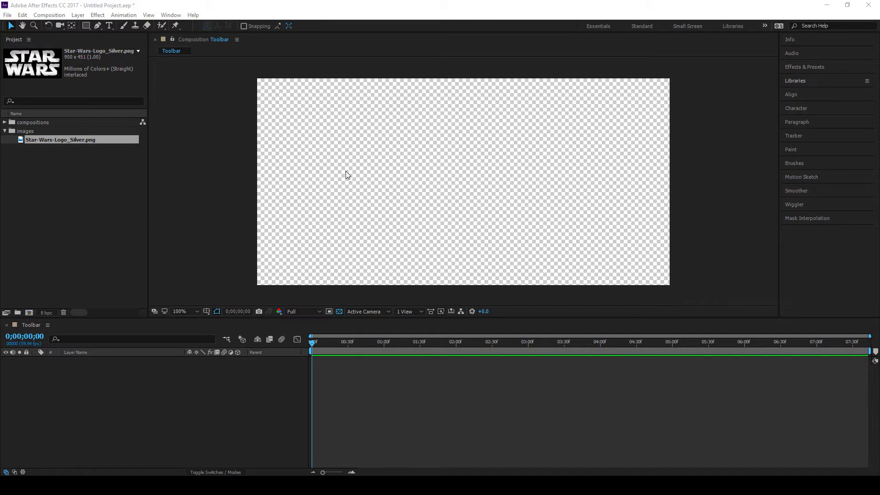
Create a new composition from the Star-Wars-Logo_Silver.png footage in the images folder
left_click(90, 182)
left_click(26, 139)
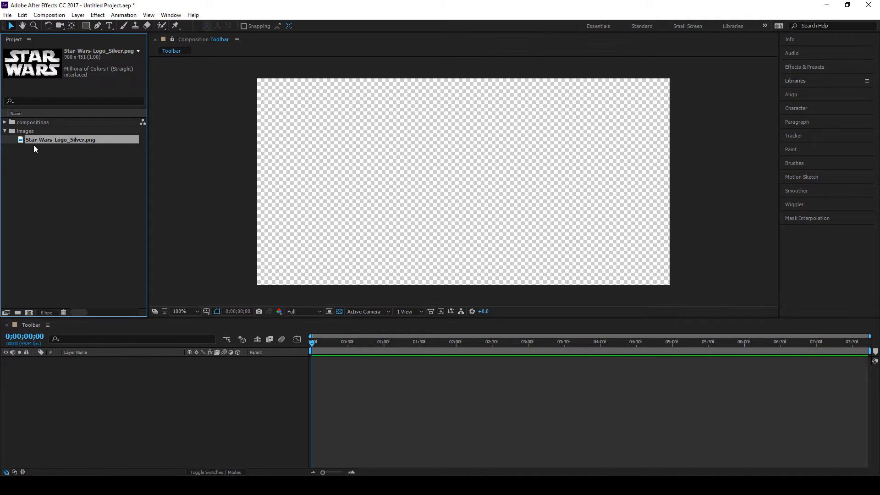
left_click_drag(28, 143, 29, 312)
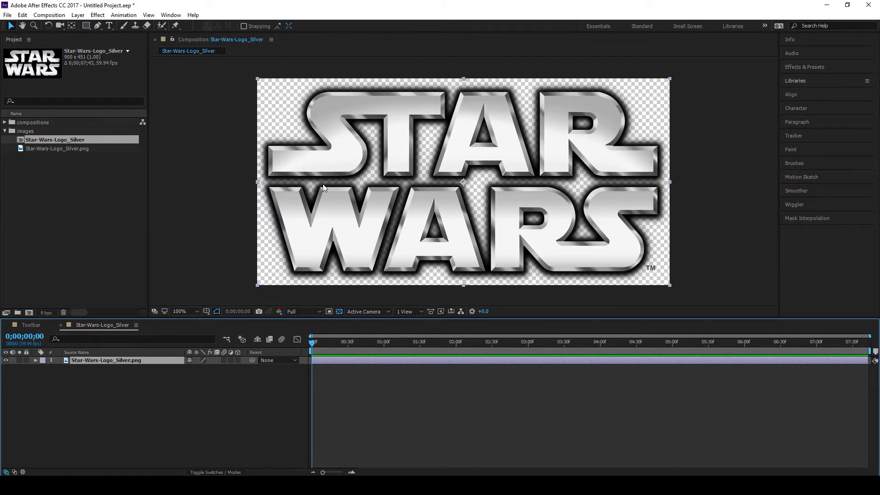
Try moving the logo around the composition frame and shifting its layer to a later start in the timeline
left_click(243, 196)
left_click_drag(284, 235, 322, 200)
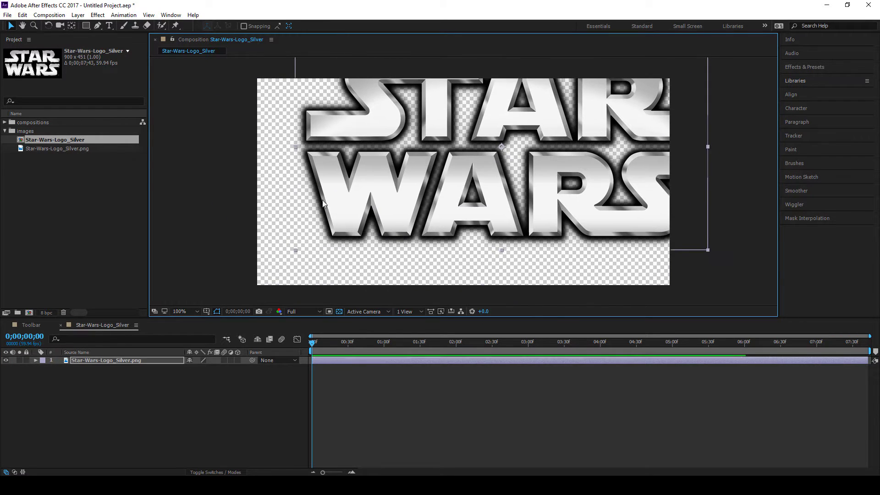
left_click(232, 205)
left_click(416, 366)
left_click_drag(388, 361, 435, 360)
left_click(197, 367)
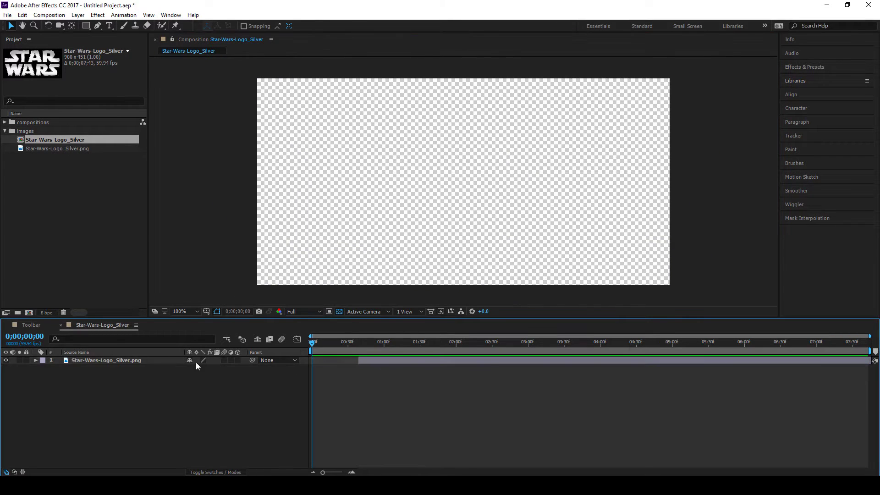
Undo the logo layer's timeline shift and both position changes, and leave the layer deselected
key("ctrl+z")
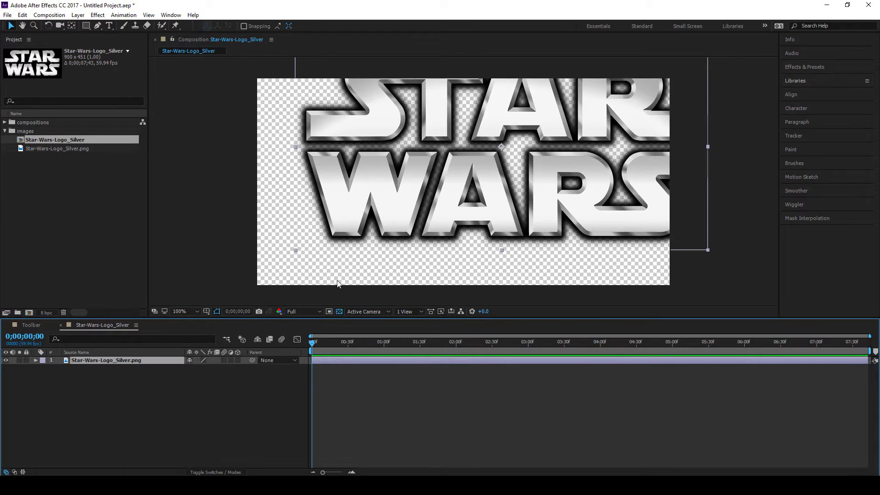
key("ctrl+z")
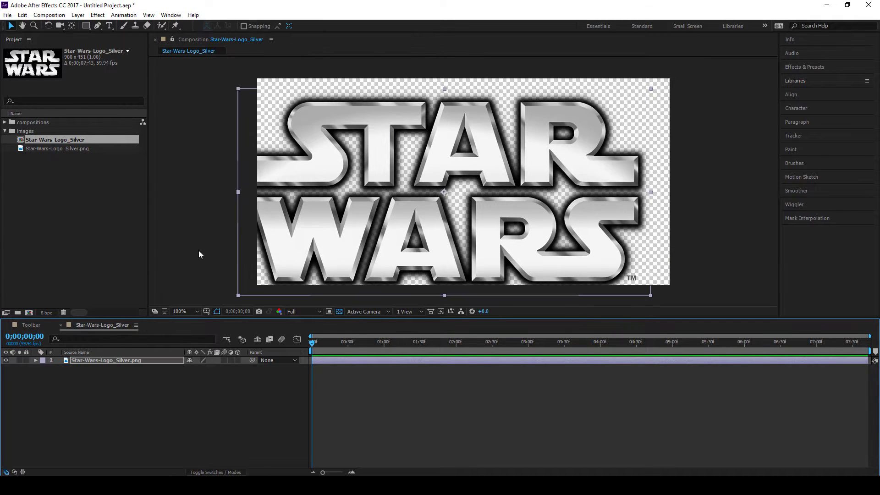
key("ctrl+z")
left_click(253, 398)
left_click(330, 379)
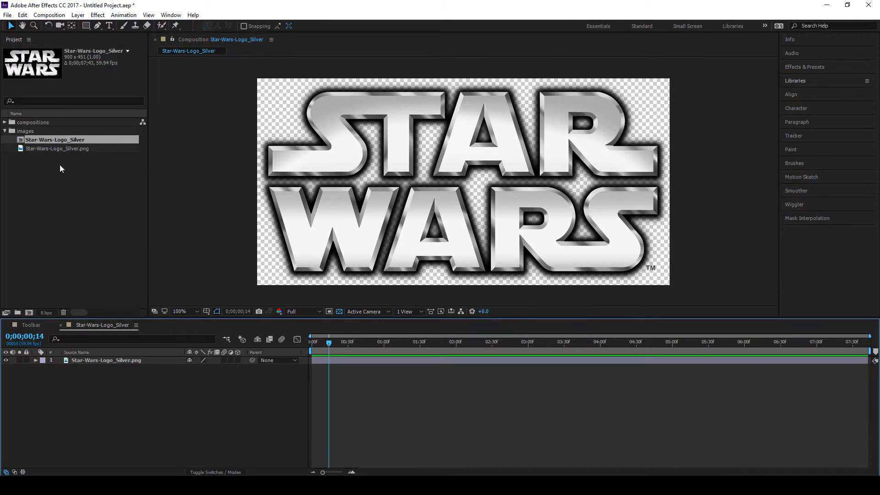
Switch between the Selection and Hand tools, and pan around the composition with the Hand tool
left_click(9, 28)
left_click(22, 26)
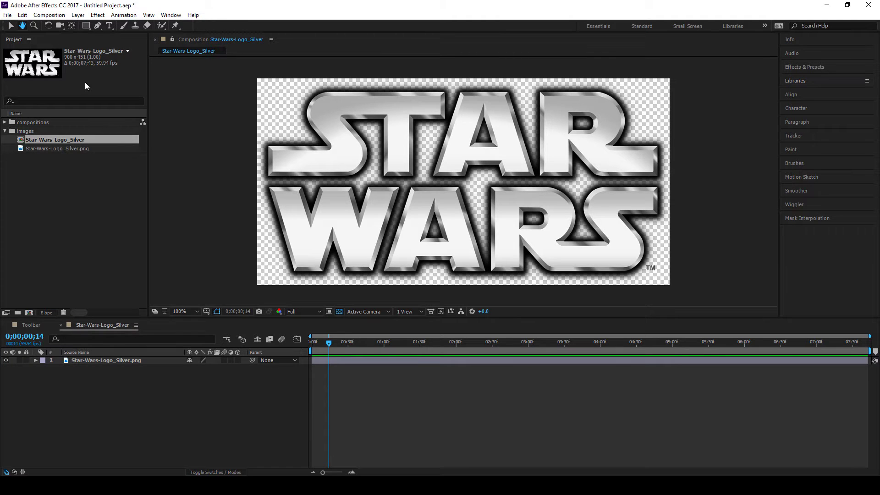
left_click(10, 28)
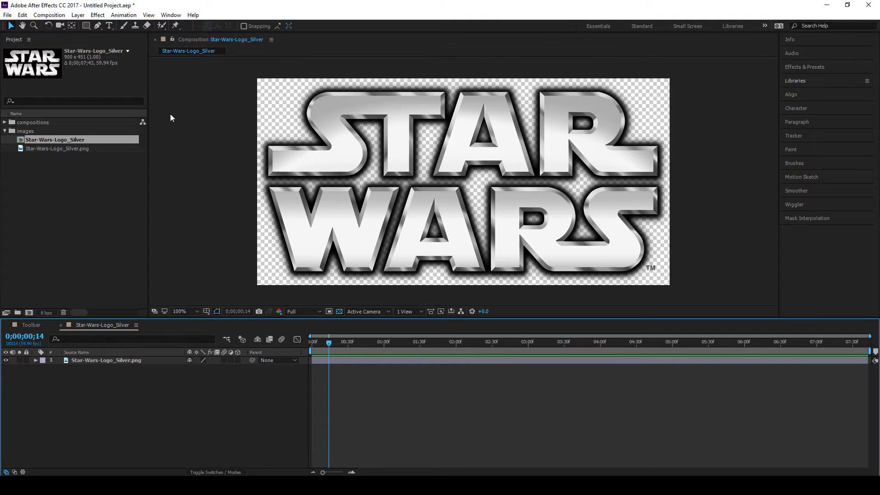
left_click(22, 26)
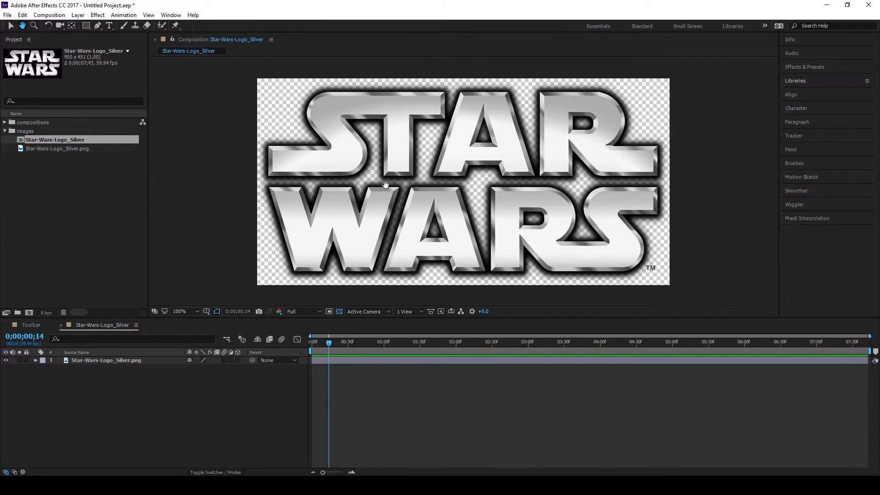
left_click_drag(371, 161, 340, 176)
left_click_drag(507, 149, 402, 130)
left_click_drag(541, 271, 326, 165)
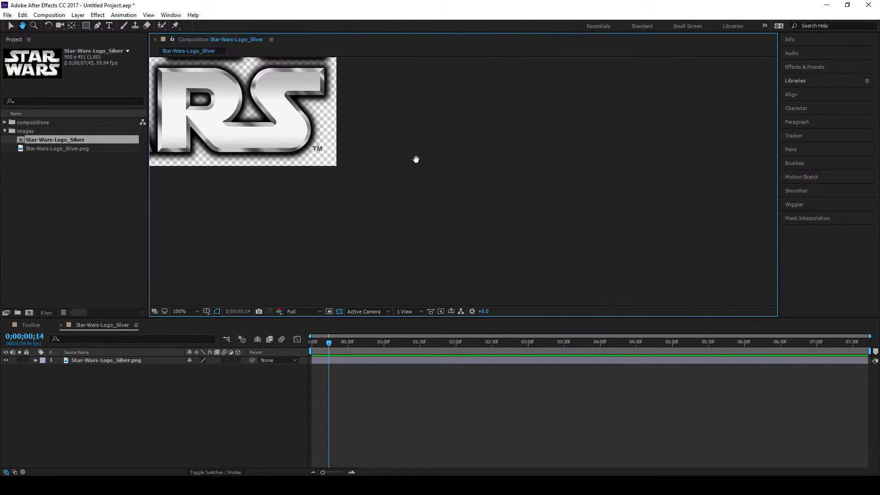
left_click_drag(449, 164, 755, 335)
left_click_drag(437, 193, 601, 219)
Examine the logo's corners and letters at 200% with the Hand tool, and return to 100% with the Selection tool
scroll(431, 195, "up", 1)
left_click_drag(418, 200, 327, 126)
left_click_drag(601, 236, 642, 221)
left_click_drag(308, 122, 371, 172)
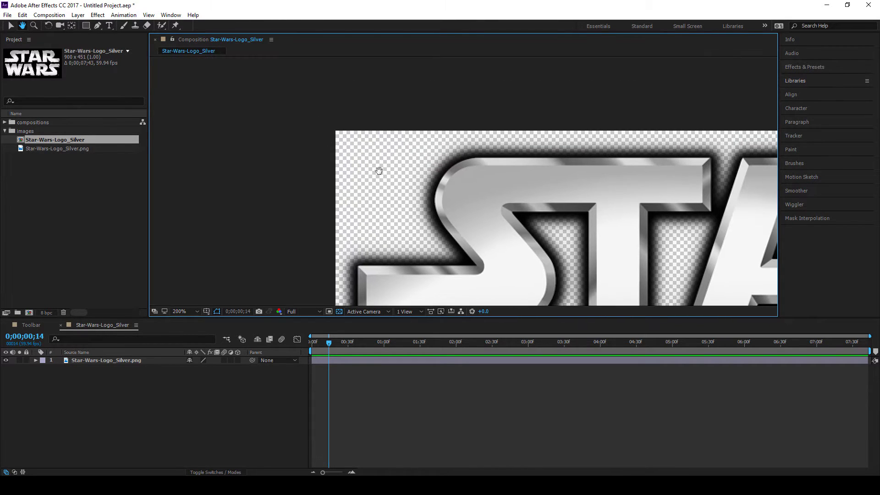
left_click_drag(472, 224, 119, 34)
left_click_drag(637, 298, 667, 293)
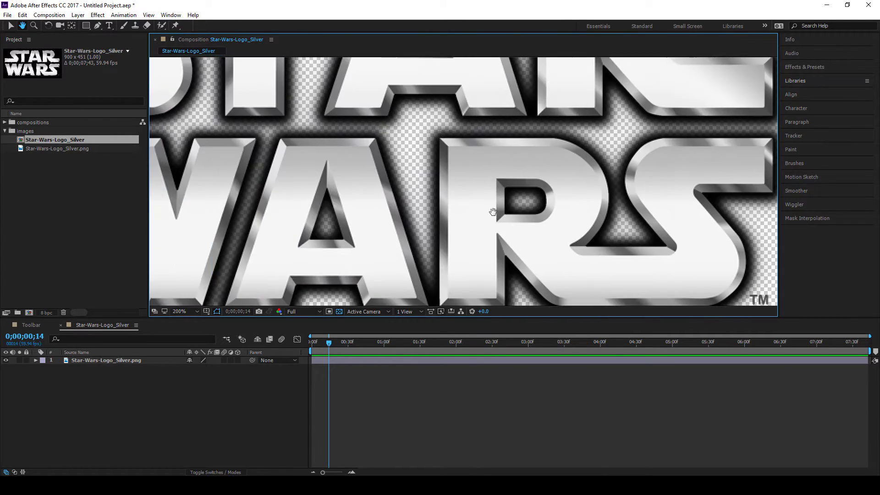
left_click_drag(368, 129, 552, 222)
left_click_drag(313, 229, 482, 132)
left_click_drag(329, 165, 109, 165)
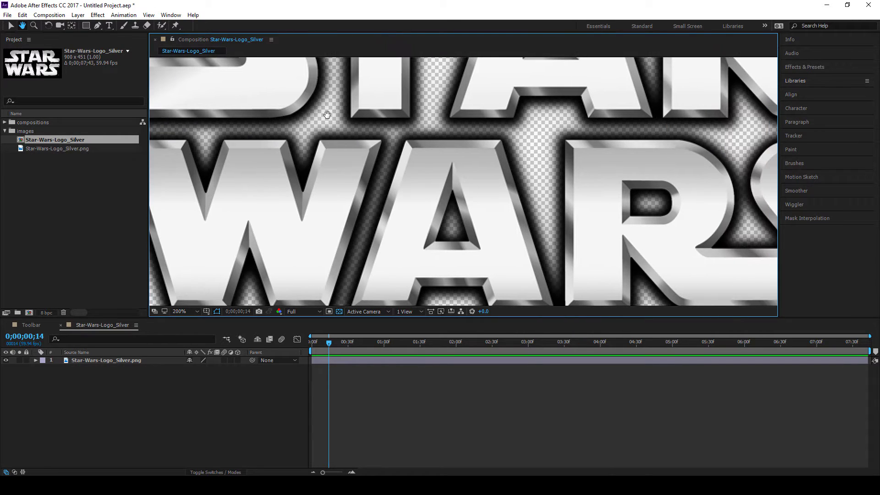
scroll(327, 114, "down", 1)
key("v")
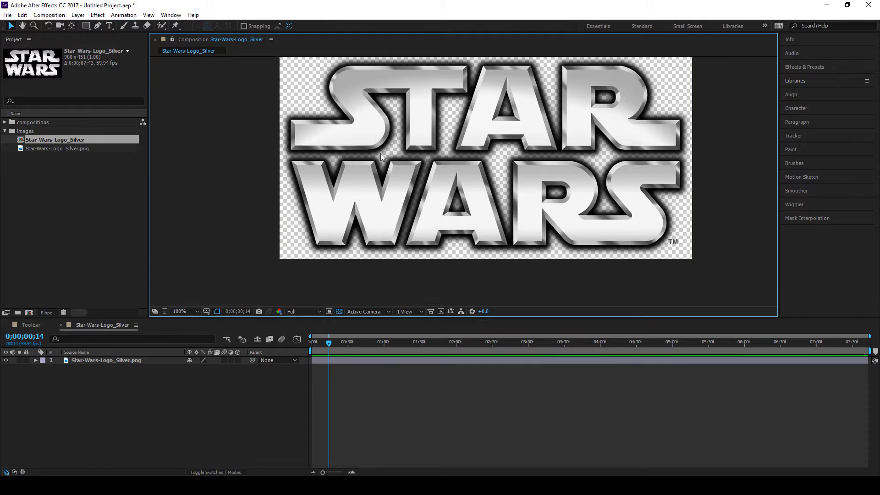
Pan the composition view with the Hand tool, preview the composition, and stop playback with the Selection tool active
left_click(22, 25)
left_click_drag(484, 113, 466, 126)
key("space")
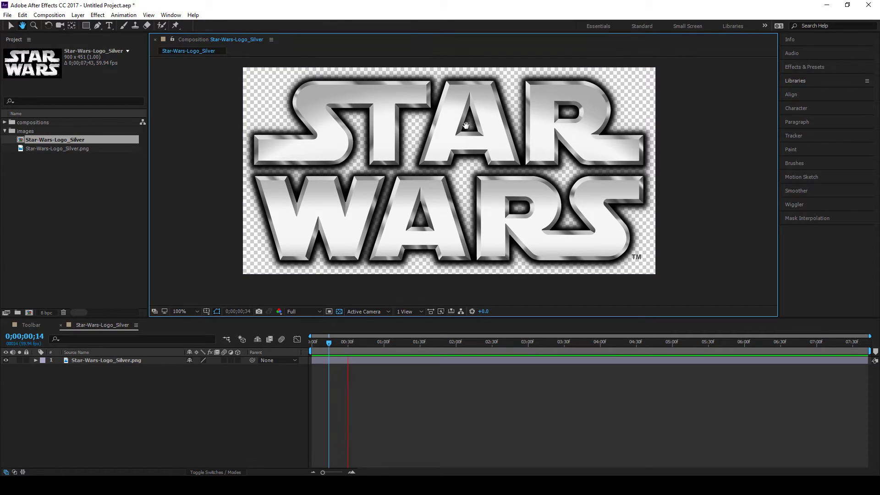
left_click_drag(465, 124, 451, 130)
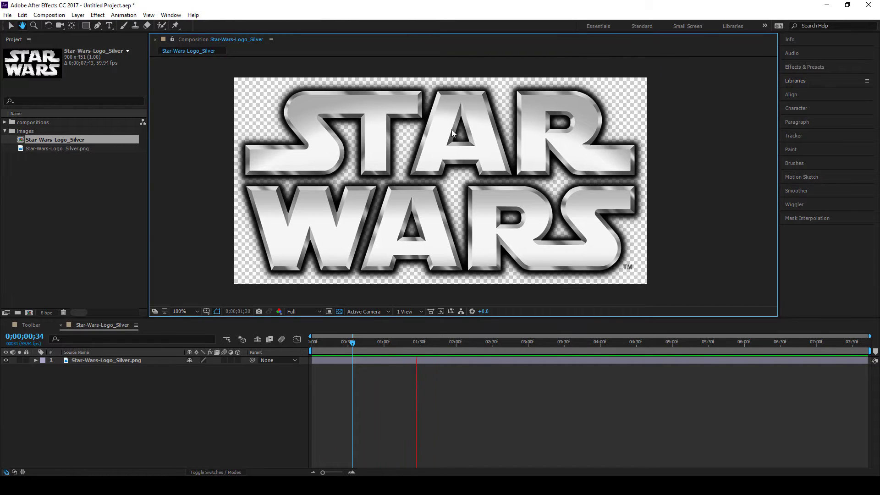
key("v")
key("space")
Move the current time to 0;00;01;10 and reposition the composition view with the Hand tool
left_click(397, 342)
key("space")
left_click_drag(402, 204, 335, 161)
key("v")
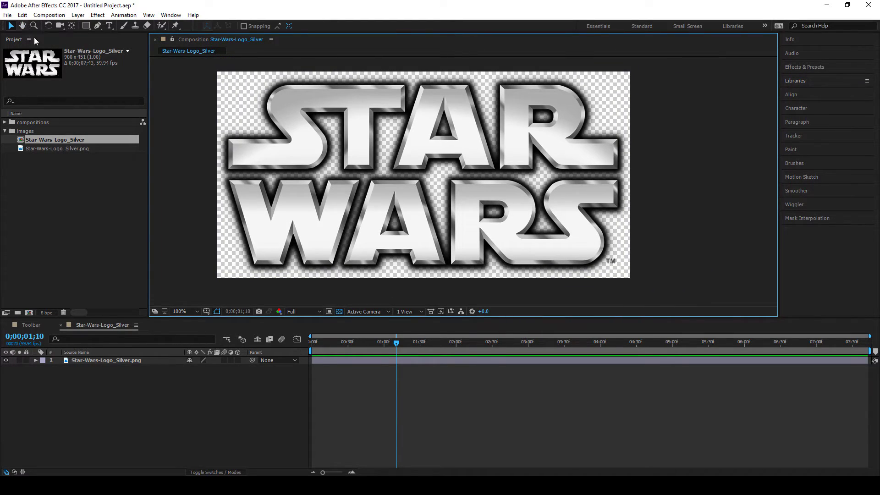
left_click(22, 26)
left_click_drag(292, 152, 268, 142)
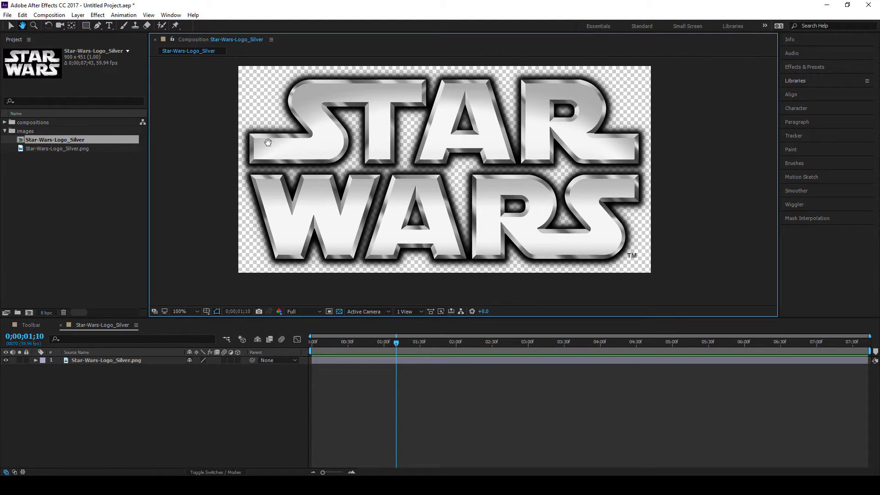
Magnify the S of STAR up to 1600% with the Zoom tool, and zoom back out to 100%
left_click(33, 27)
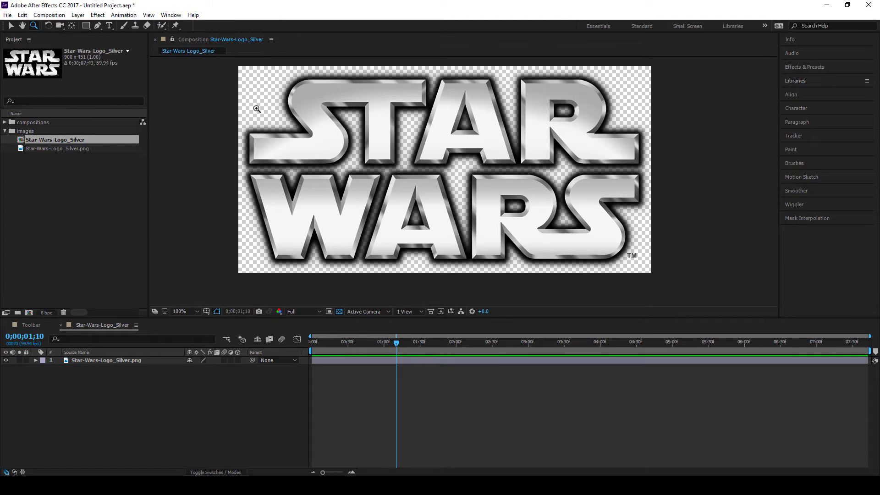
left_click(365, 132)
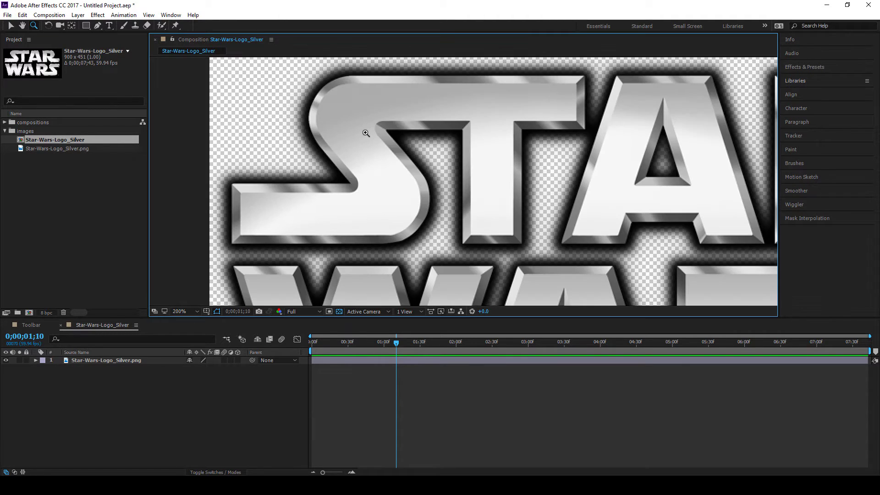
left_click(366, 133)
left_click(365, 133)
left_click(365, 132)
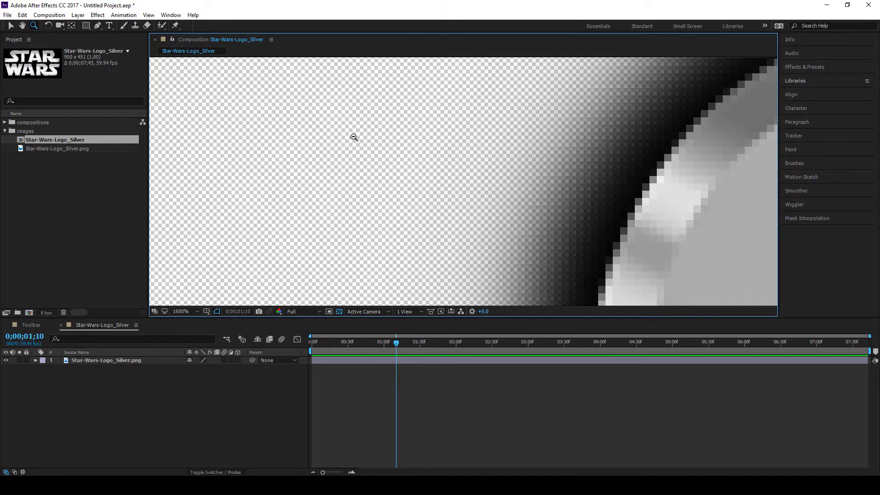
left_click(366, 133, "alt")
left_click(369, 135, "alt")
left_click(505, 202, "alt")
left_click(543, 202, "alt")
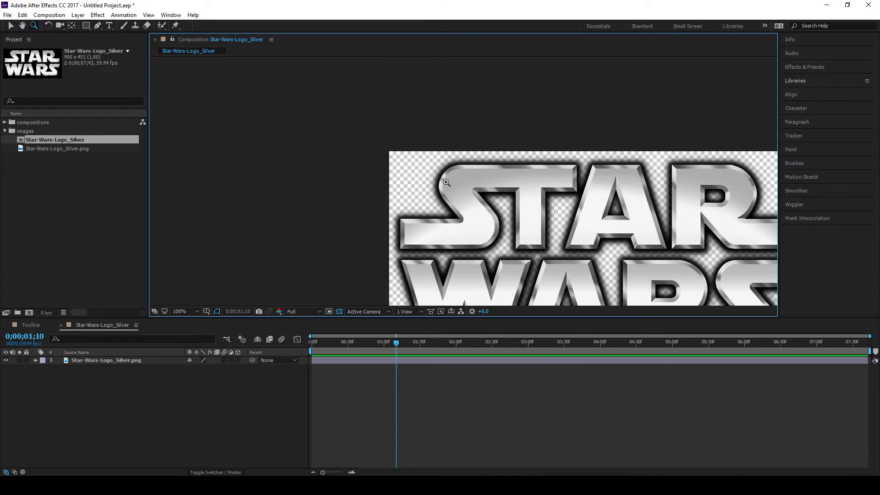
Magnify the A of STAR to 600% by marquee zooming, and fit the whole composition back in the viewer
key("h")
left_click_drag(582, 229, 428, 147)
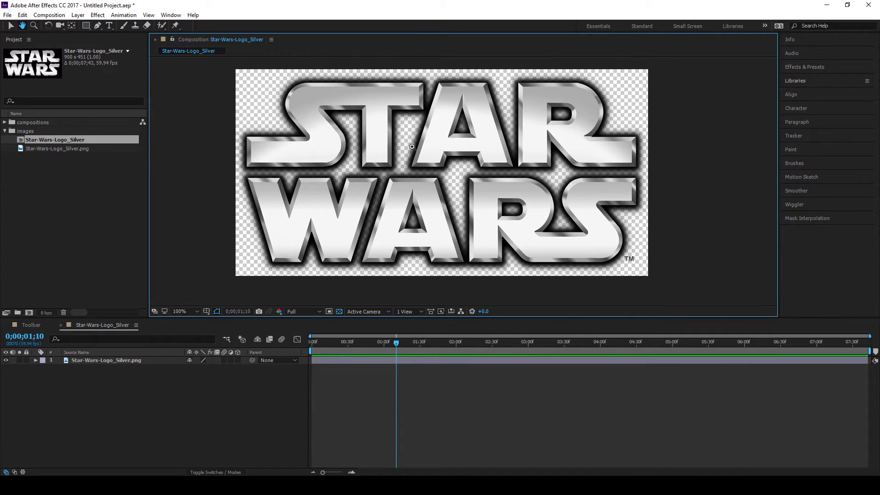
key("z")
left_click_drag(426, 82, 489, 152)
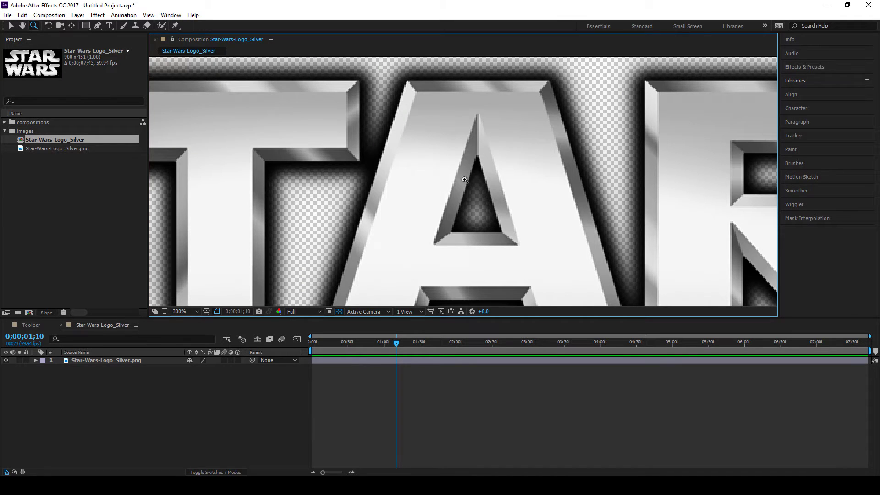
left_click_drag(439, 142, 515, 247)
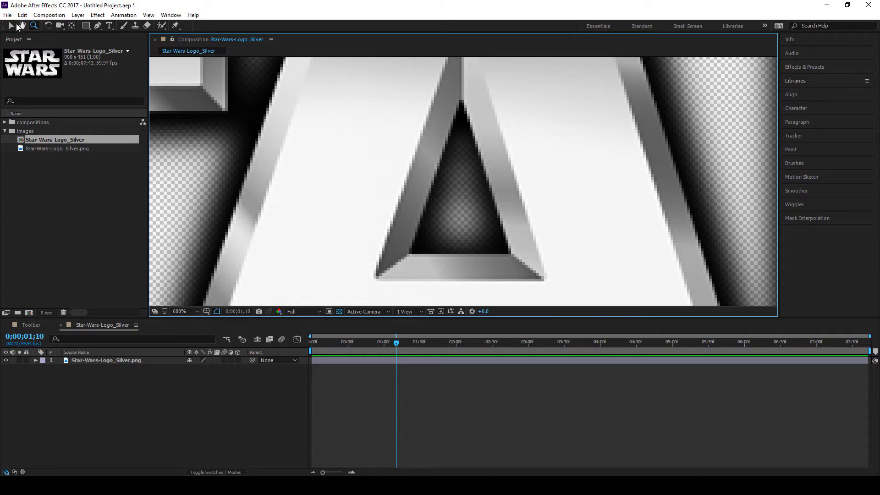
double_click(23, 26)
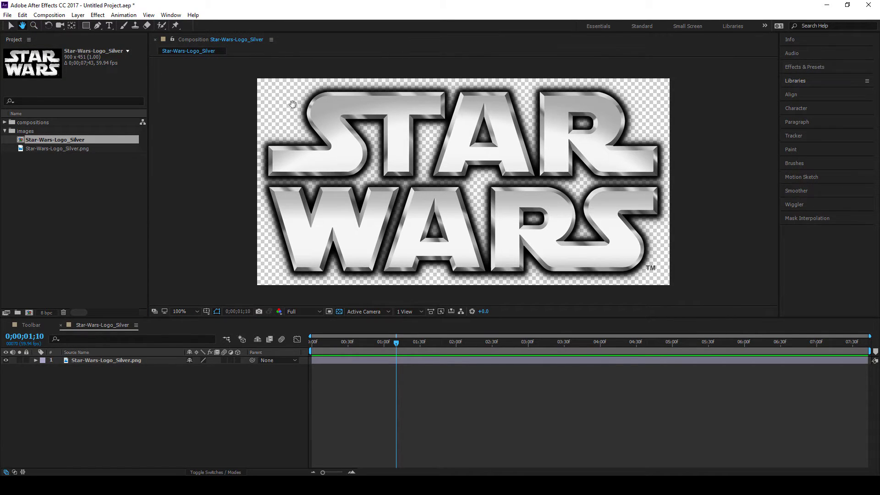
Try rotating the logo slightly counterclockwise with the Rotation tool, and undo the rotation
left_click(49, 26)
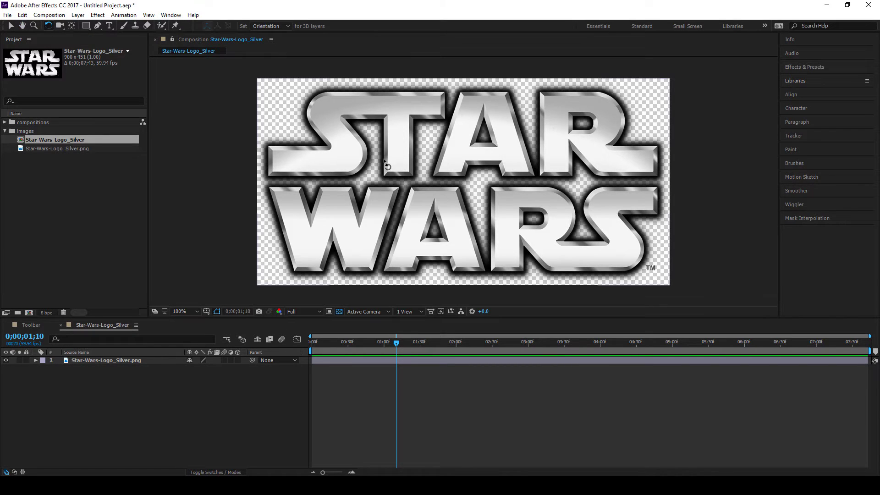
left_click(257, 216)
left_click_drag(313, 124, 394, 142)
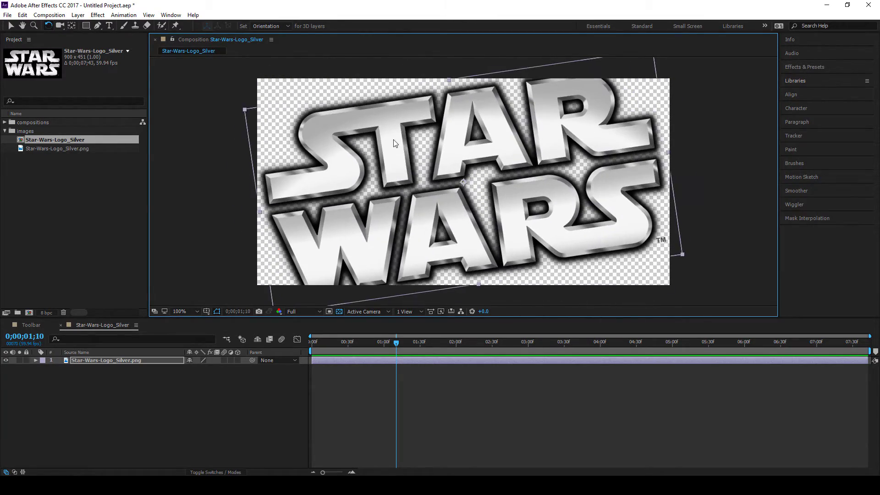
key("ctrl+z")
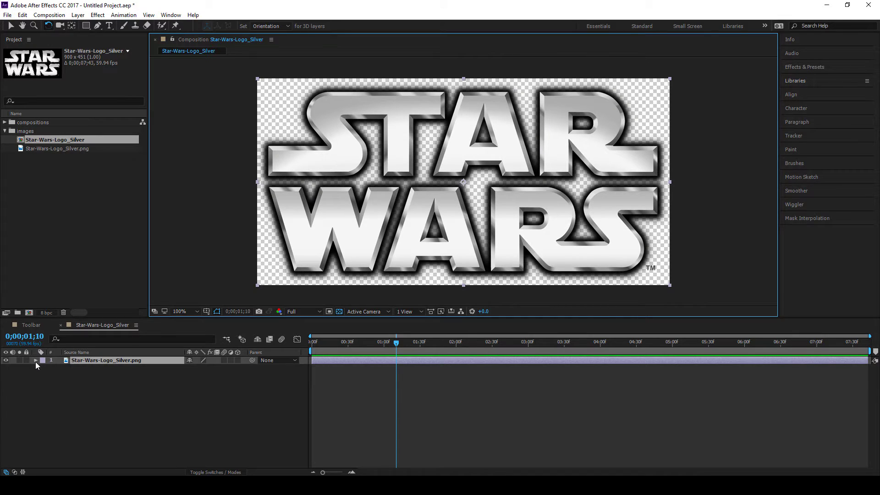
Reveal the logo layer's Rotation property, try a value of -71°, and undo the change
key("r")
left_click_drag(201, 367, 164, 359)
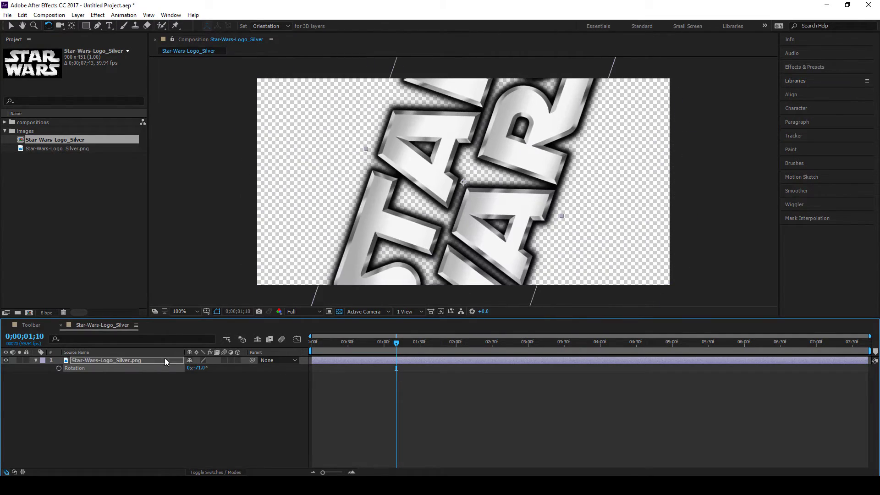
key("ctrl+z")
Try rotating the logo freehand in the viewer to about -10.9°, and undo the rotation
left_click_drag(329, 190, 300, 170)
key("ctrl+z")
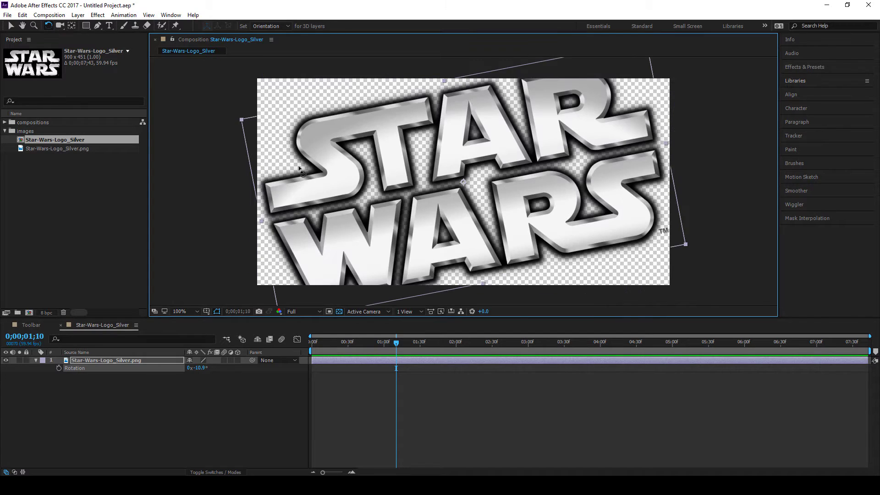
key("ctrl+z")
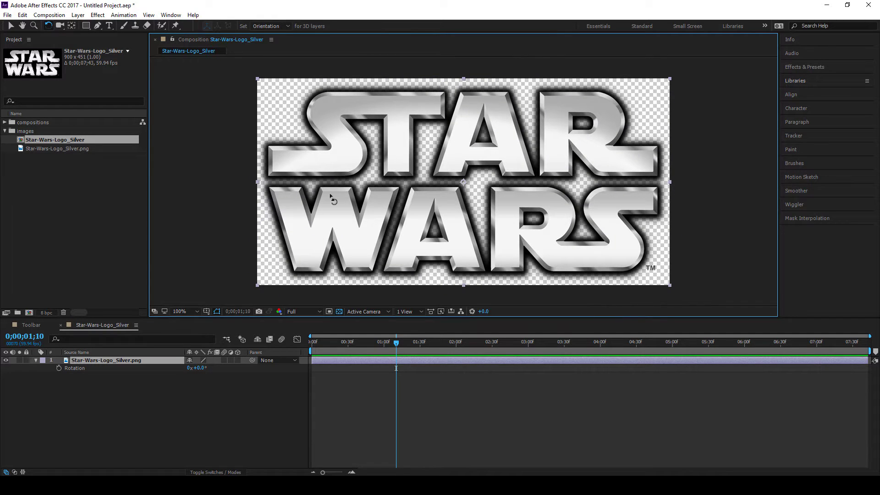
Move the logo slightly to the right and up in the composition frame with the Selection tool
left_click(9, 26)
left_click_drag(373, 174, 390, 170)
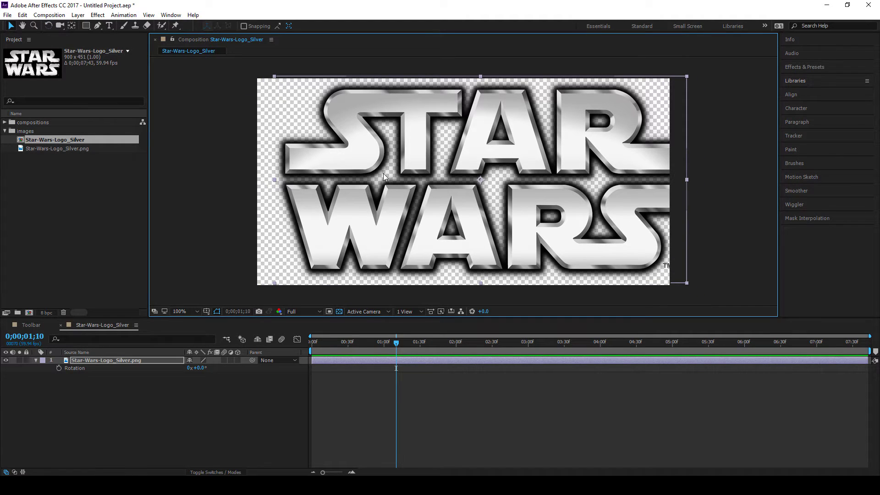
Try rotating the logo freehand with the Rotation tool, and undo both the rotation and the preceding move
key("w")
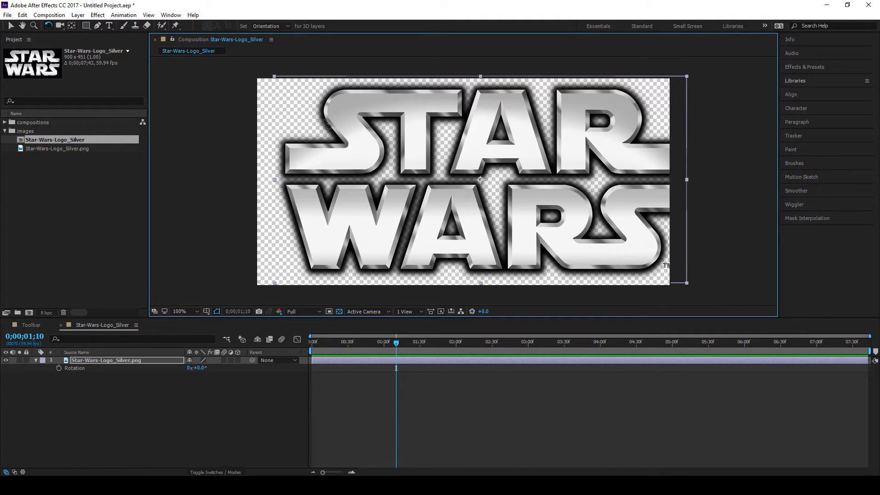
left_click_drag(324, 123, 426, 191)
key("ctrl+z")
key("ctrl+z")
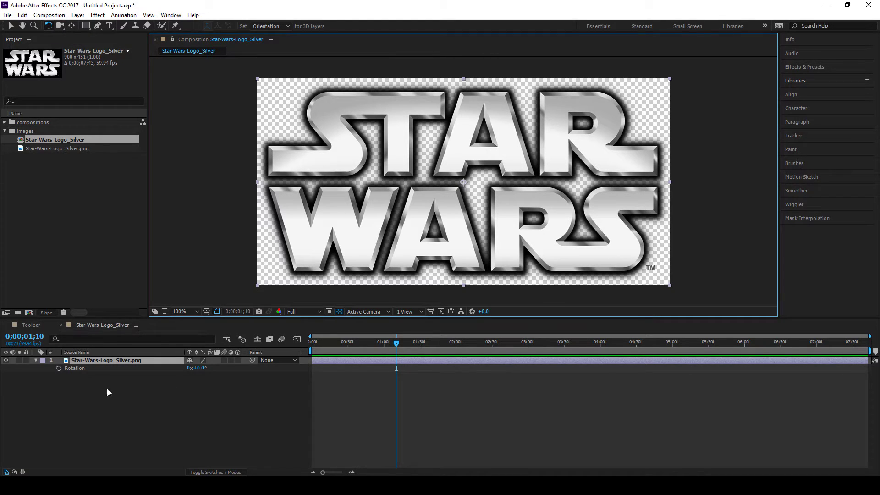
Activate the Unified Camera tool
left_click(59, 25)
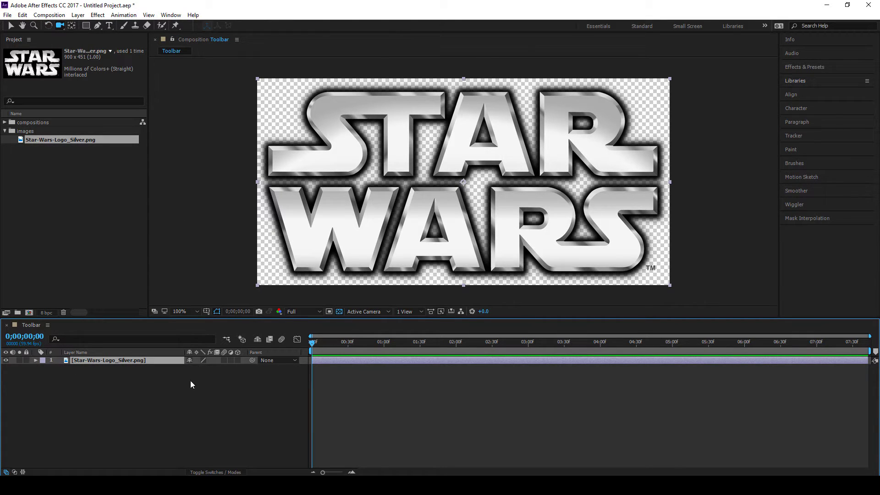
right_click(110, 389)
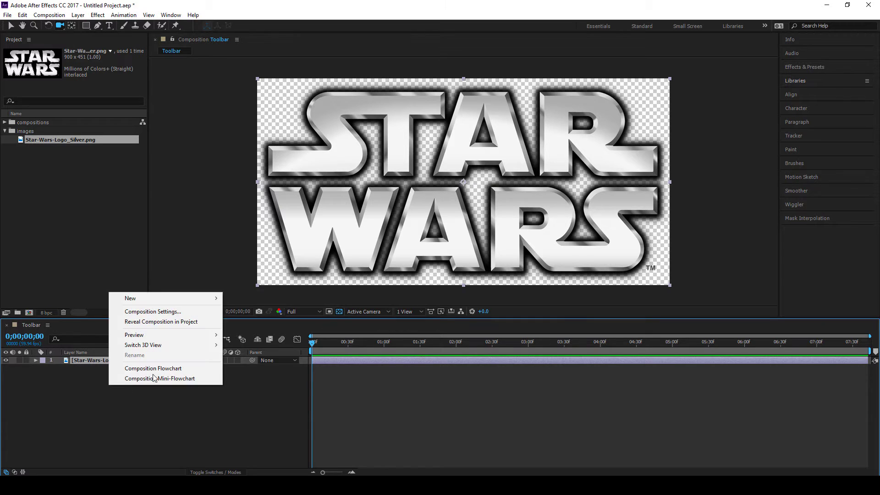
mouse_move(163, 299)
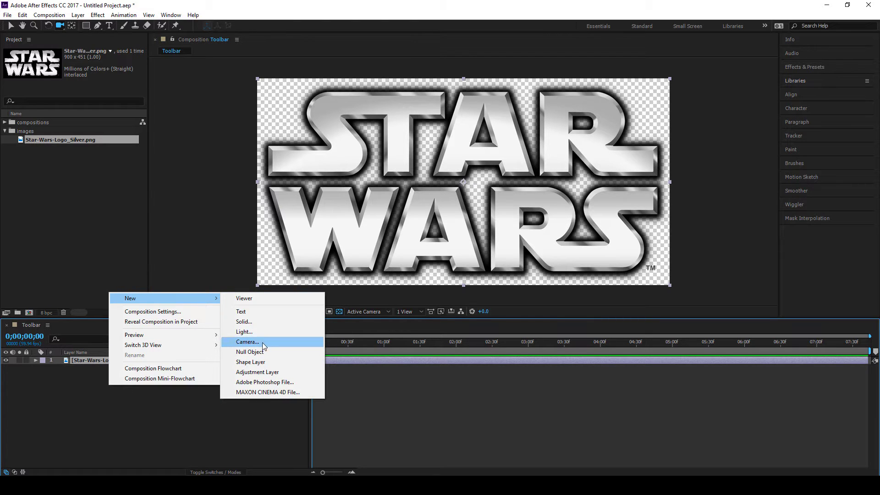
left_click(100, 409)
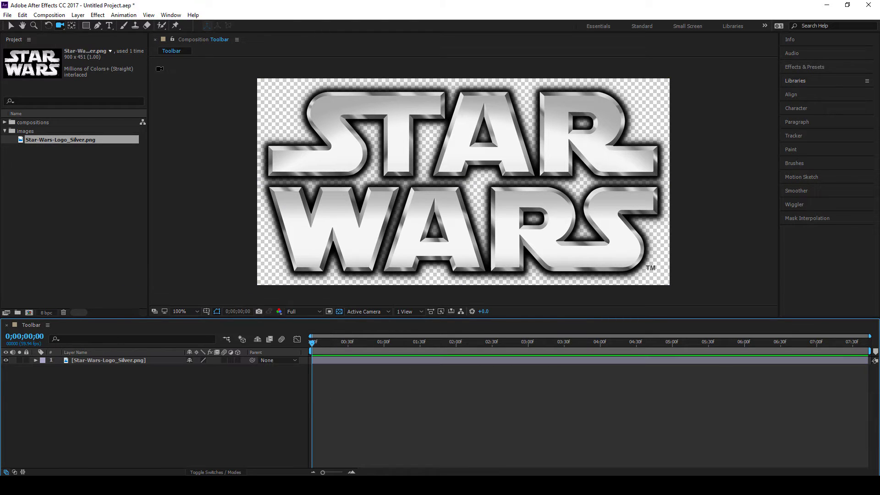
Add a two-node camera layer named Camera 1 to the Toolbar composition with the default camera settings
left_click(77, 15)
mouse_move(82, 28)
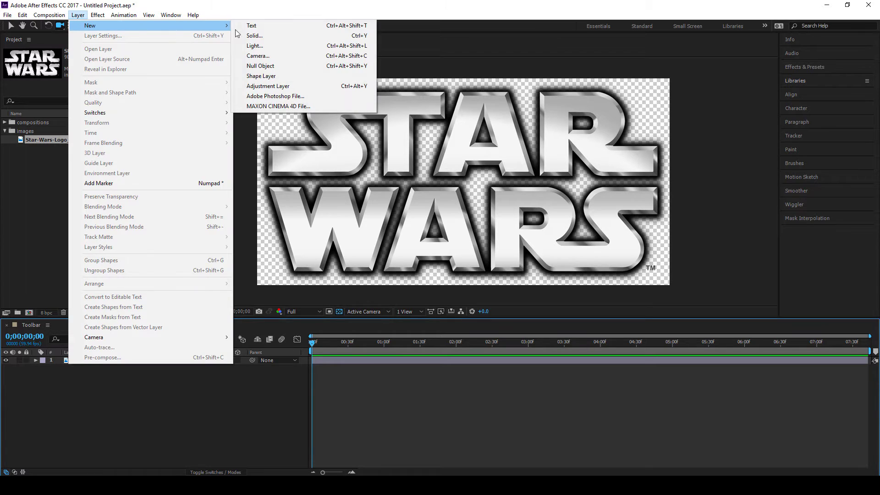
left_click(266, 57)
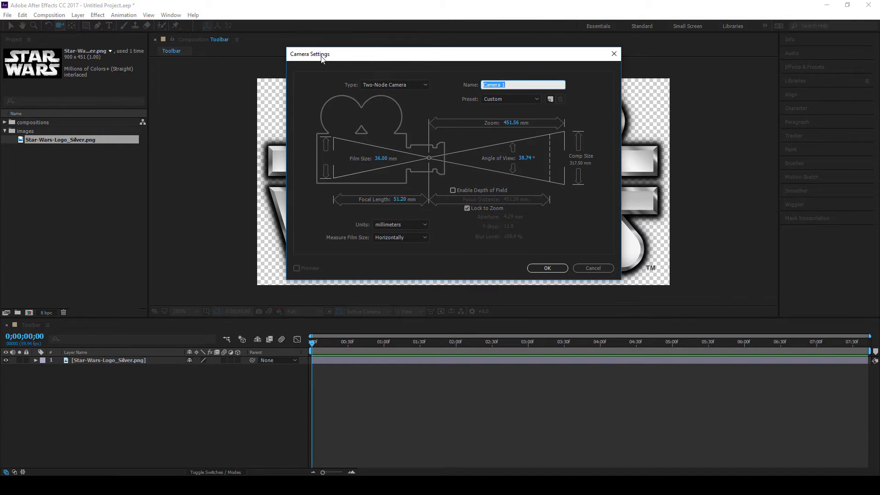
left_click(548, 269)
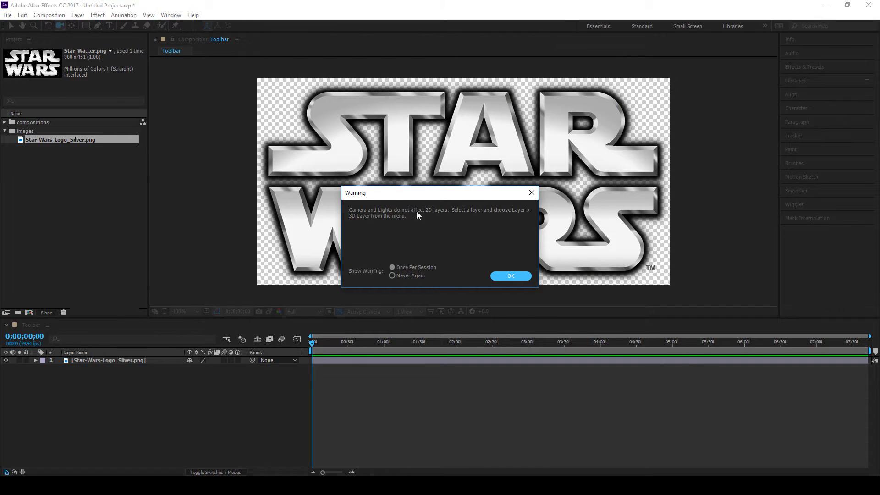
left_click(503, 277)
Make the Star Wars logo layer 3D and orbit the camera slightly around it with the Unified Camera tool
left_click(120, 368)
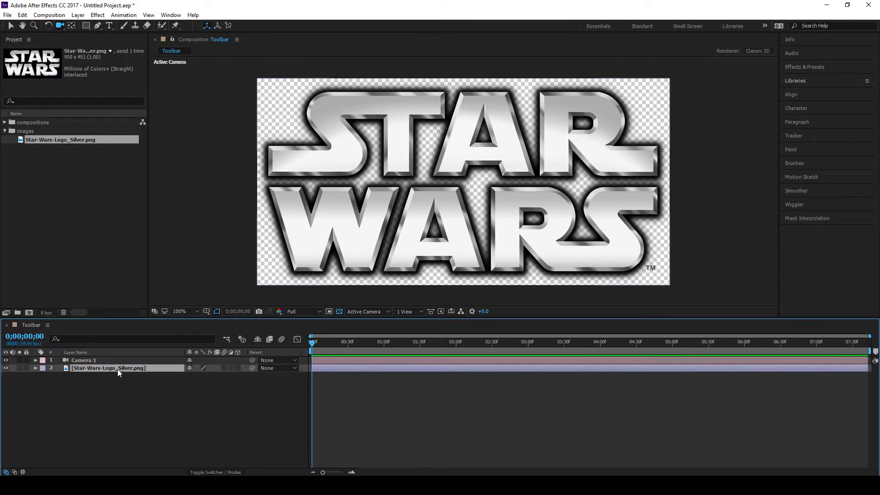
left_click(238, 368)
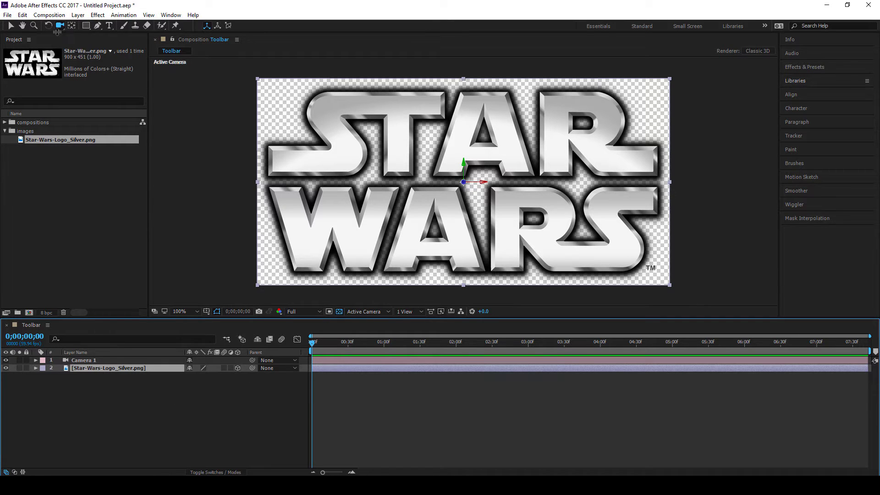
left_click_drag(525, 168, 536, 213)
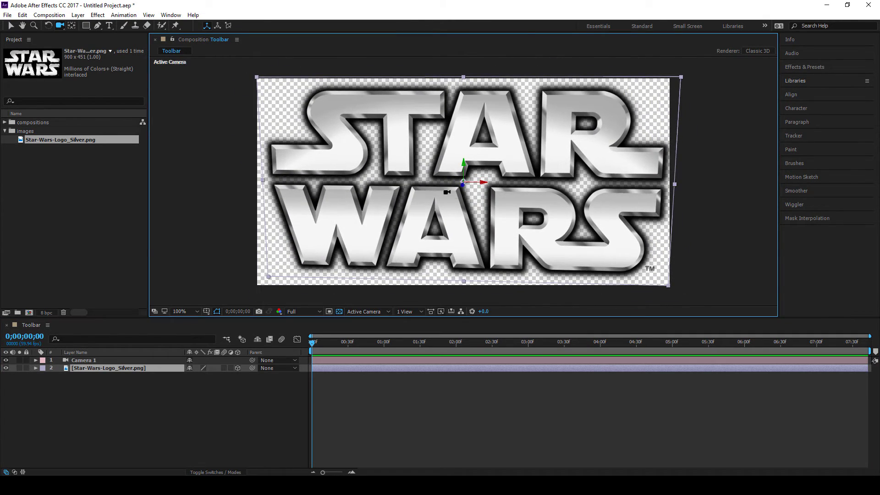
Switch to the Orbit Camera tool and orbit the view around the logo
left_click(62, 27)
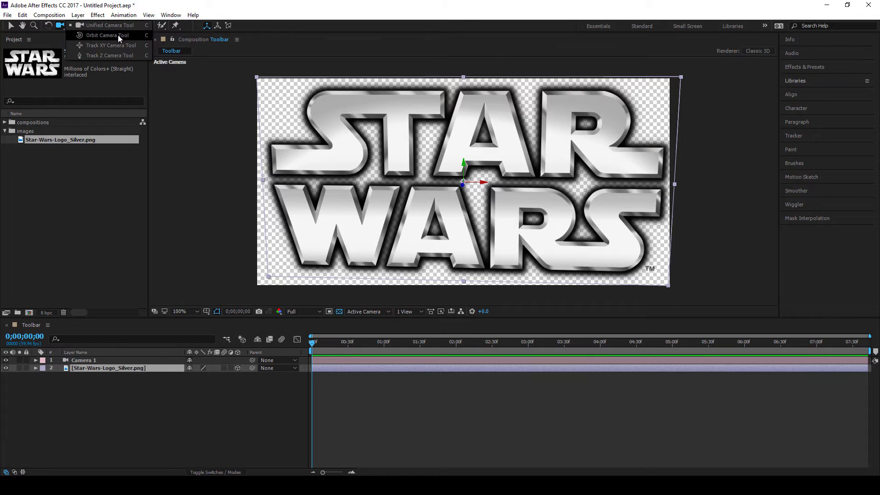
left_click(111, 37)
left_click_drag(403, 195, 328, 153)
Switch to the Track XY Camera tool and shift the logo left and slightly up in the frame
left_click(62, 27)
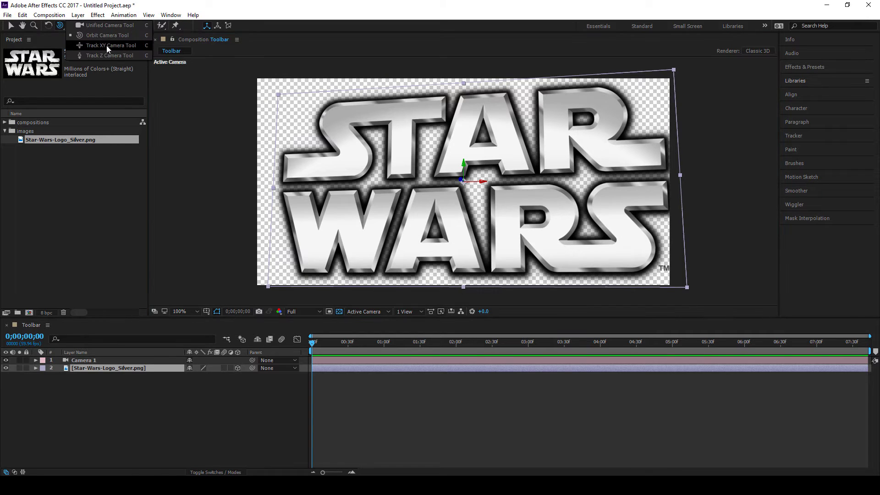
left_click(106, 46)
left_click_drag(483, 221, 403, 213)
Switch to the Track Z Camera tool and move the camera closer so the logo appears larger
left_click(60, 26)
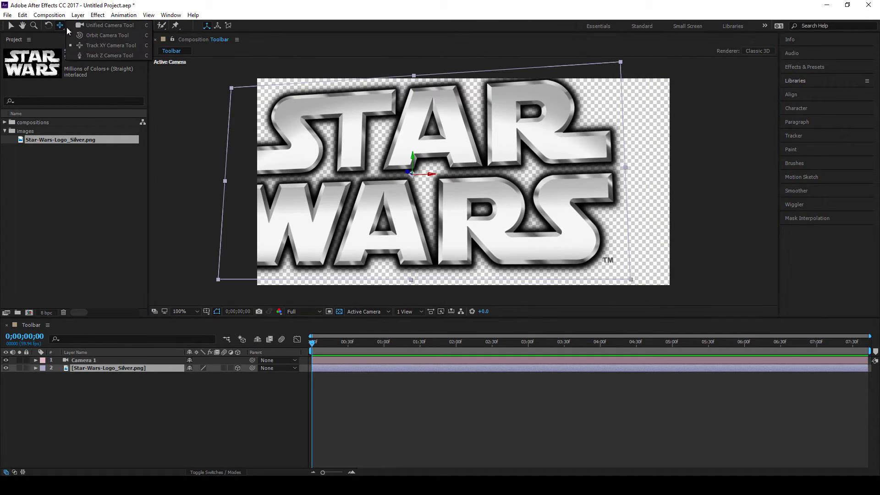
left_click(105, 57)
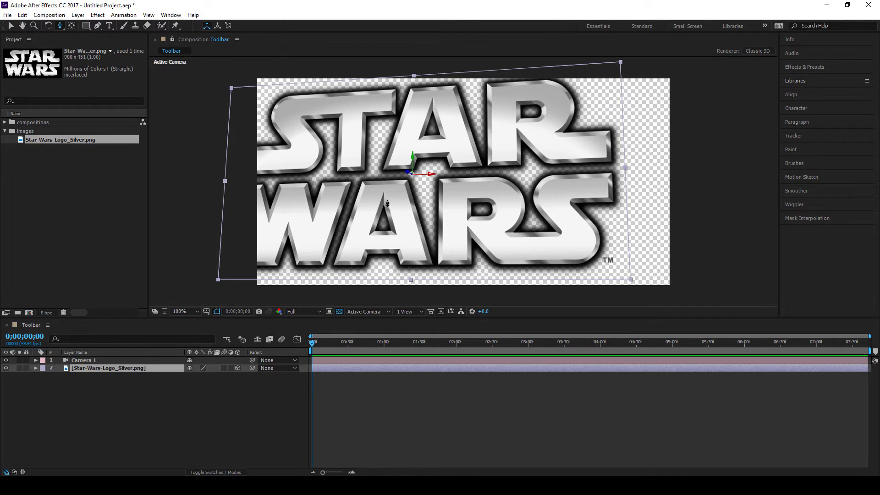
left_click_drag(387, 203, 261, 163)
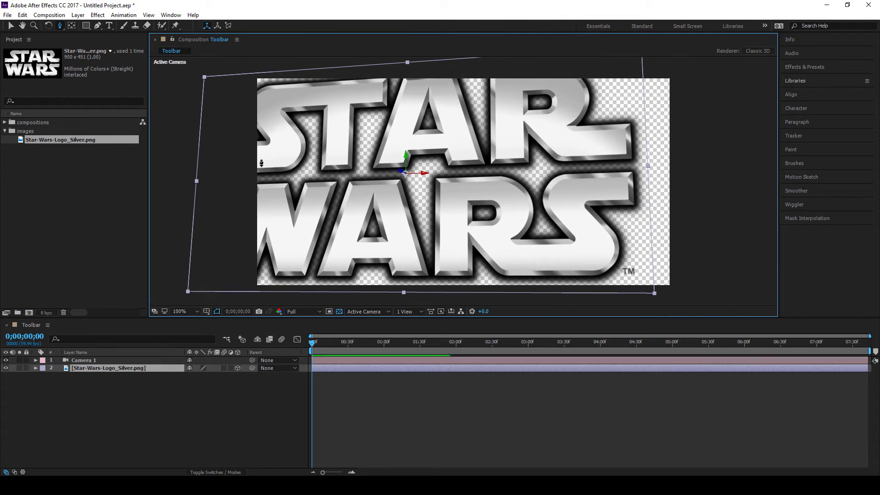
Return to the Unified Camera tool and reposition the camera so nearly the whole logo fits in the frame
left_click(62, 28)
left_click(86, 26)
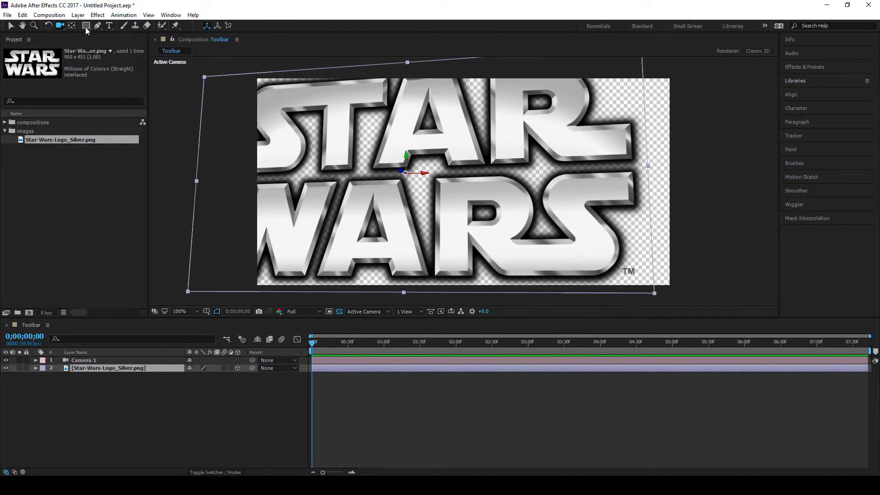
left_click_drag(431, 236, 463, 184)
key("comma")
key("comma")
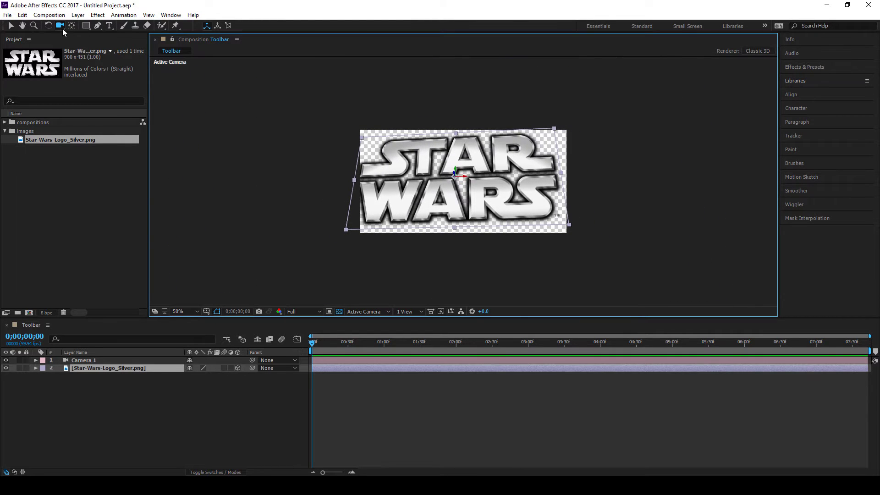
key("period")
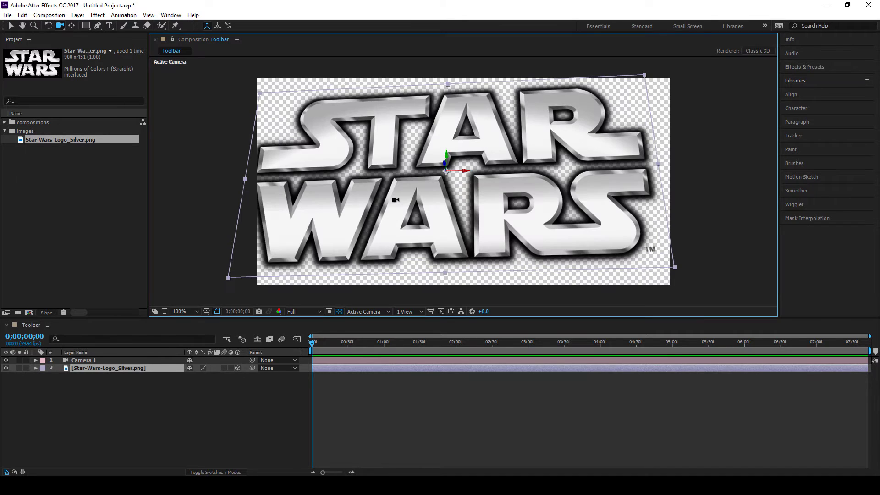
Nudge the logo slightly with the Selection tool, and adjust the camera with the Unified Camera tool so the logo appears tilted within the frame
left_click(10, 26)
mouse_move(410, 183)
left_mouse_down()
mouse_move(596, 191)
mouse_move(294, 201)
mouse_move(407, 124)
mouse_move(440, 151)
mouse_move(403, 181)
left_mouse_up()
key("c")
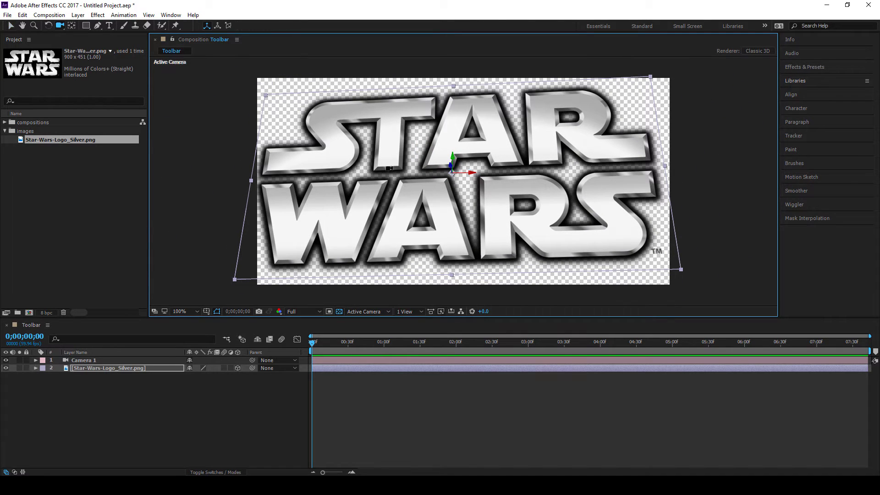
left_click_drag(462, 200, 417, 202)
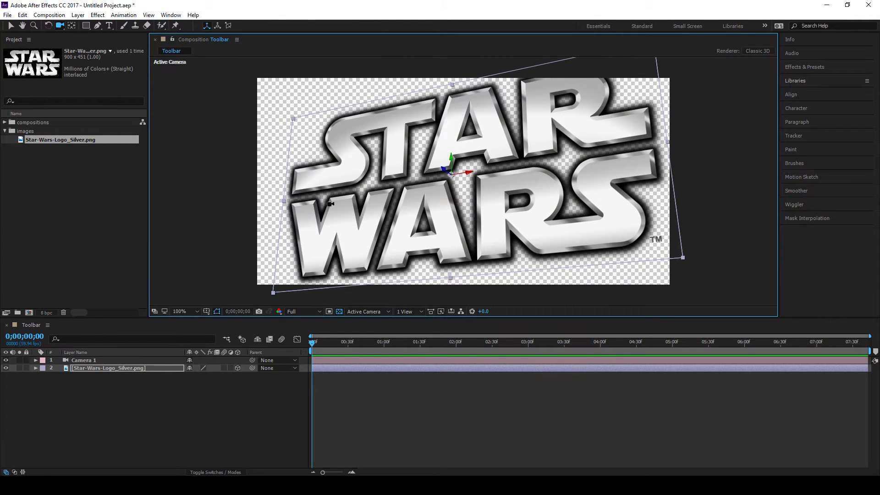
left_click_drag(330, 204, 368, 218)
left_click_drag(313, 229, 308, 228)
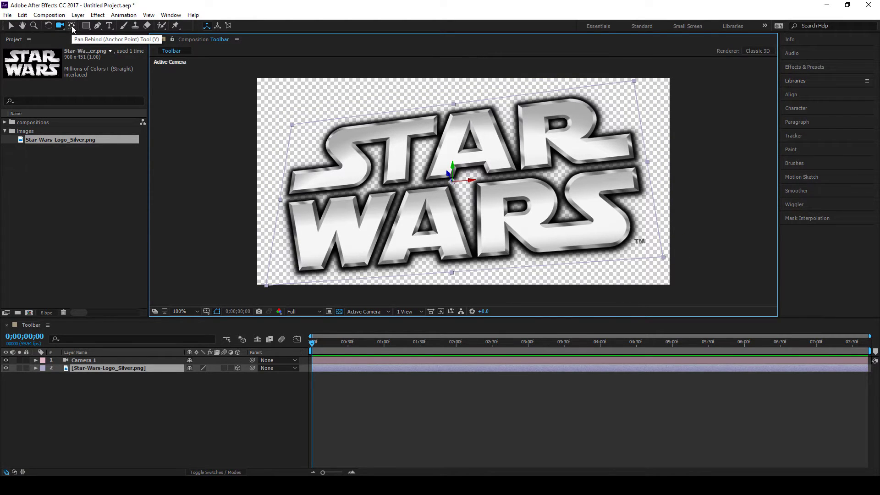
Delete the Camera 1 layer from the composition
left_click(84, 360)
key("Delete")
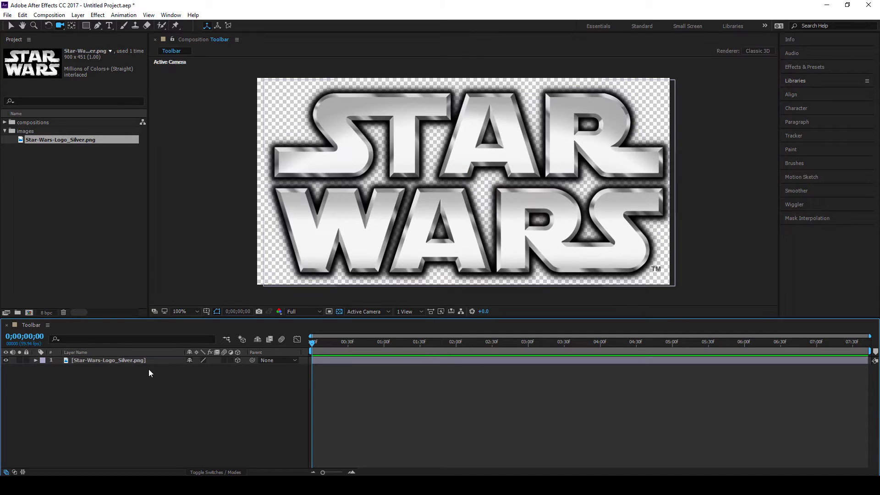
Turn off 3D for the logo layer and reset its Transform properties
left_click(237, 359)
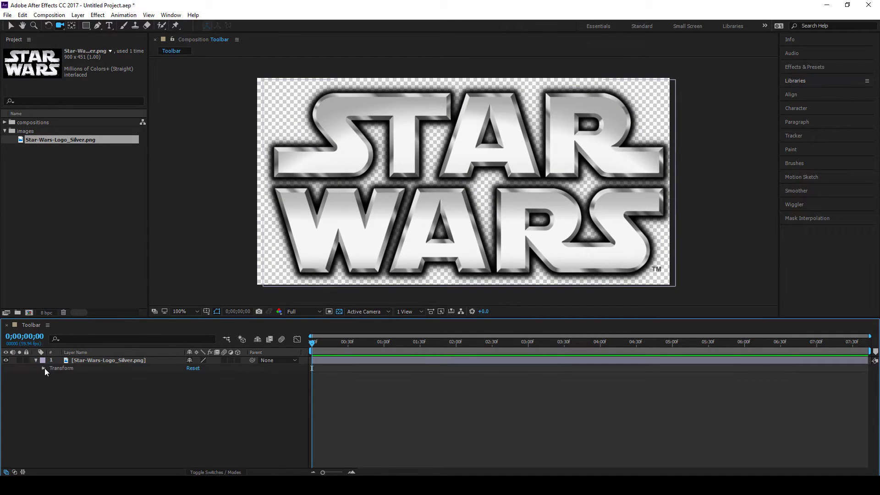
left_click(192, 368)
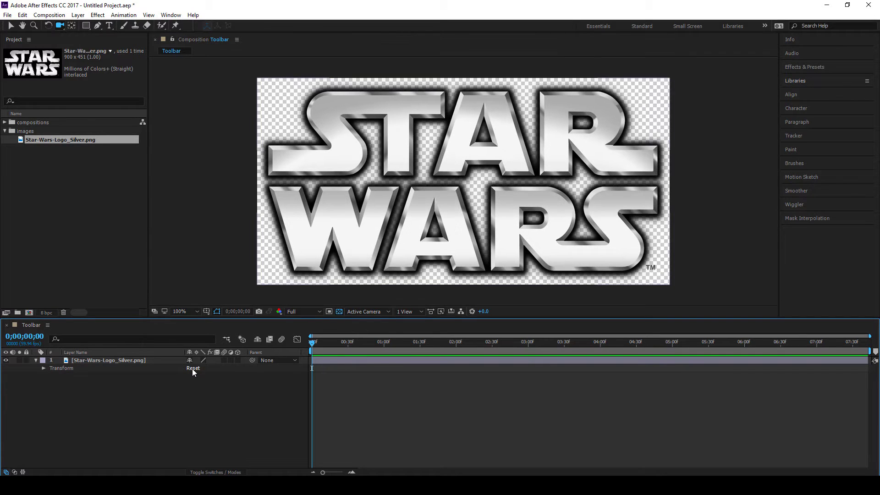
Try moving the logo slightly with the Selection tool, and undo the move
left_click(11, 26)
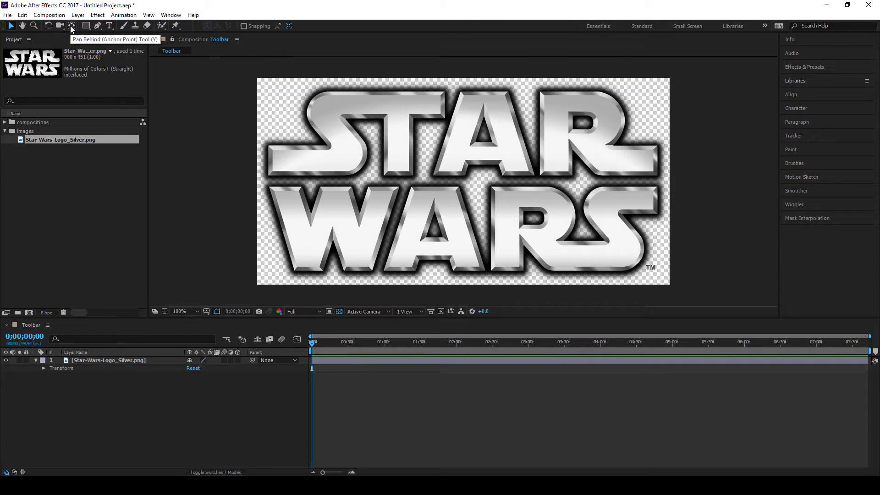
left_click_drag(379, 155, 381, 156)
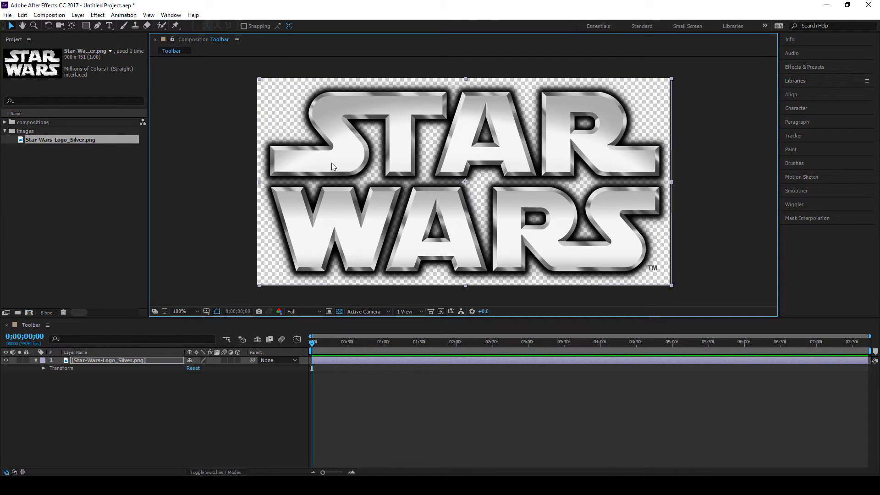
key("ctrl+z")
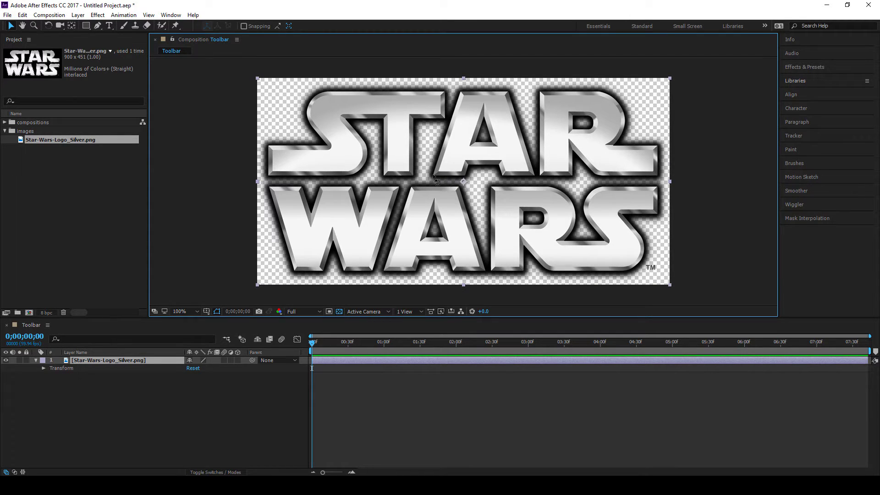
Try rotating the logo clockwise around its centred anchor point with the Rotation tool, and undo the rotation
key("w")
left_click_drag(378, 149, 386, 131)
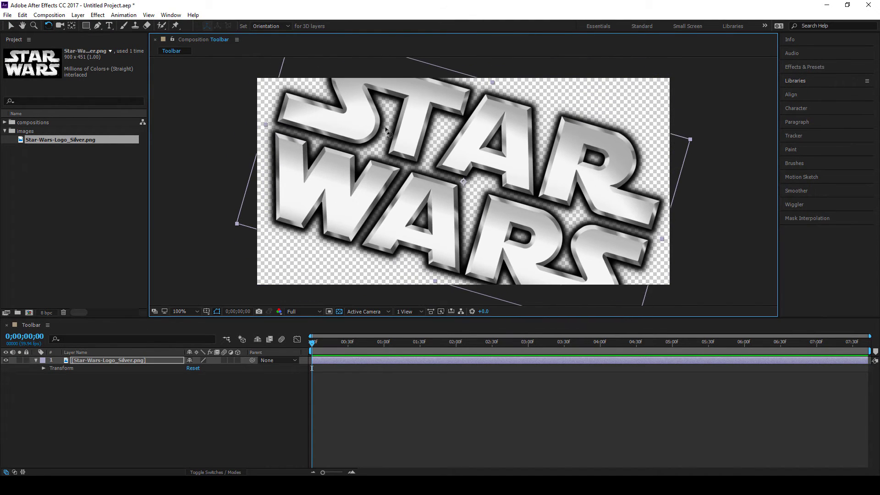
key("ctrl+z")
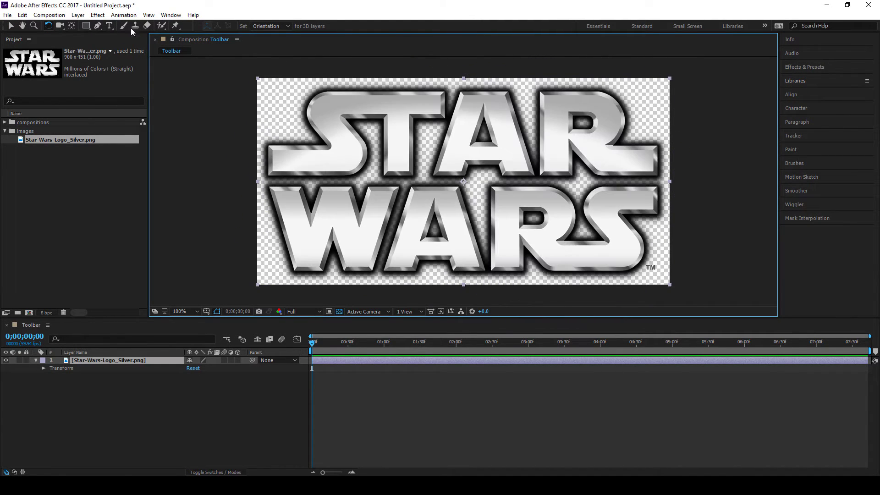
Move the anchor point to the logo's lower-left corner with the Pan Behind tool, try rotating the logo around it, and undo the rotation
left_click(72, 27)
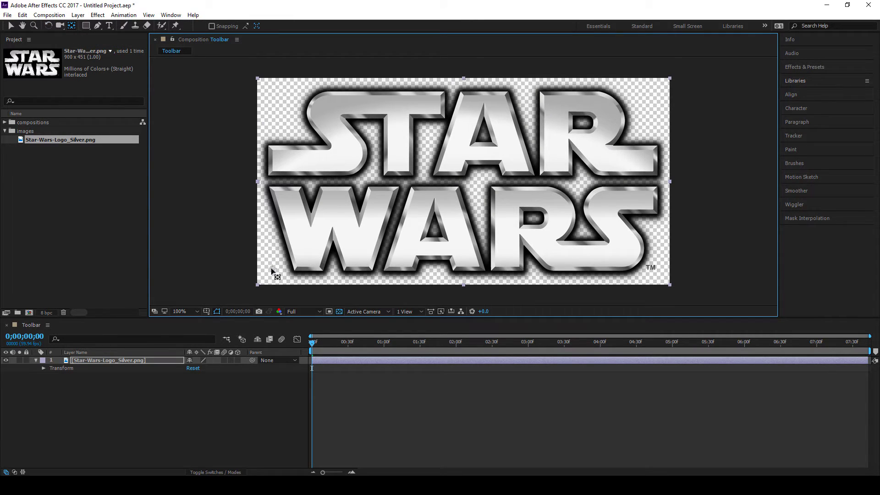
key("w")
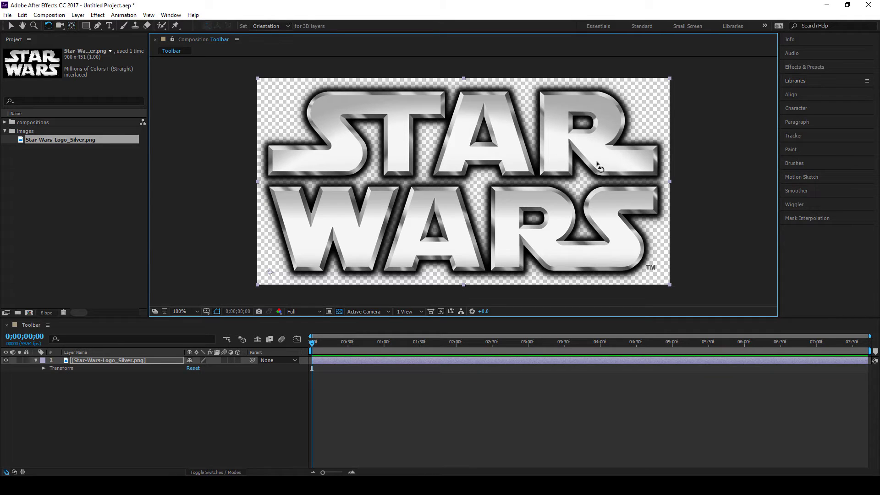
left_click_drag(598, 164, 387, 201)
key("ctrl+z")
Try moving the anchor point from the lower-left corner onto the R of WARS for rotation, and undo the change
left_click(71, 26)
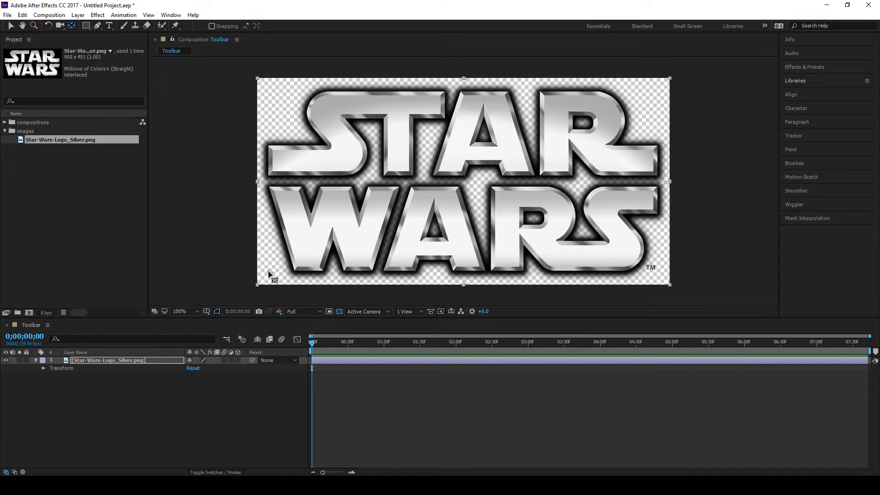
left_click_drag(270, 272, 557, 218)
key("w")
key("ctrl+z")
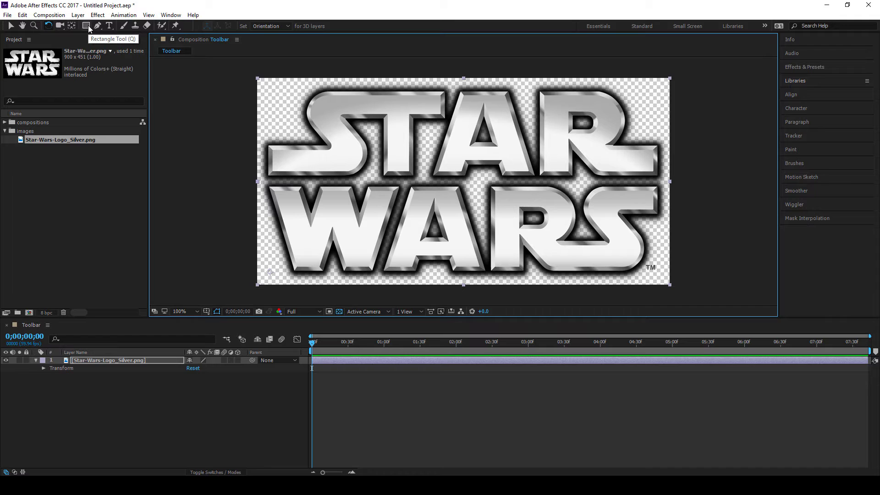
Draw a red rectangle over the middle of the logo with the Rectangle tool as a new shape layer, and set its white stroke to 28 px
left_click(87, 26)
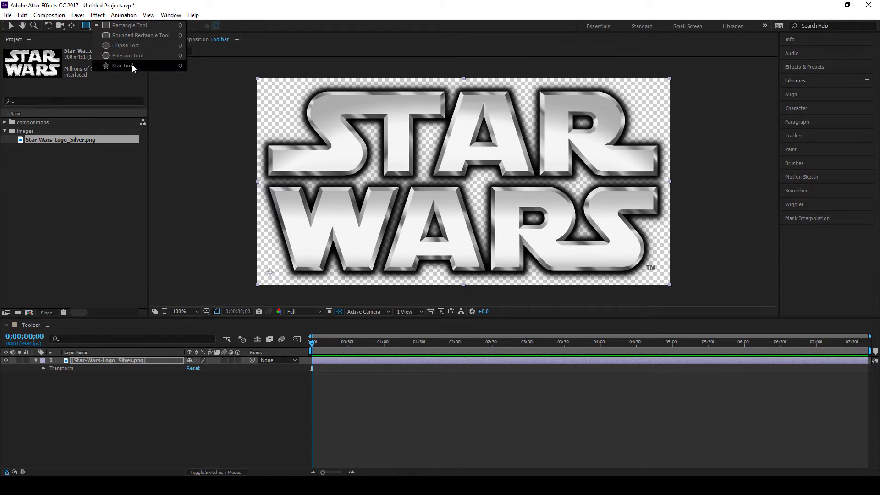
left_click(121, 26)
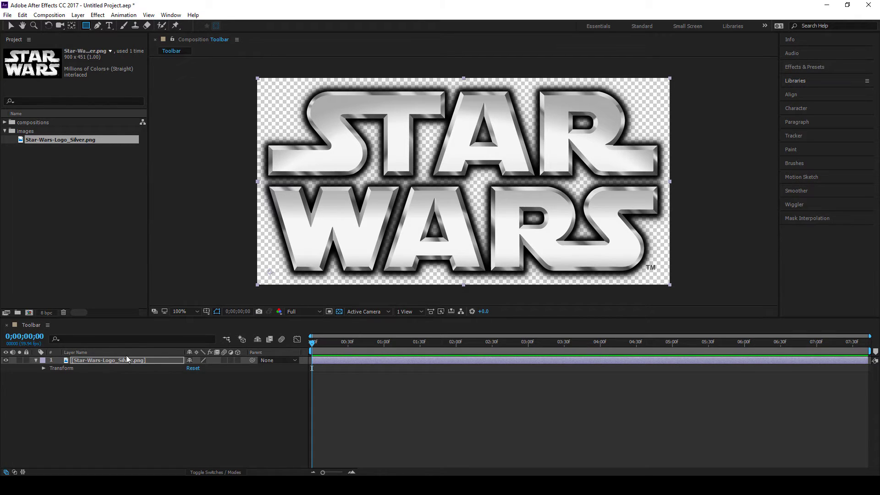
left_click(117, 402)
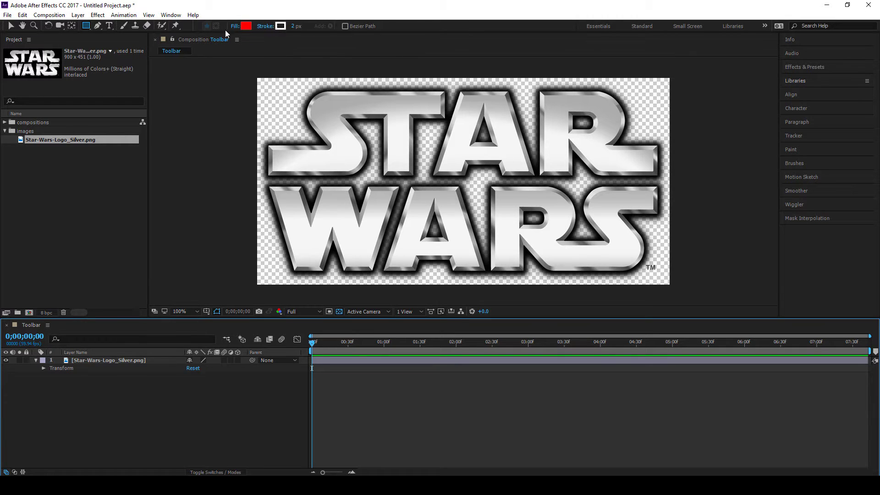
left_click_drag(338, 117, 596, 258)
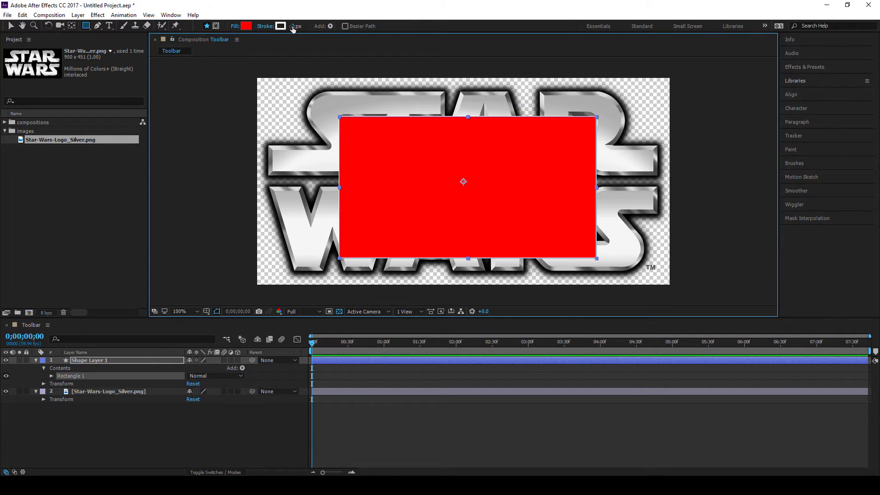
left_click_drag(294, 26, 309, 28)
left_click_drag(308, 29, 306, 28)
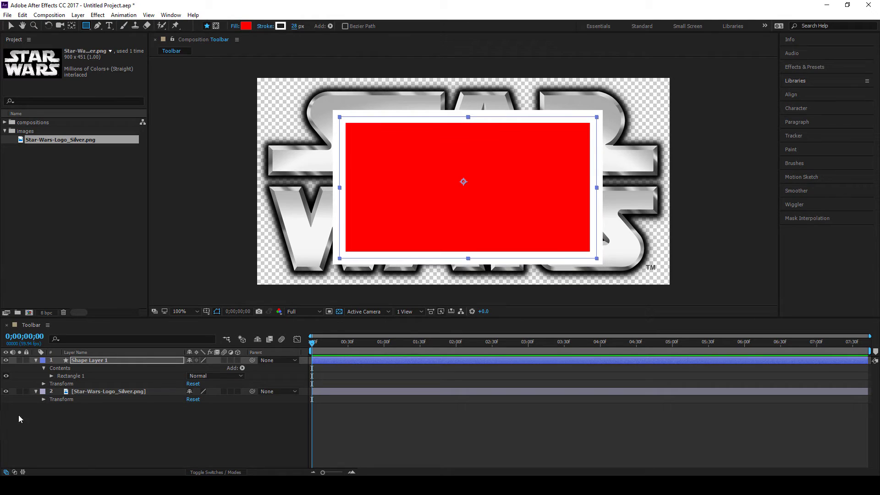
Hide the Star Wars logo layer and turn off the composition's transparency grid
left_click(6, 391)
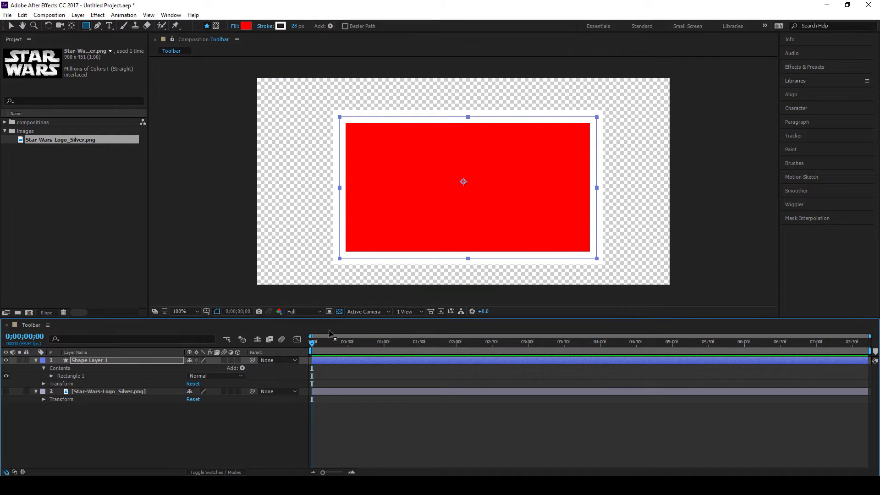
left_click(339, 312)
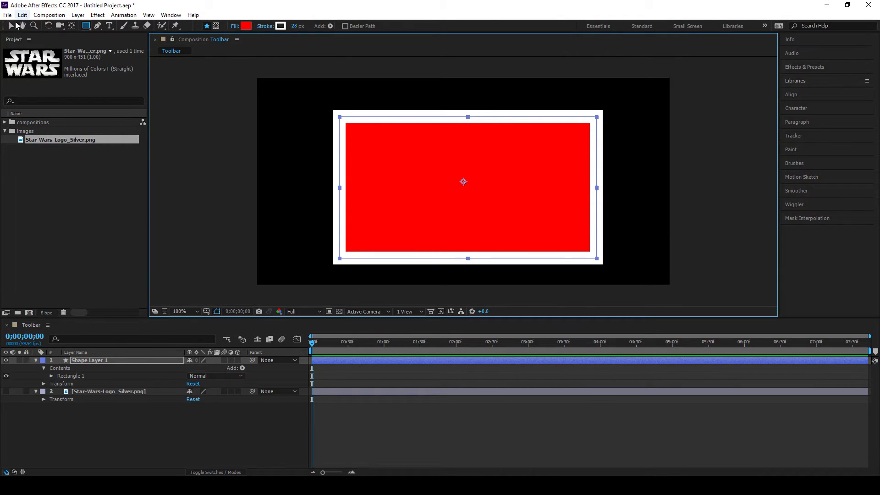
Move the red rectangle slightly up and to the right with the Selection tool, and deselect it
left_click(11, 25)
left_click_drag(372, 146, 375, 137)
left_click(243, 153)
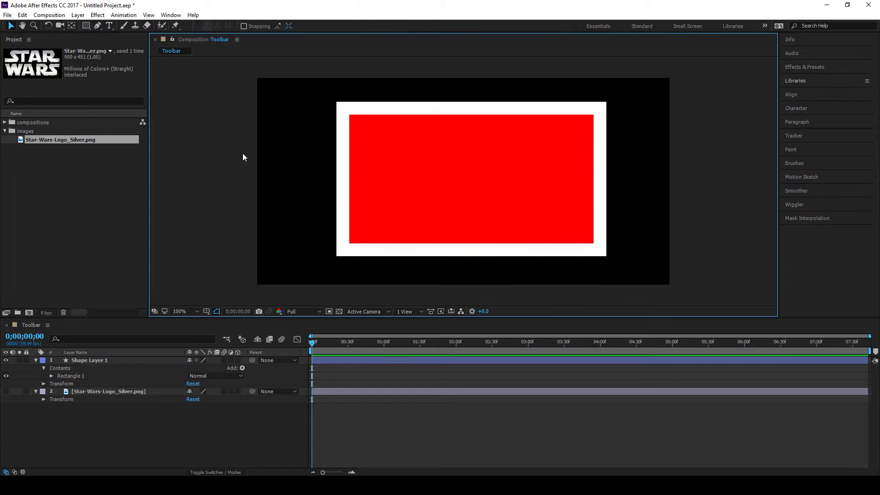
Change the rectangle's fill from red to dark navy blue 1C203E
left_click(412, 139)
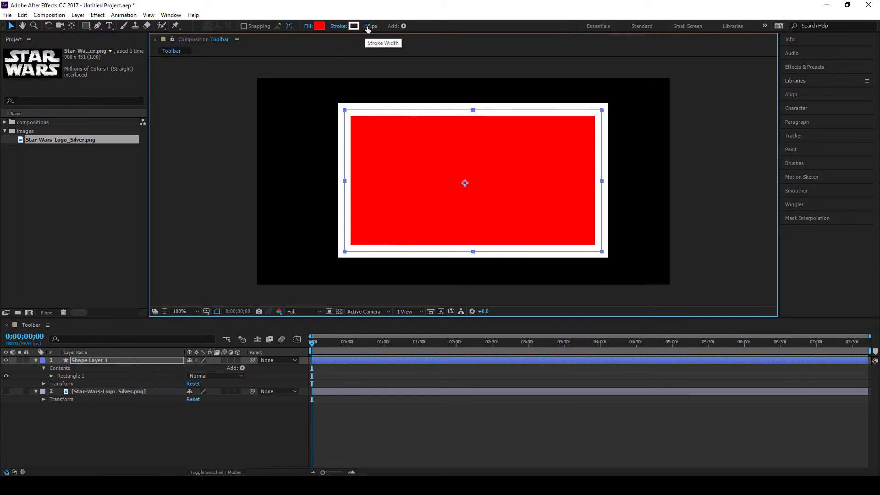
left_click(320, 25)
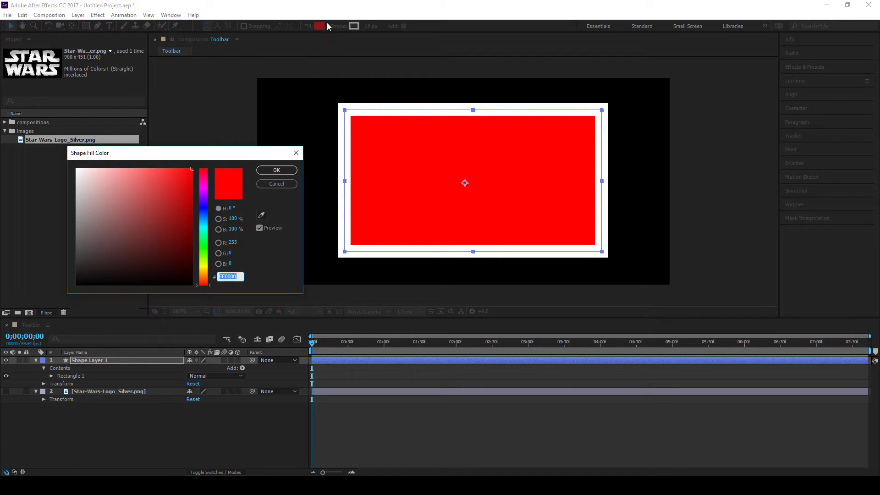
mouse_move(161, 213)
left_mouse_down()
mouse_move(118, 191)
mouse_move(147, 249)
mouse_move(168, 240)
mouse_move(155, 258)
mouse_move(137, 255)
left_mouse_up()
left_click(203, 210)
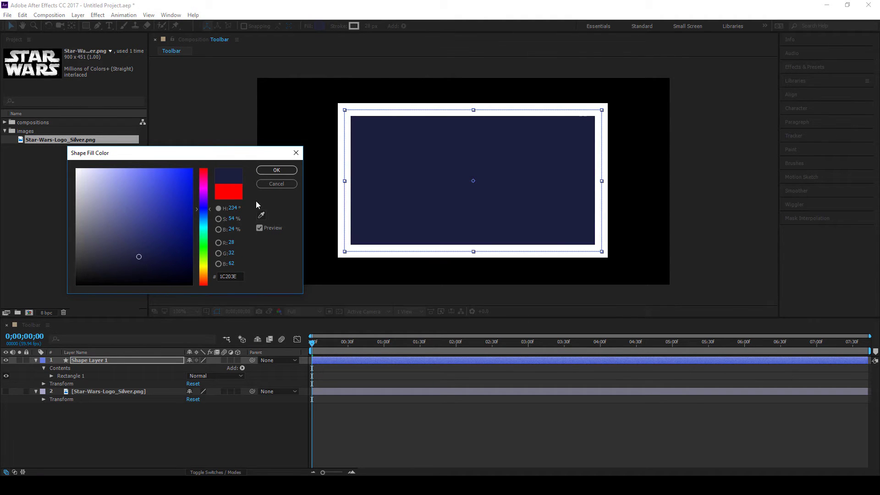
left_click(277, 170)
Nudge the navy rectangle slightly up and left as a shape, and shift its whole shape layer slightly to the right
left_click_drag(429, 165, 425, 162)
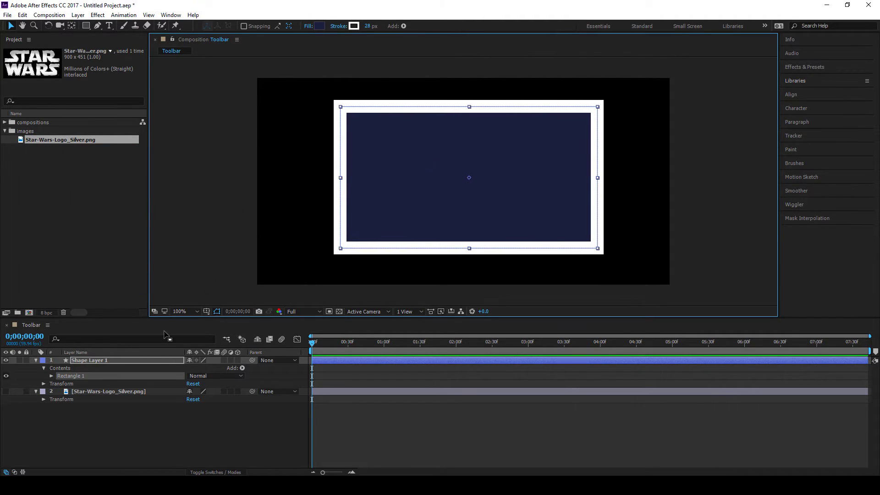
left_click(81, 361)
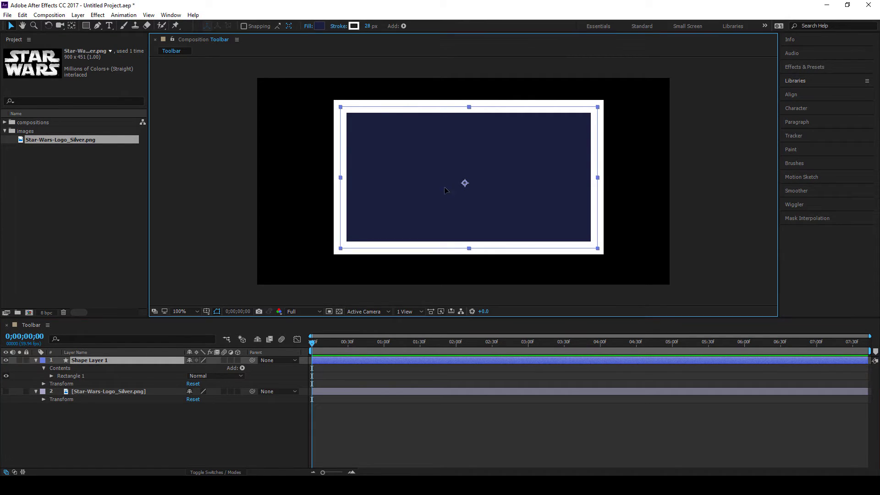
left_click_drag(354, 204, 366, 203)
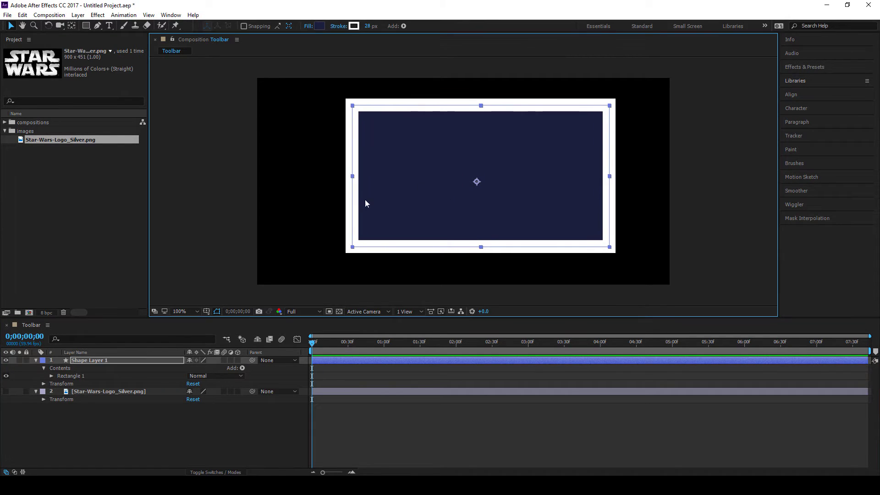
Inspect the path, stroke and fill entries of the navy rectangle in its layer, and move the rectangle slightly left and down
left_click(52, 376)
left_click(74, 393)
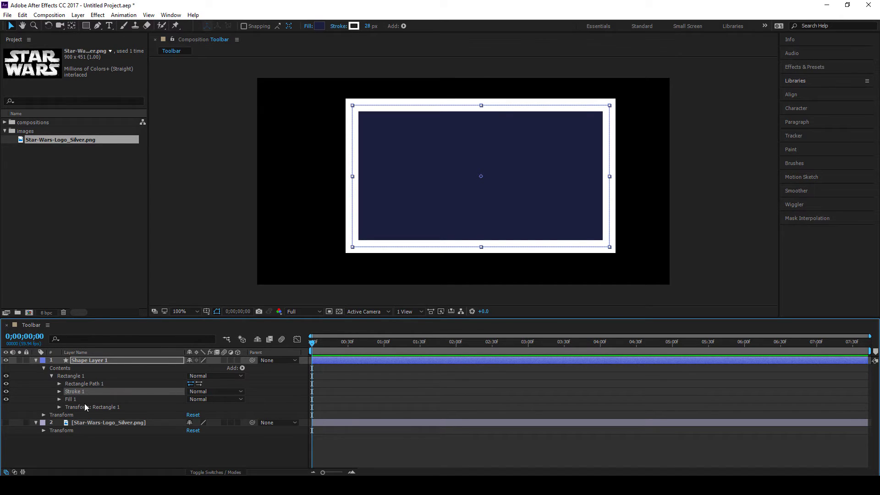
left_click(51, 376)
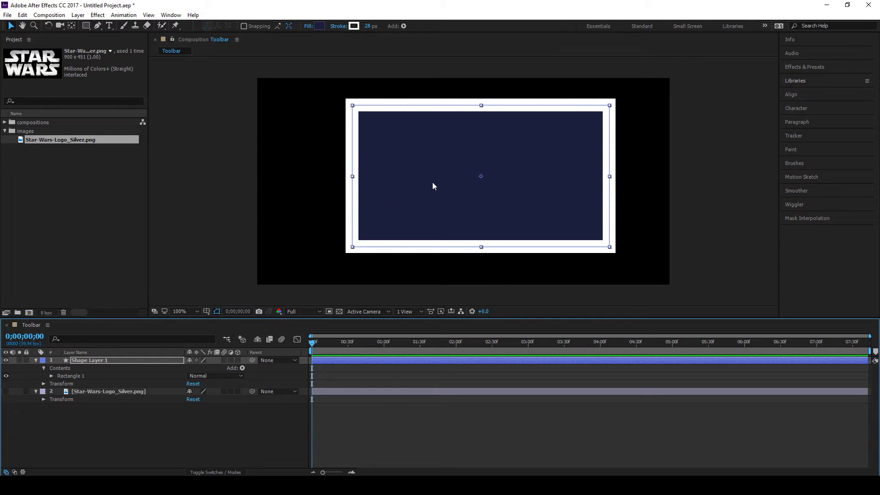
left_click_drag(433, 185, 420, 191)
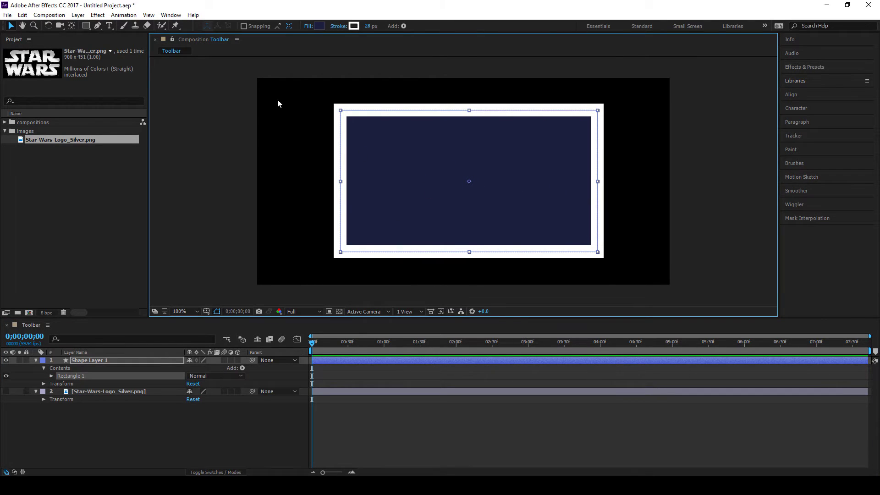
left_click(111, 433)
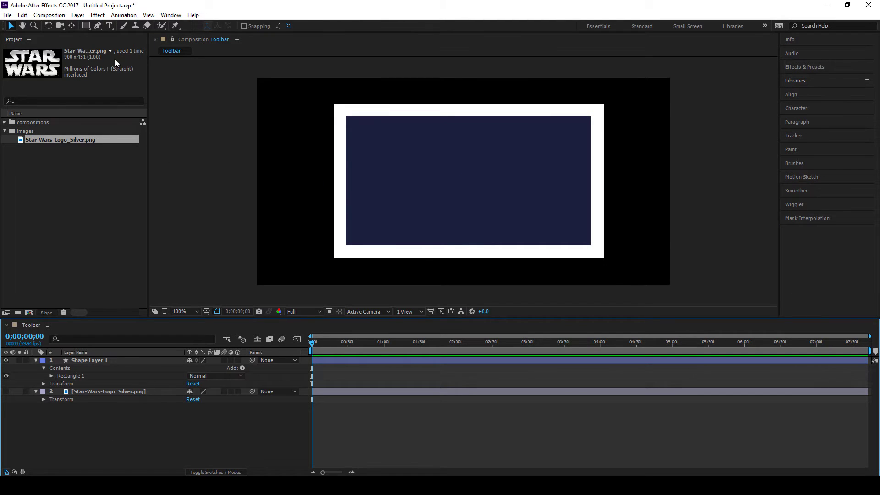
Draw a pink rounded rectangle inside the navy one with the Rounded Rectangle tool, and set its white stroke to 11 px
left_click_drag(85, 26, 135, 40)
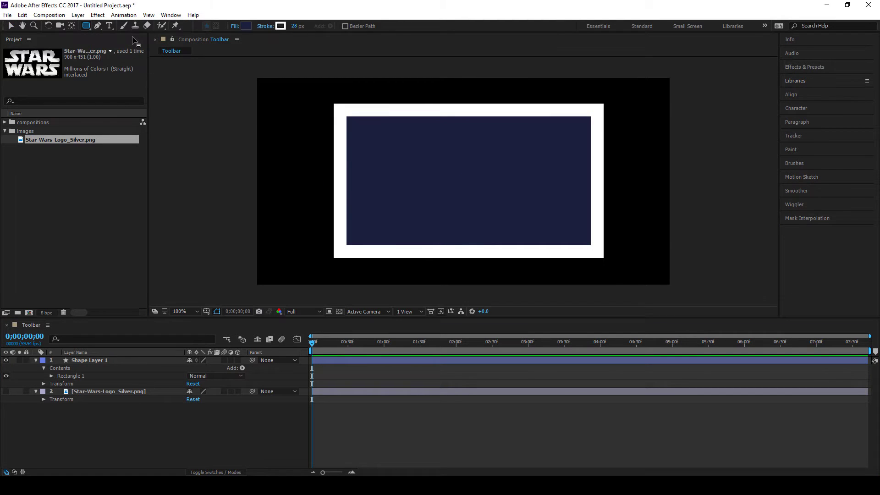
left_click(246, 28)
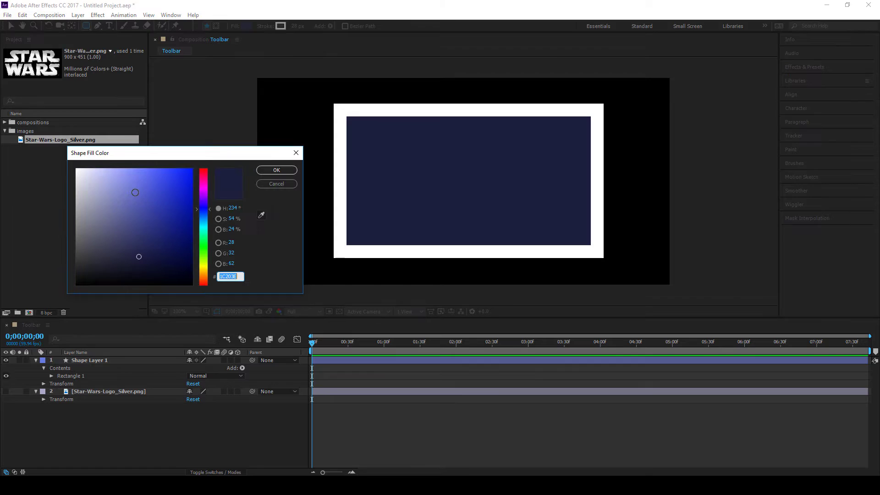
left_click(203, 188)
left_click(172, 177)
left_click(276, 170)
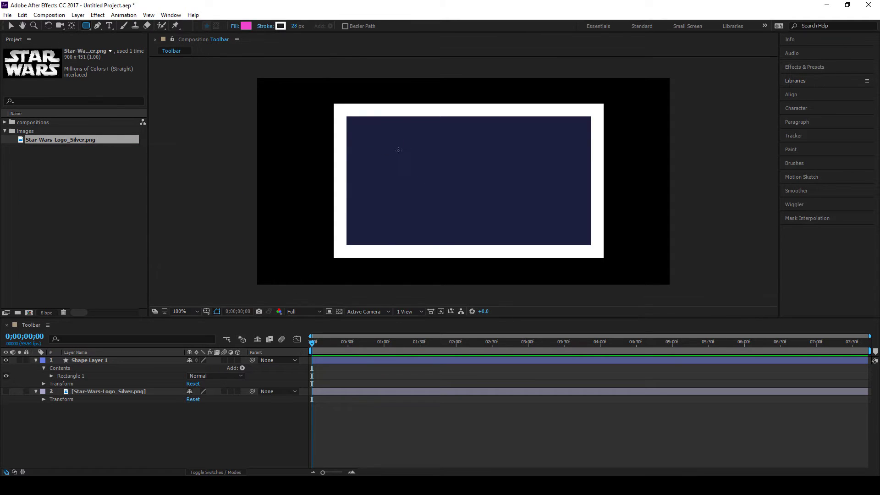
mouse_move(386, 145)
left_mouse_down()
mouse_move(526, 199)
mouse_move(560, 221)
mouse_move(553, 214)
left_mouse_up()
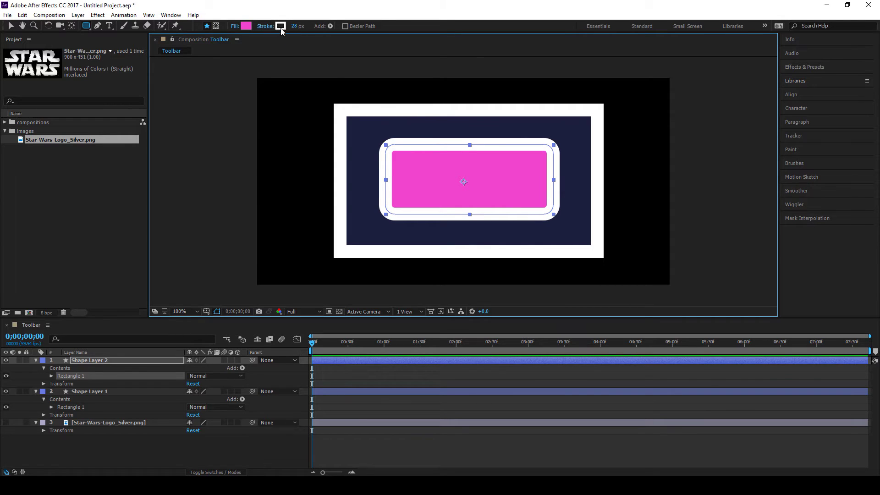
left_click_drag(299, 29, 288, 31)
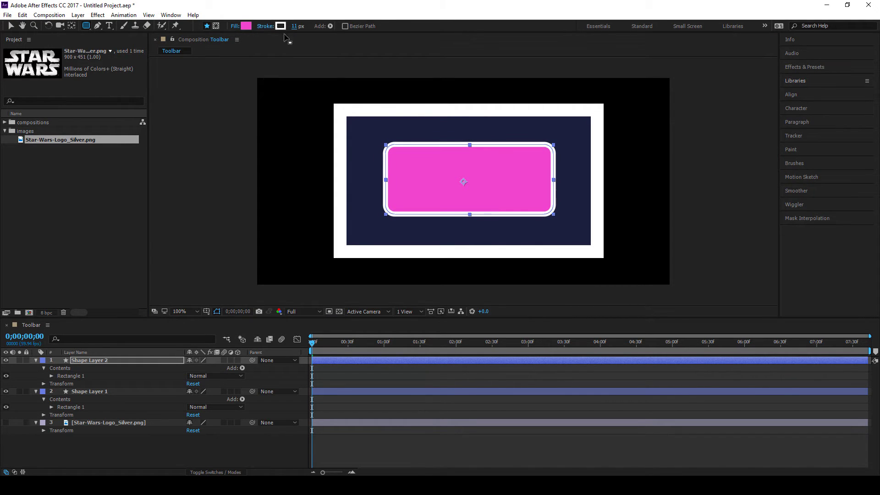
Shift the pink rounded rectangle slightly up and to the right with the Selection tool
key("Delete")
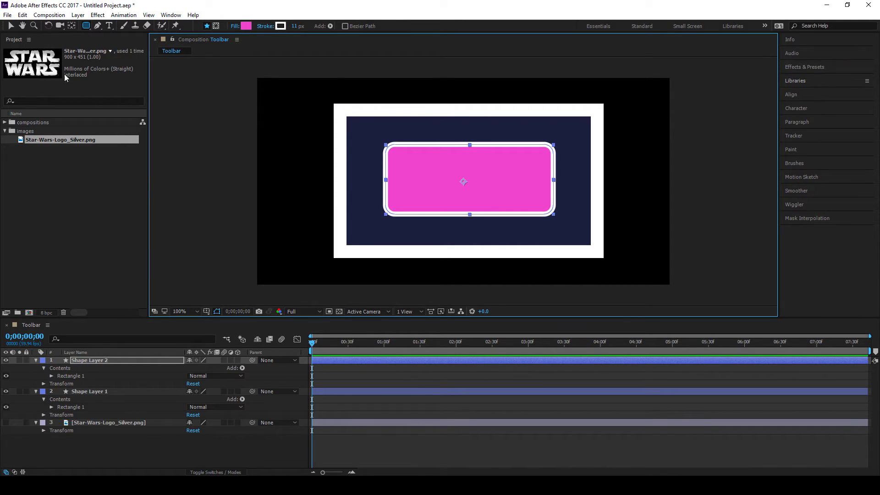
left_click(8, 17)
left_click(310, 166)
left_click(12, 27)
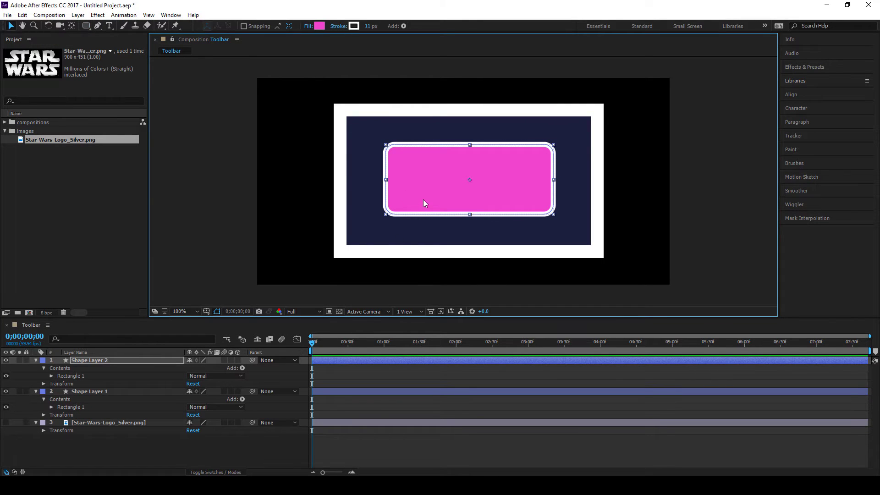
left_click_drag(422, 200, 440, 201)
left_click(272, 184)
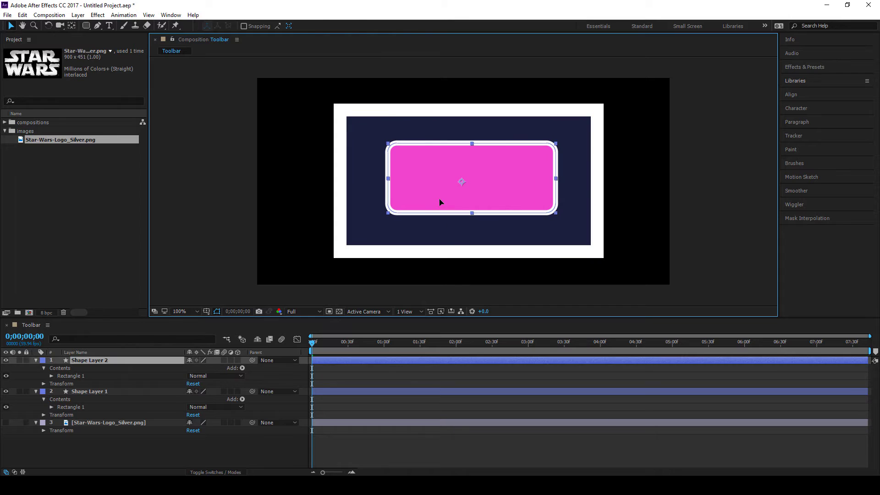
Start drawing a star over the left part of the pink rounded rectangle with the Star tool, varying its number of points
left_click(89, 27)
left_click(119, 67)
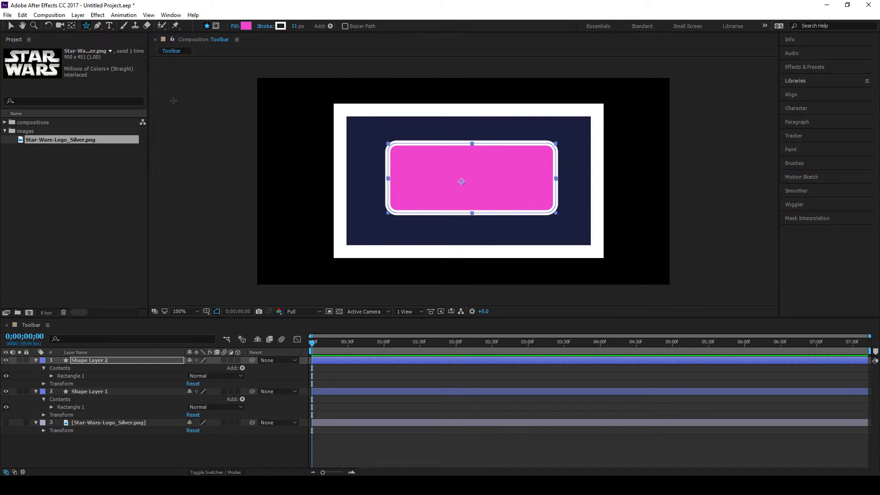
left_click_drag(418, 169, 474, 208)
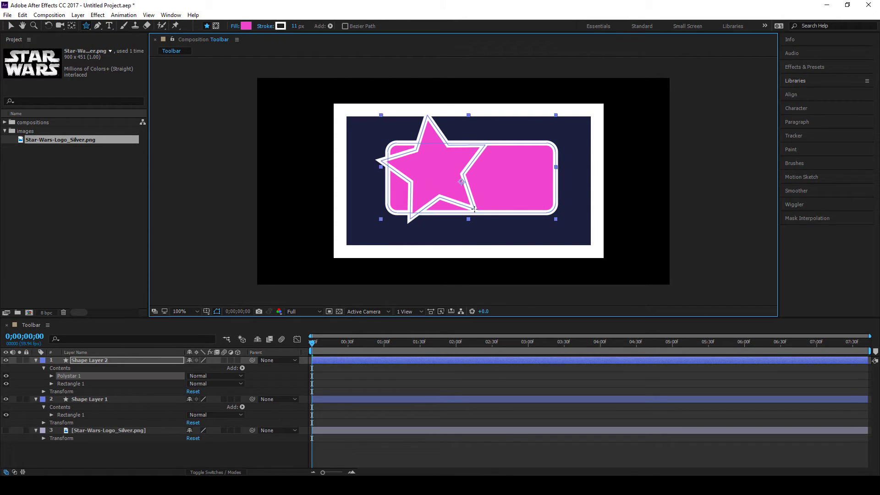
key("Up")
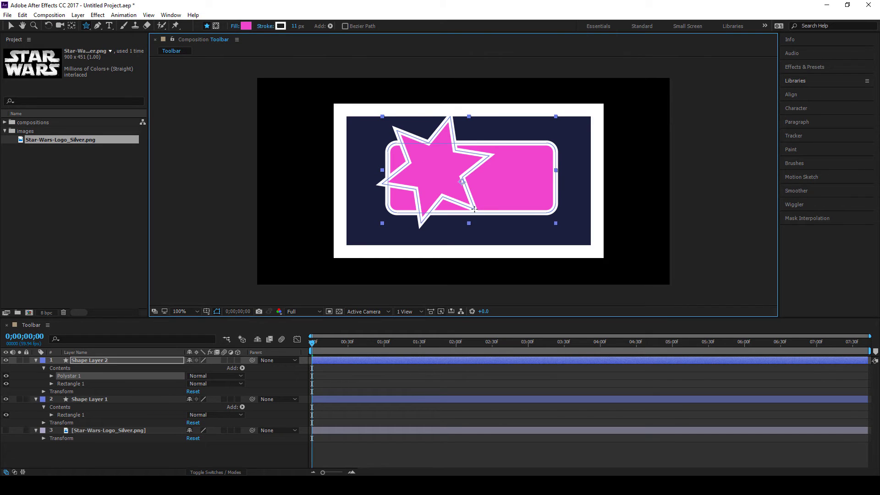
key("Down")
Enlarge the star while drawing it, and try more points before reducing it to four
left_click_drag(476, 206, 477, 235)
key("Up")
key("Up")
key("Up")
key("Down")
key("Down")
key("Down")
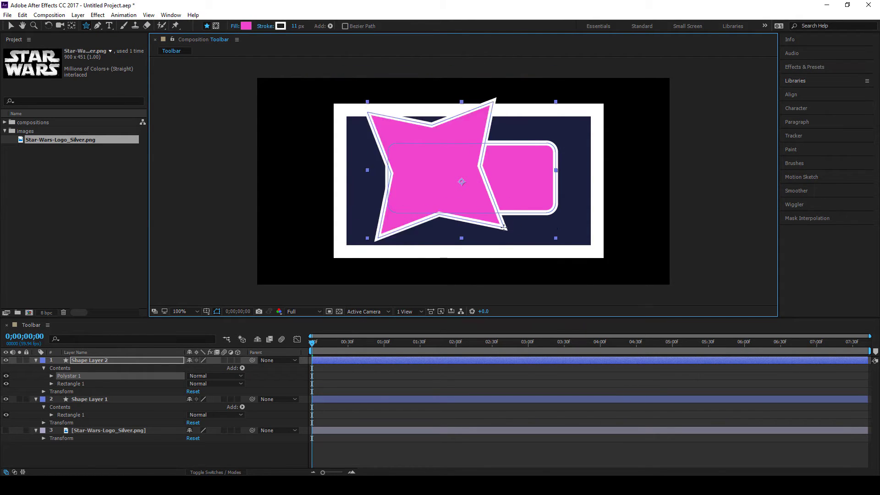
Shrink the star while drawing it, and raise its number of points to about 15 to form a starburst
key("Up")
key("Up")
key("Up")
key("Up")
key("Up")
key("Up")
key("Up")
key("Up")
key("Up")
key("Up")
key("Up")
key("Up")
key("Up")
key("Up")
key("Up")
key("Up")
mouse_move(504, 227)
left_mouse_down()
mouse_move(533, 191)
mouse_move(481, 199)
mouse_move(499, 229)
mouse_move(478, 198)
left_mouse_up()
key("Up")
key("Up")
key("Up")
key("Up")
key("Up")
key("Up")
key("Up")
key("Up")
key("Up")
key("Up")
key("Up")
key("Up")
key("Up")
key("Up")
key("Up")
key("Up")
key("Up")
key("Up")
key("Up")
key("Up")
key("Down")
key("Down")
key("Down")
key("Down")
key("Down")
key("Down")
key("Down")
key("Down")
key("Down")
key("Down")
key("Down")
key("Down")
key("Down")
key("Down")
key("Down")
key("Down")
key("Down")
key("Down")
key("Down")
key("Down")
key("Up")
key("Up")
key("Up")
key("Up")
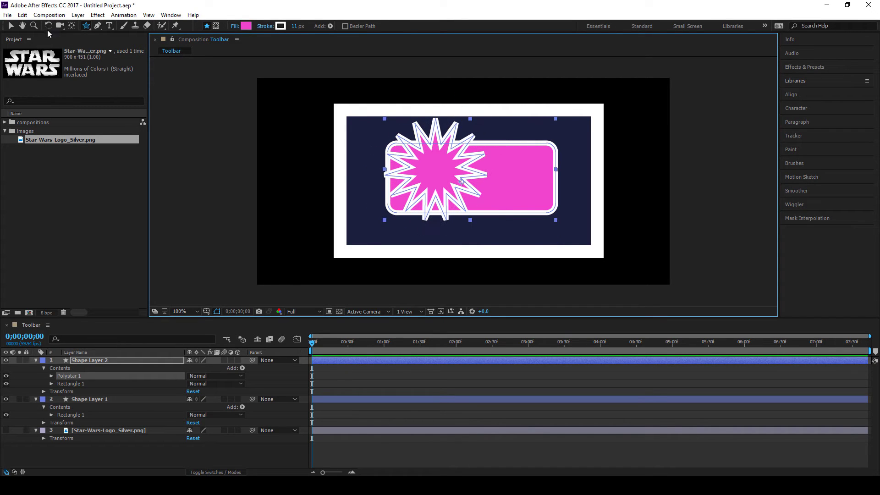
Move the pink rounded rectangle to the left and the starburst to its right, and shrink the starburst to about half its size
left_click(11, 26)
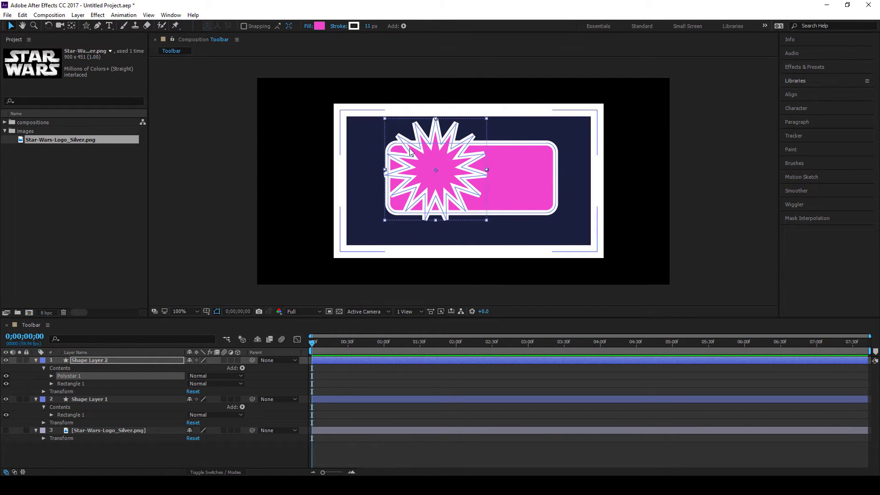
left_click_drag(456, 177, 417, 185)
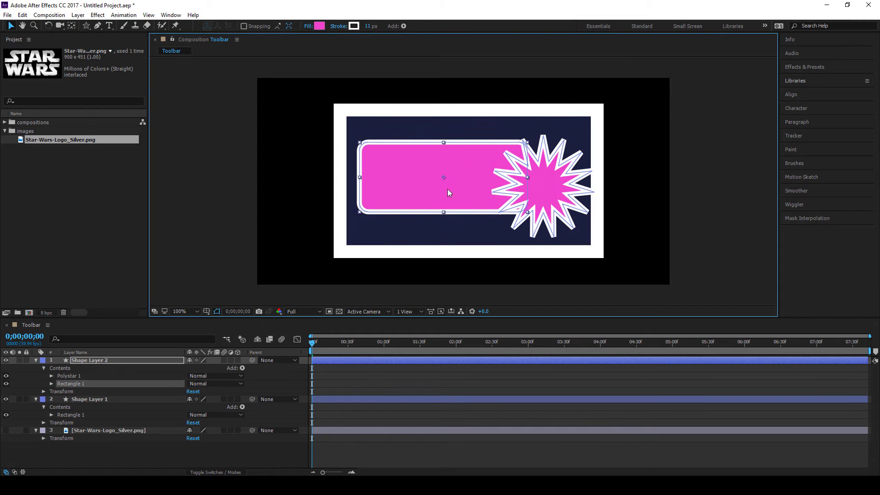
left_click(561, 197)
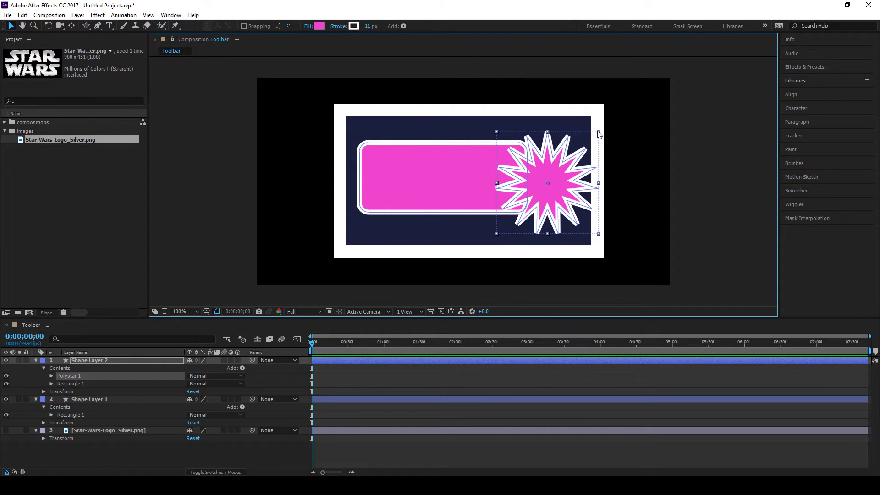
left_click_drag(598, 134, 565, 178)
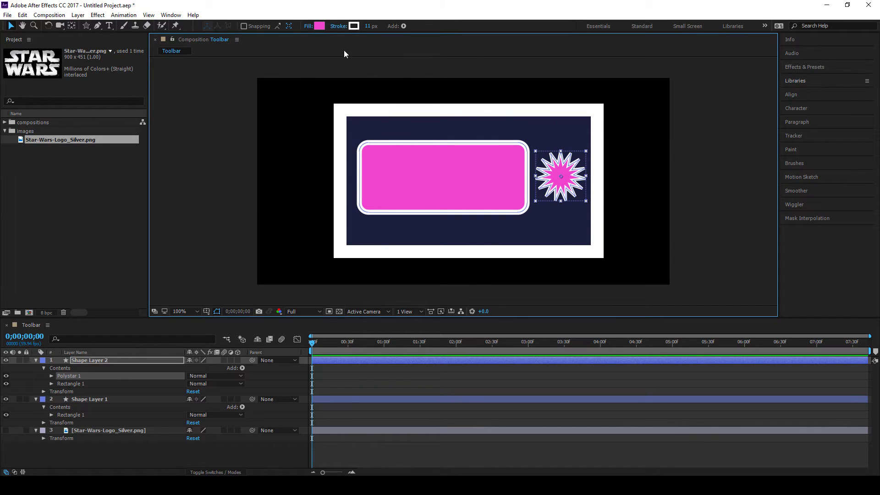
Change the starburst's fill colour to blue 162AA5 and deselect the shape
left_click(319, 26)
left_click(203, 210)
left_click(177, 209)
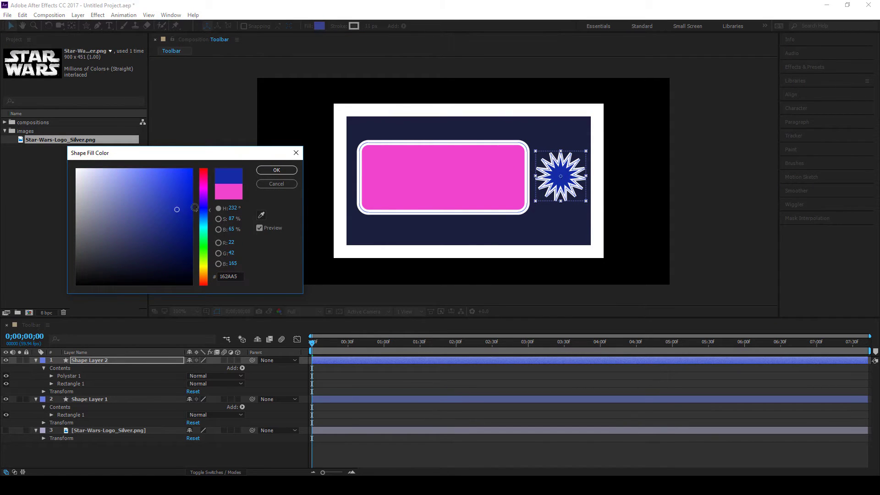
left_click(276, 170)
left_click(190, 146)
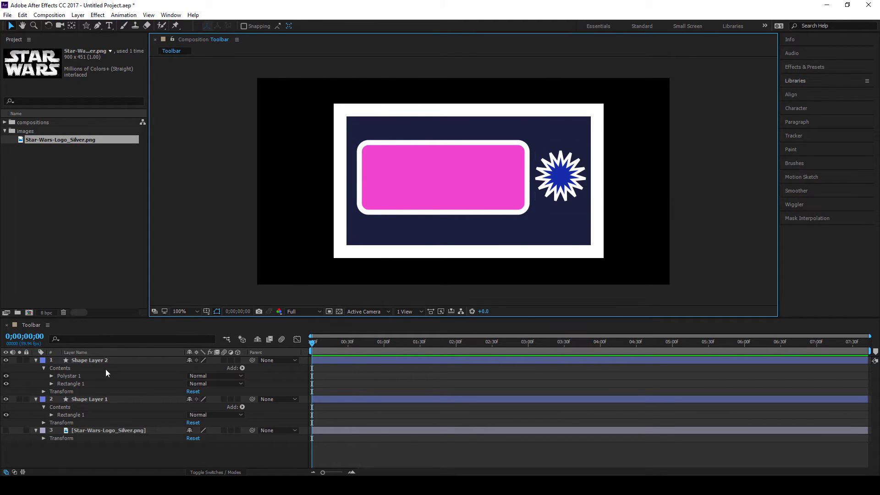
Toggle the visibility of Shape Layer 2 and Shape Layer 1 off and on to compare what each contains
left_click(87, 360)
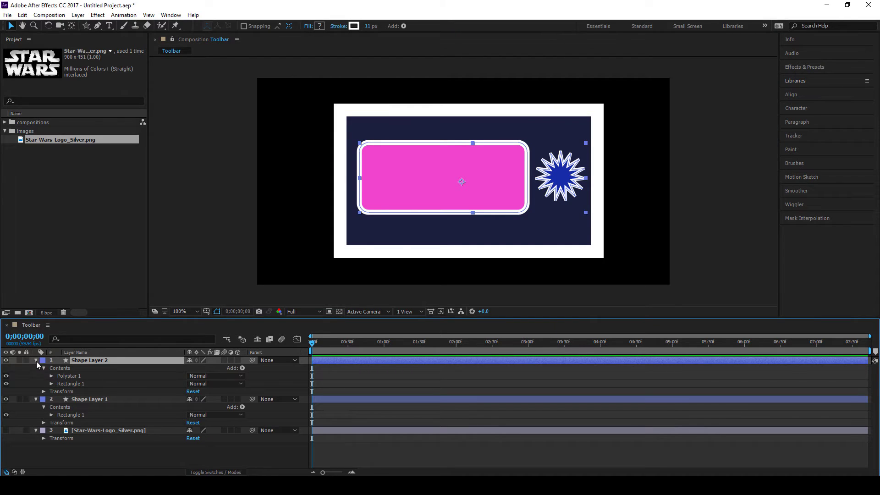
left_click(6, 361)
left_click(6, 361)
left_click(6, 361)
left_click(6, 360)
left_click(87, 399)
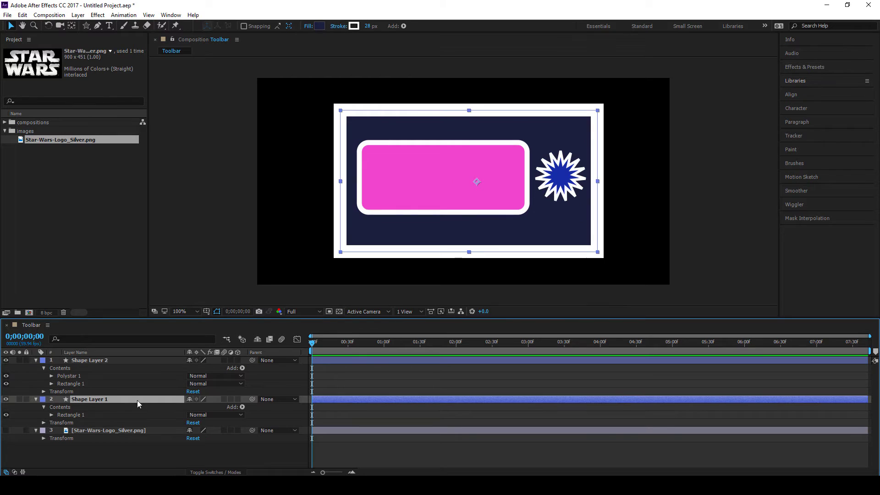
left_click(6, 399)
left_click(6, 399)
Select Polystar 1 and Rectangle 1 alternately within Shape Layer 2, and the rectangle in Shape Layer 1, to examine how they are grouped
left_click(87, 360)
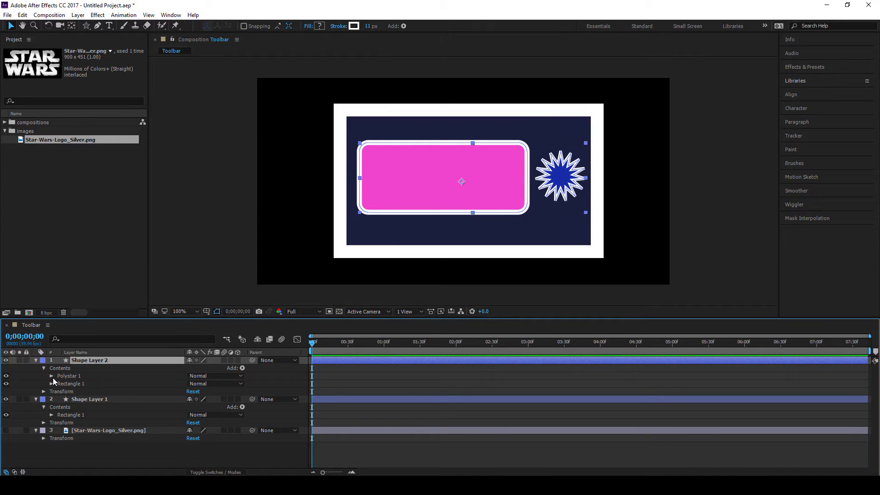
left_click(66, 376)
left_click(81, 385)
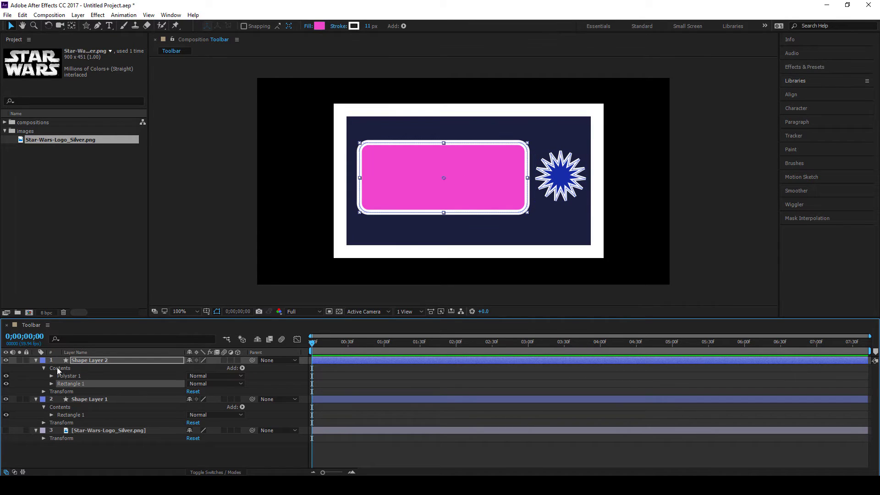
left_click(75, 377)
left_click(74, 382)
left_click(73, 378)
left_click(73, 382)
left_click(74, 378)
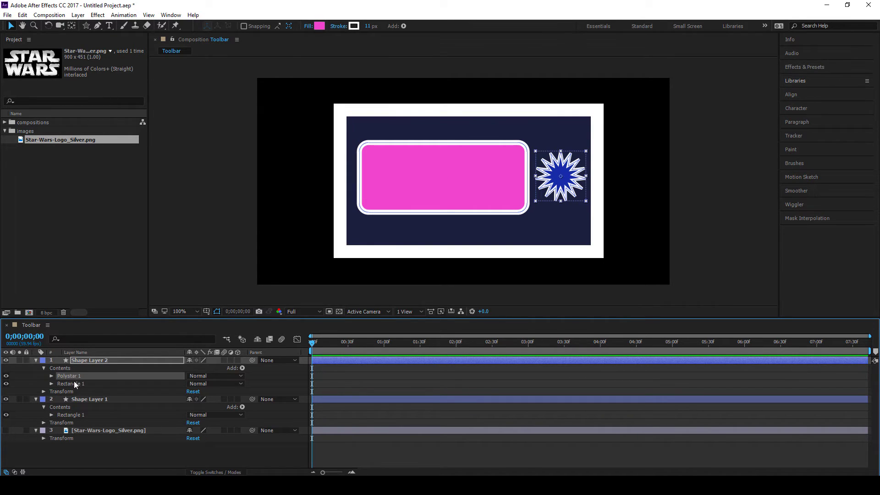
left_click(71, 415)
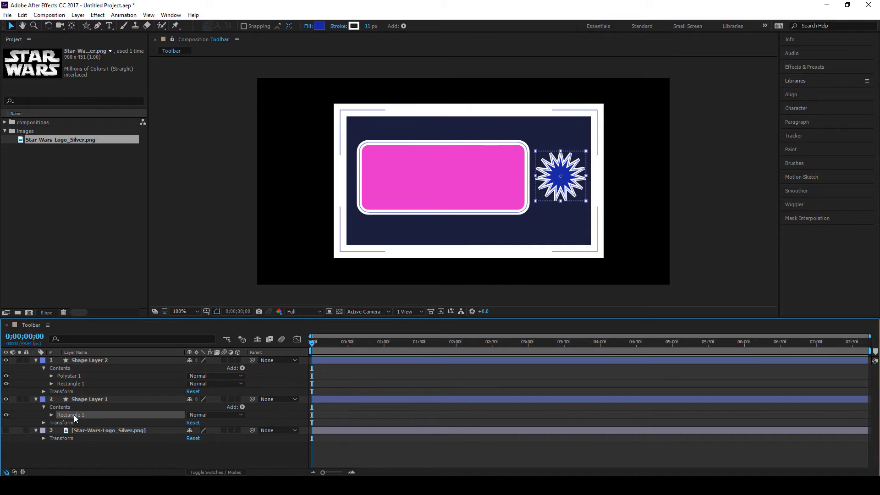
Hide and restore the rectangle inside Shape Layer 2, and hide its star
left_click(68, 376)
left_click(7, 375)
left_click(7, 384)
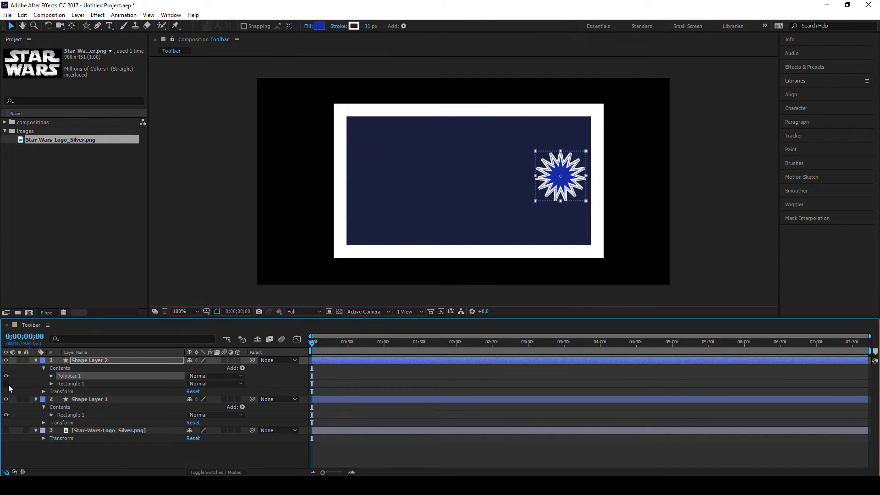
left_click(6, 383)
left_click(7, 376)
Collapse Shape Layer 2 and Shape Layer 1 and delete both layers
left_click(84, 360)
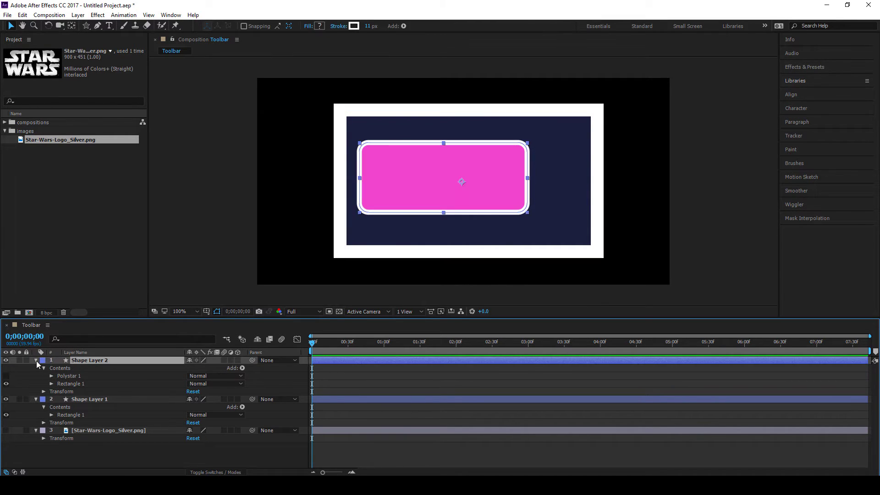
left_click(36, 360)
key("'")
left_click(36, 368)
left_click(80, 366, "shift")
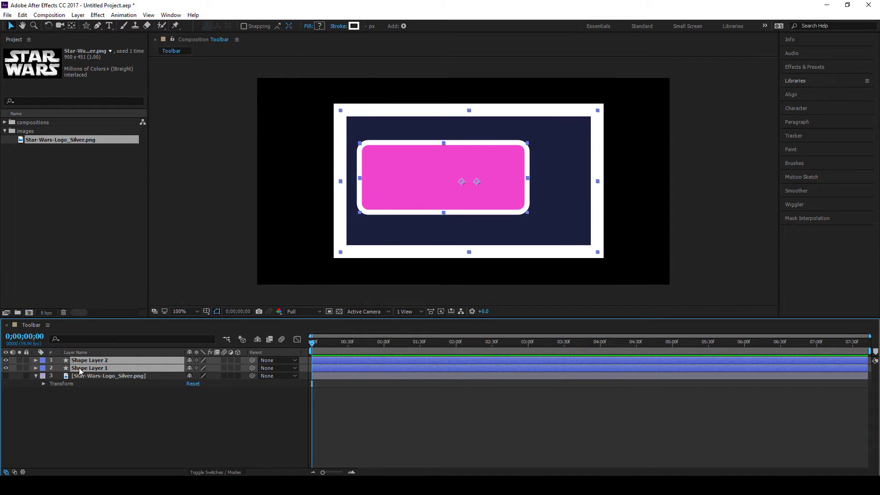
key("Delete")
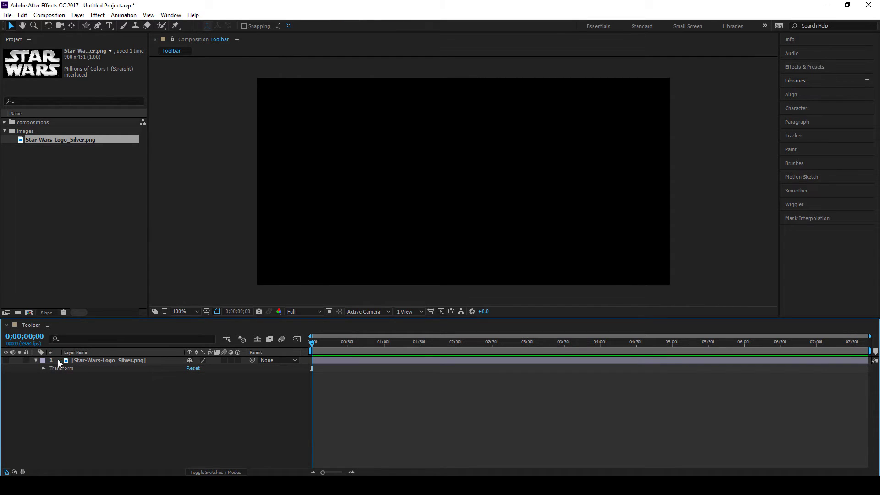
Show the Star Wars logo layer and draw a rectangular mask over the middle of the logo with the Rectangle tool
left_click(58, 361)
left_click(6, 360)
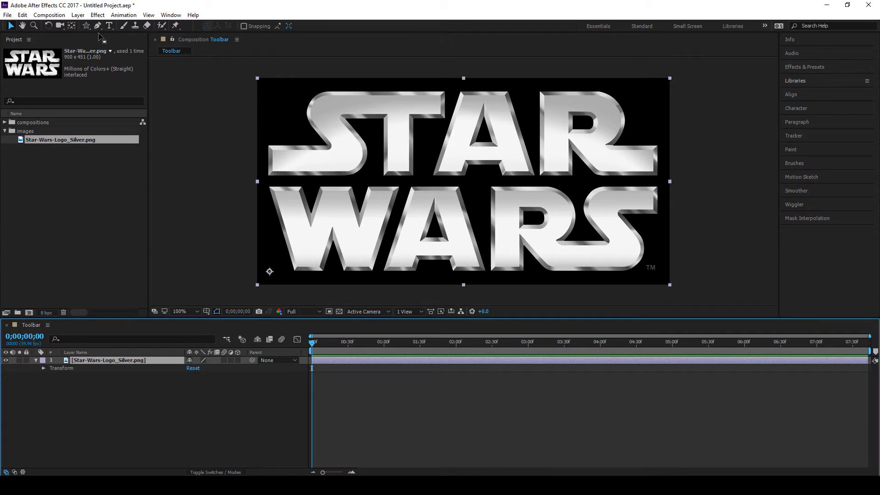
left_click_drag(86, 26, 112, 30)
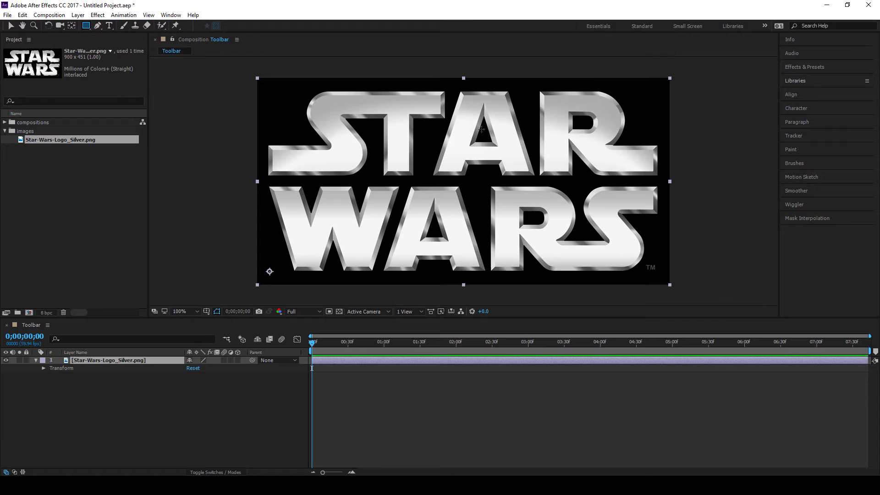
left_click_drag(360, 101, 552, 237)
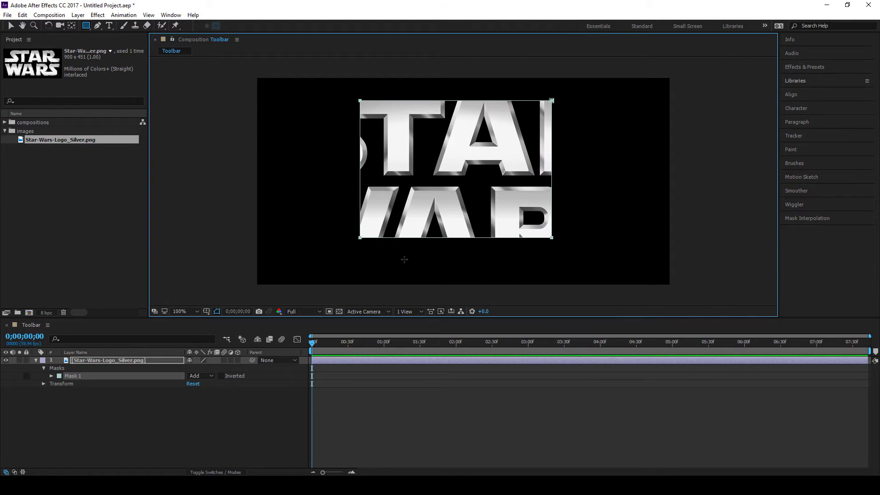
left_click(11, 26)
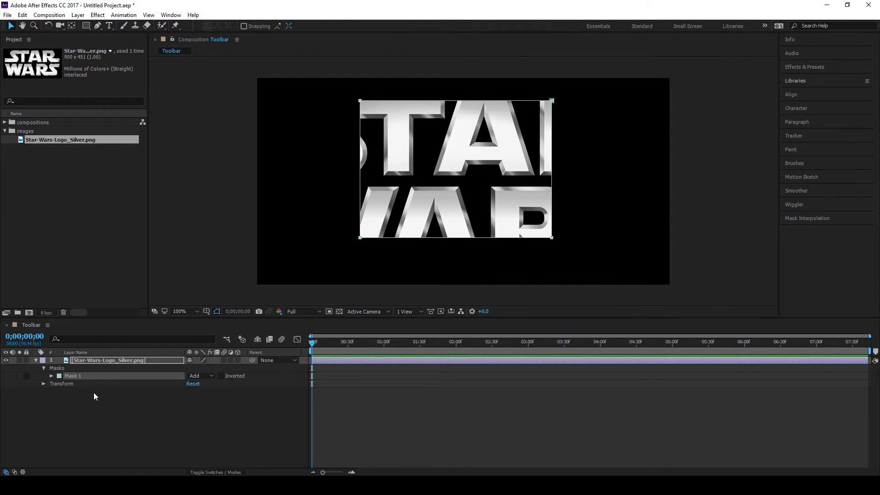
Toggle the logo layer's visibility off and on, and reselect the layer to inspect its mask outline
left_click(68, 369)
left_click(5, 357)
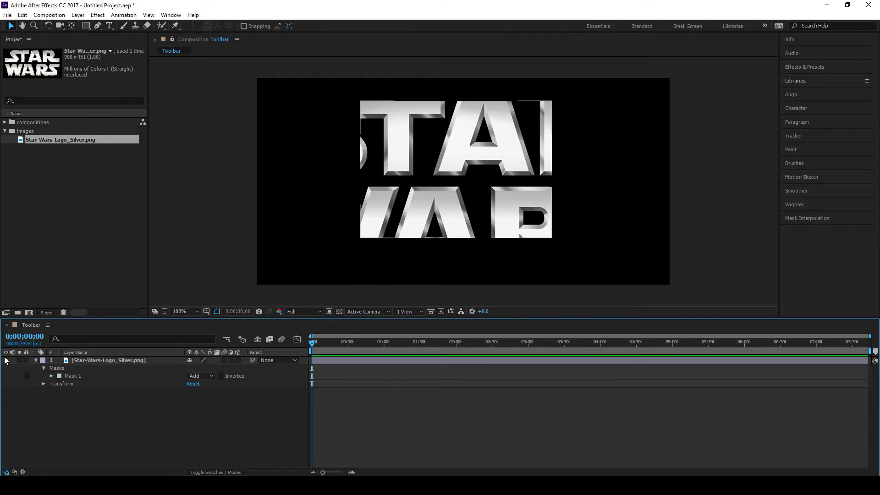
left_click(4, 360)
left_click(4, 359)
left_click(105, 361)
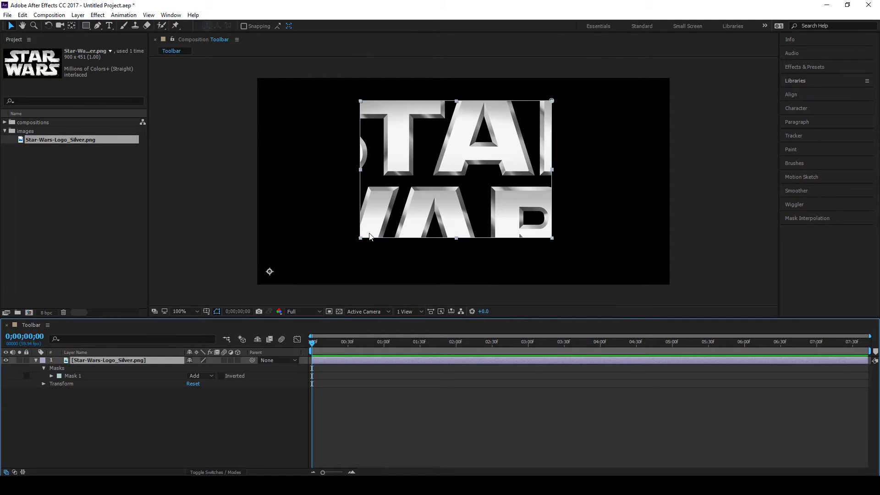
Set Mask 1's mode to Subtract and review the other mask modes
left_click(72, 378)
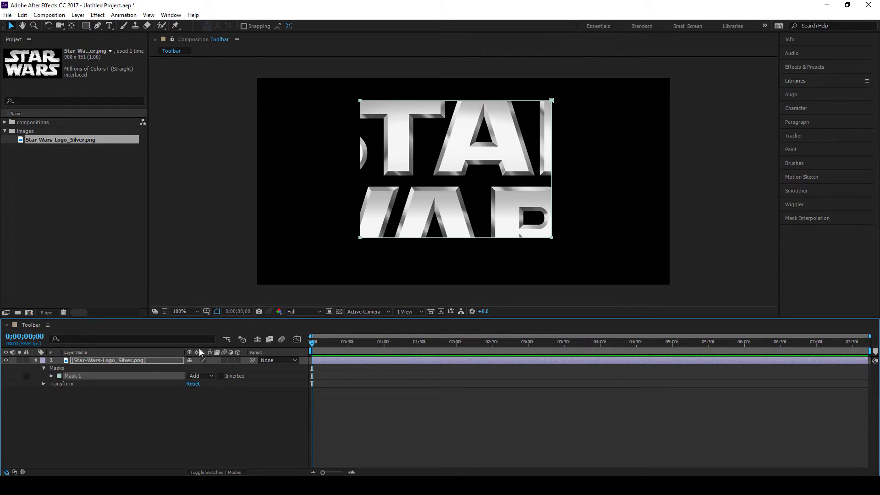
left_click(205, 376)
left_click(211, 407)
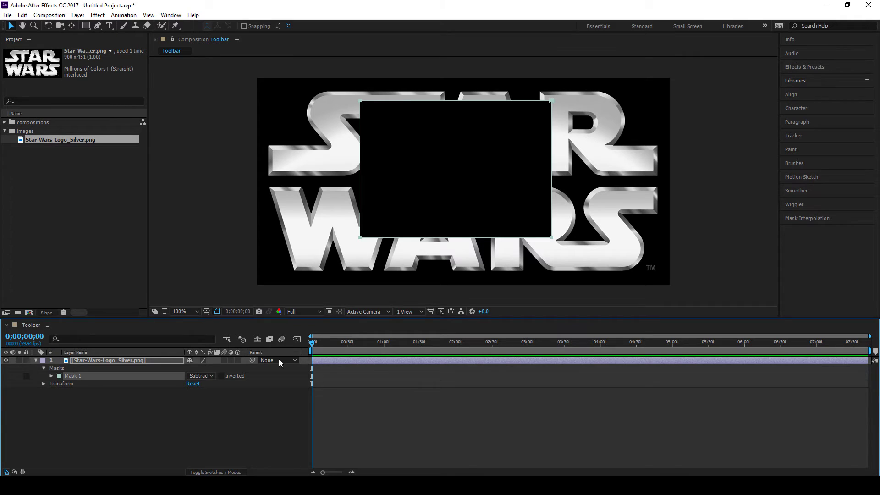
left_click(194, 376)
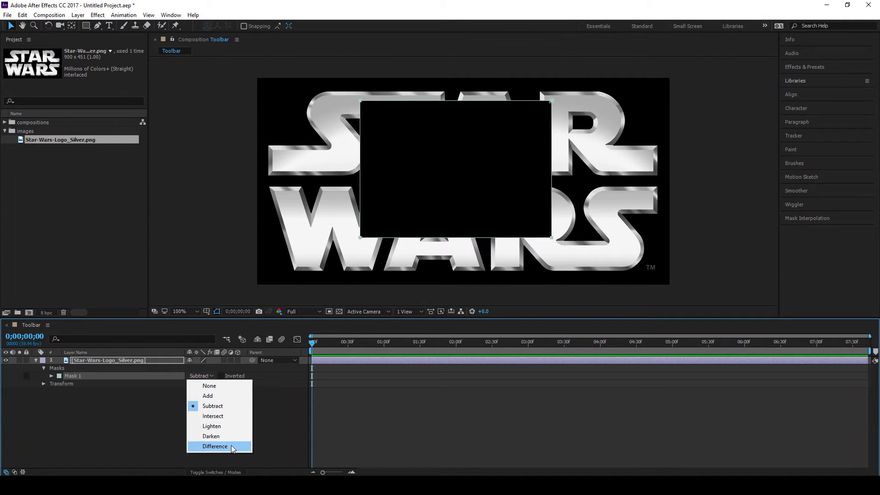
left_click(207, 396)
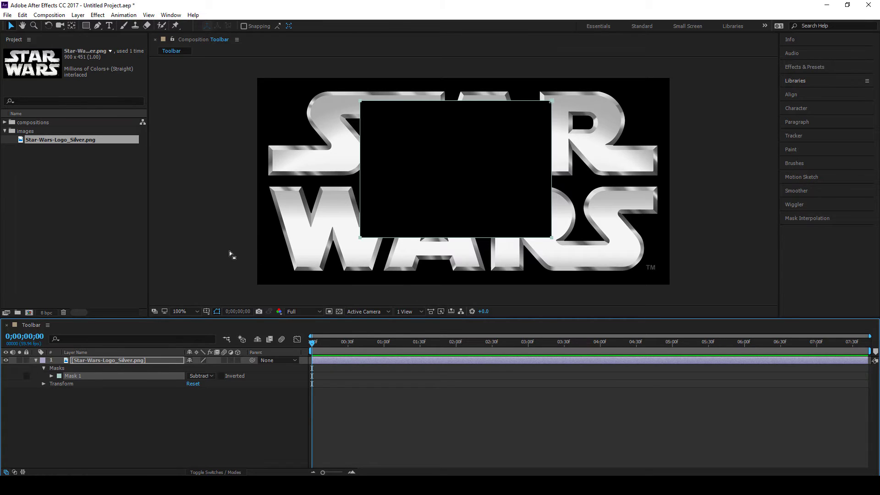
Reshape the rectangular mask into a wider, irregular quadrilateral by moving its four corner points
left_click(362, 248)
left_click_drag(361, 238, 406, 252)
left_click_drag(552, 238, 609, 239)
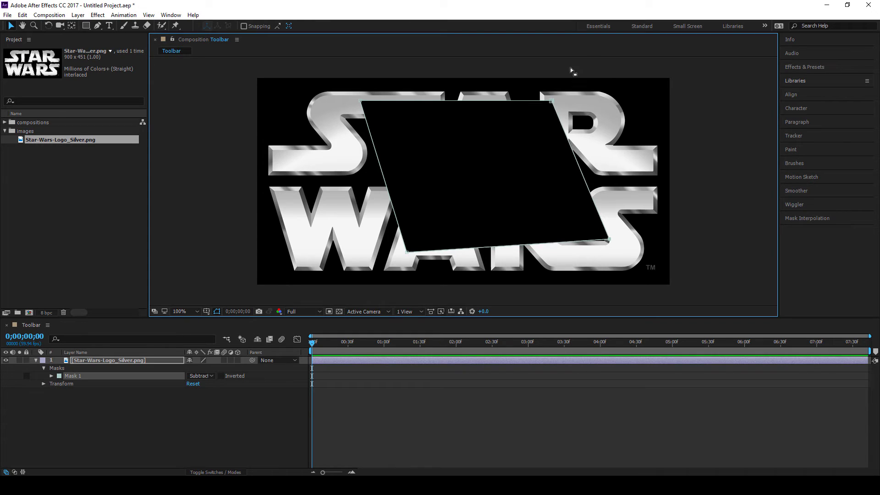
left_click_drag(551, 100, 602, 104)
left_click_drag(361, 101, 321, 97)
left_click_drag(406, 253, 377, 246)
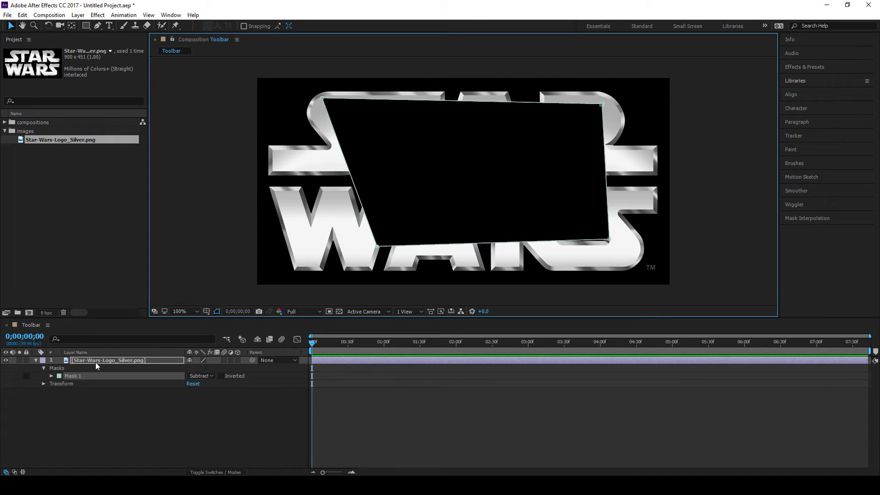
Collapse the logo layer and reveal Mask 1's path, feather, opacity and expansion properties
left_click(78, 362)
left_click(65, 376)
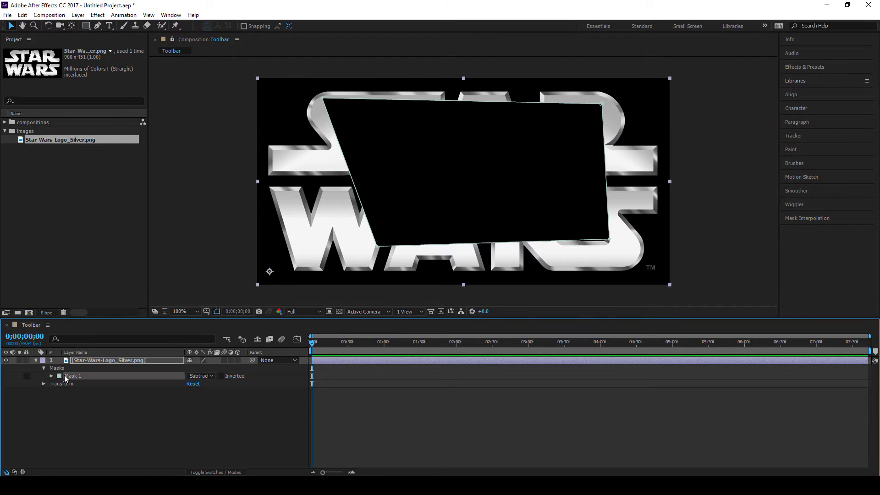
left_click(36, 360)
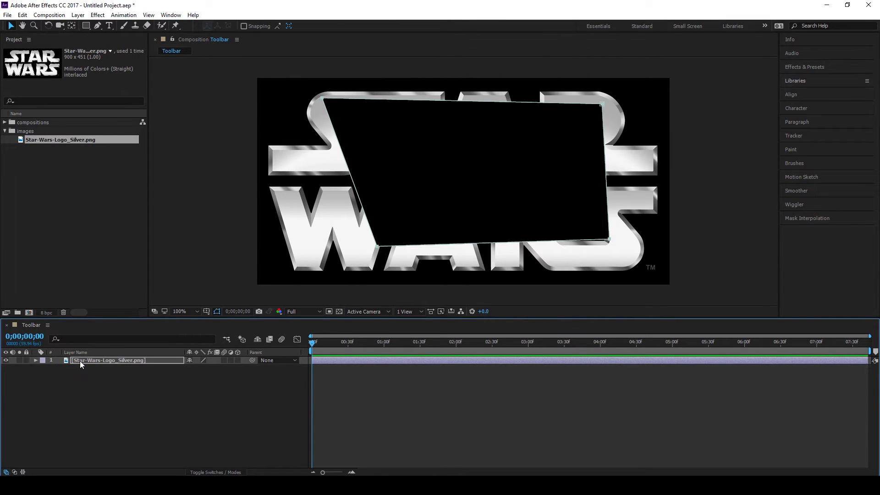
left_click(80, 361)
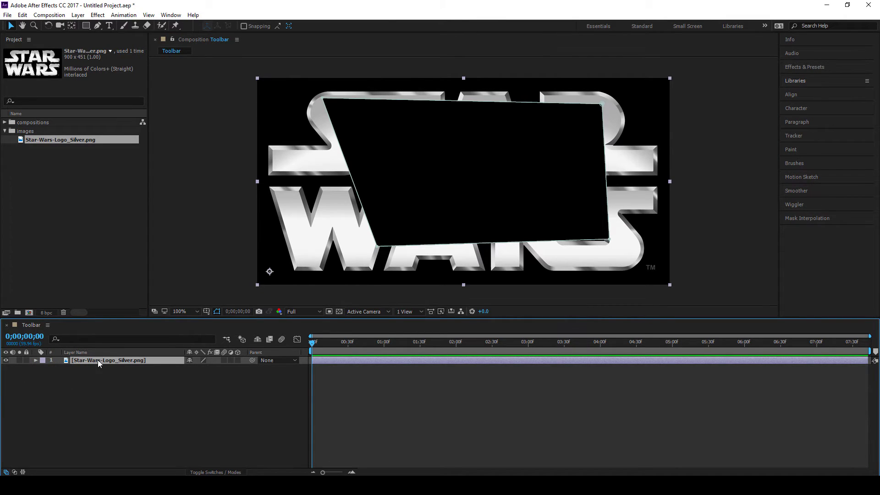
key("m")
left_click(68, 369)
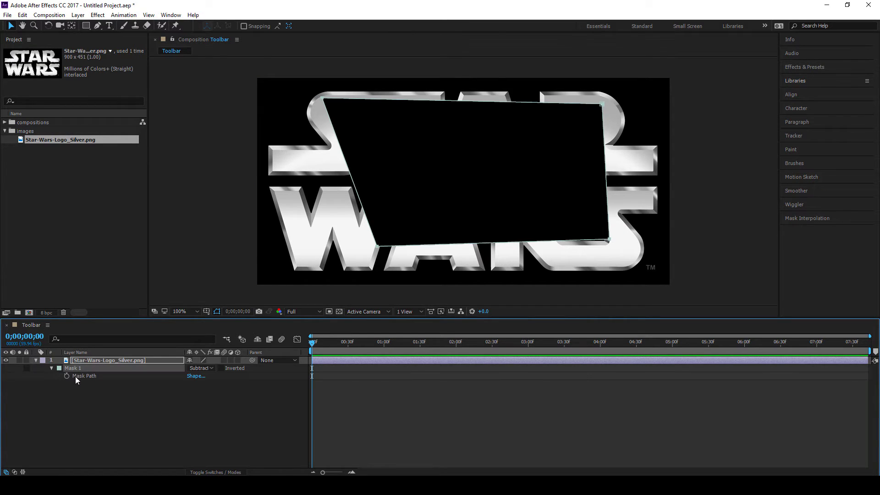
key("m")
key("m")
key("m")
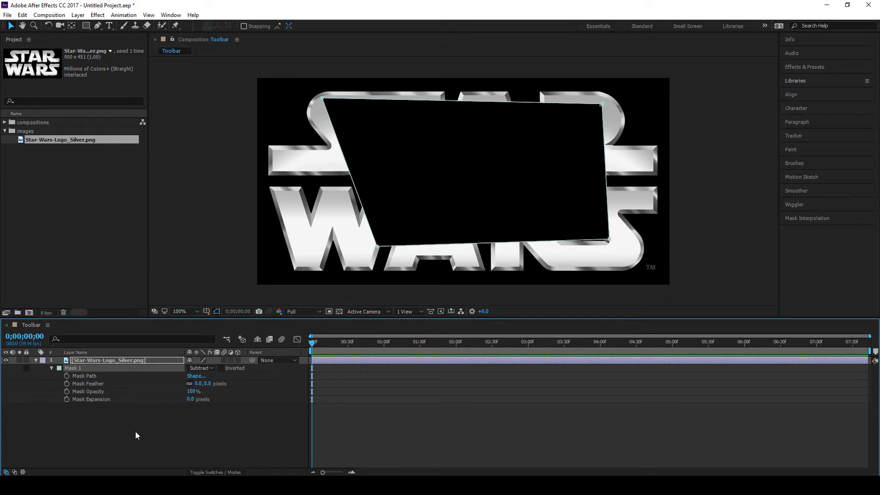
Lower the top edge of the mask's bounding box through the Mask Shape settings
left_click(195, 377)
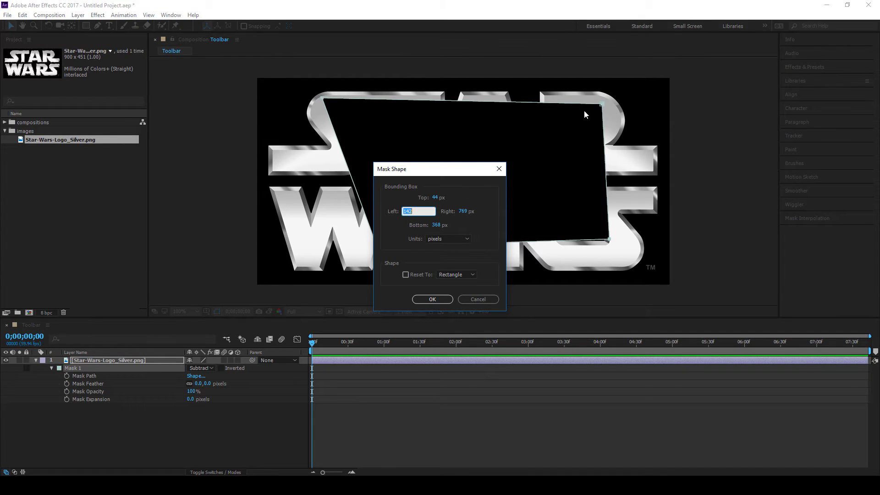
left_click_drag(447, 198, 465, 210)
left_click(432, 299)
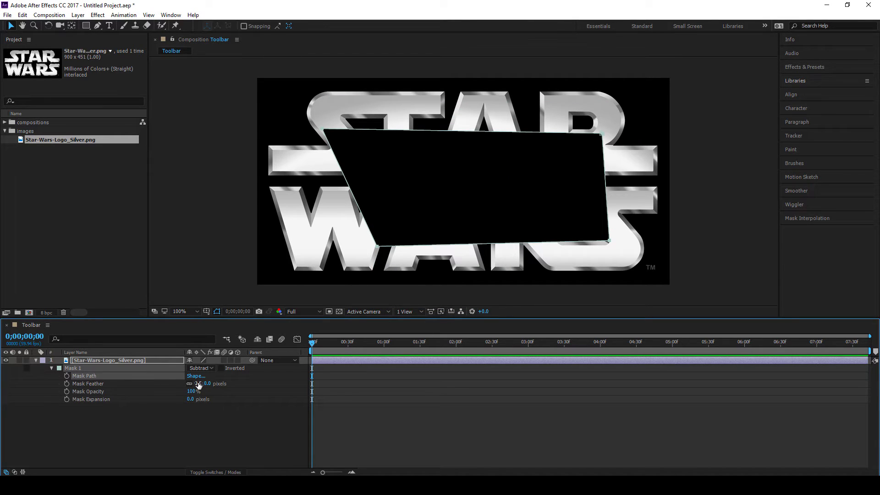
Set the mask's feather to 49 pixels and its expansion to 7 pixels, keeping its opacity at 100%
left_click_drag(198, 387, 241, 382)
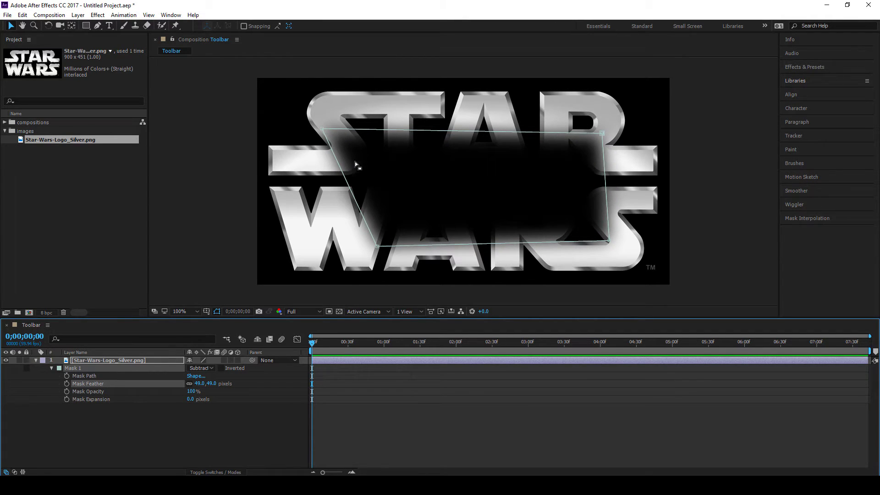
left_click_drag(193, 391, 238, 386)
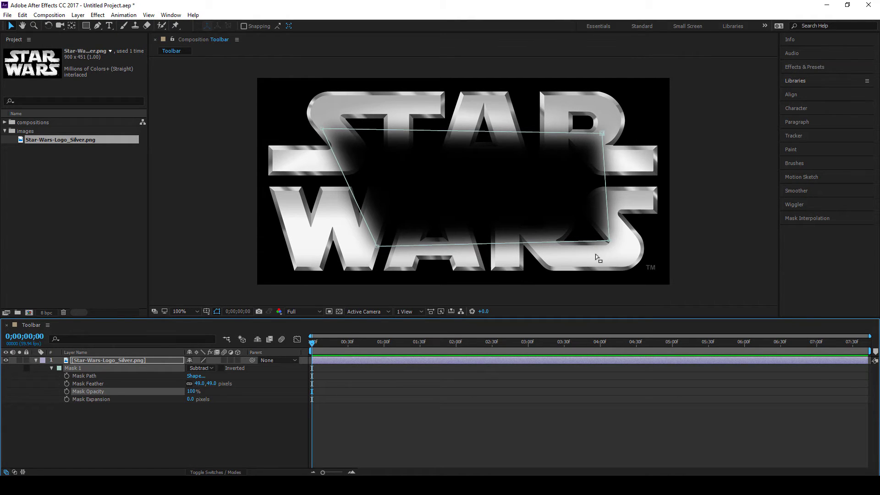
mouse_move(190, 400)
left_mouse_down()
mouse_move(233, 400)
mouse_move(169, 399)
mouse_move(224, 399)
mouse_move(177, 399)
mouse_move(203, 399)
mouse_move(190, 399)
left_mouse_up()
left_click(90, 419)
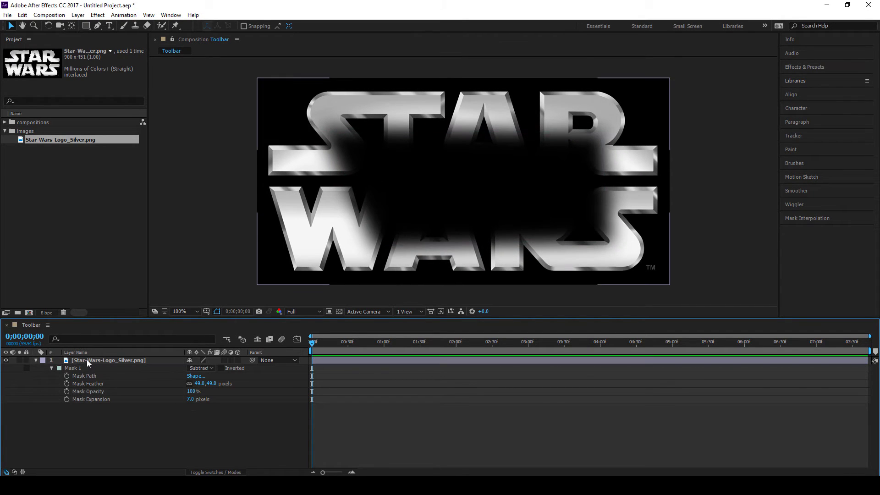
Delete Mask 1 from the Star Wars logo layer
left_click(75, 362)
left_click(73, 368)
key("Delete")
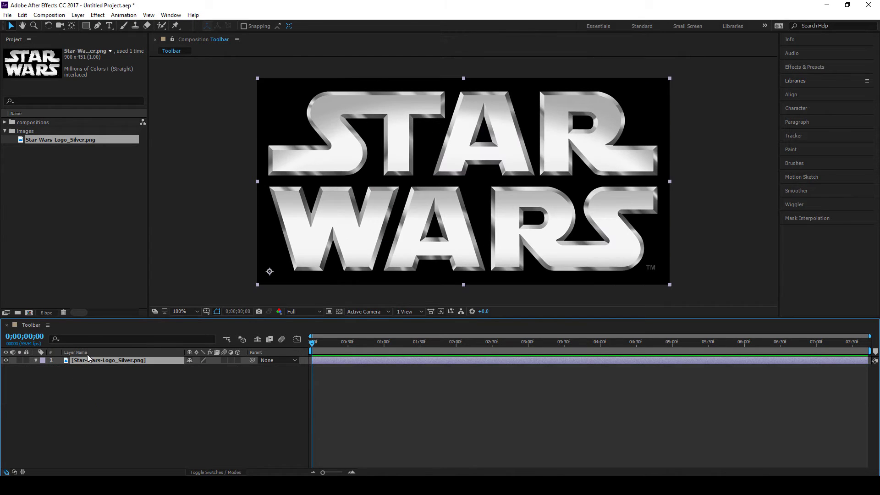
left_click(86, 29)
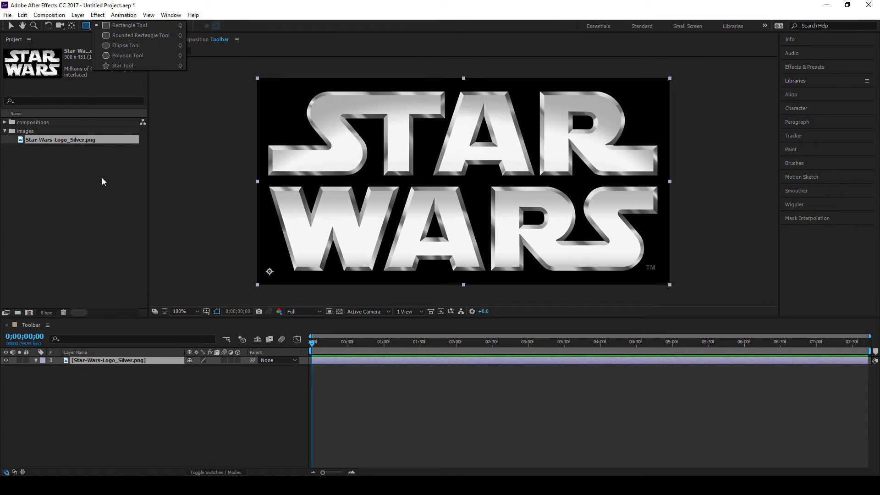
left_click(61, 240)
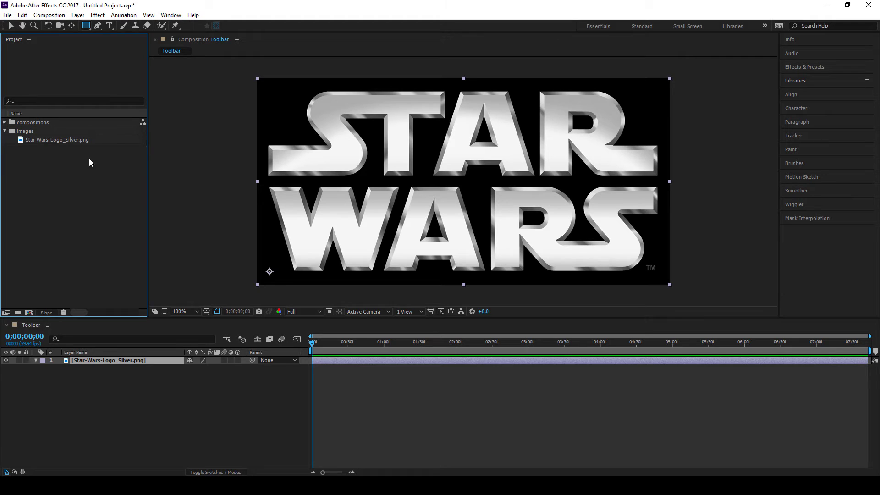
With no layer selected, draw a closed freeform Pen tool shape with blue fill and 11 px white stroke over the logo
left_click(94, 411)
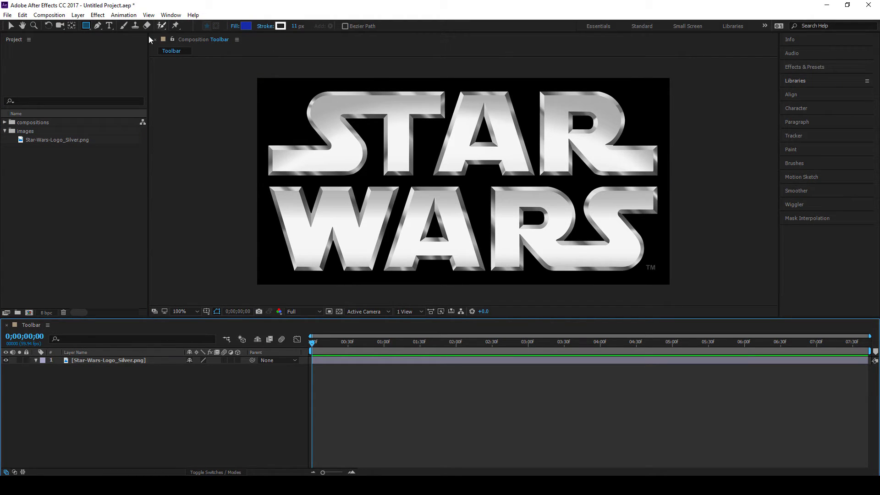
left_click(98, 25)
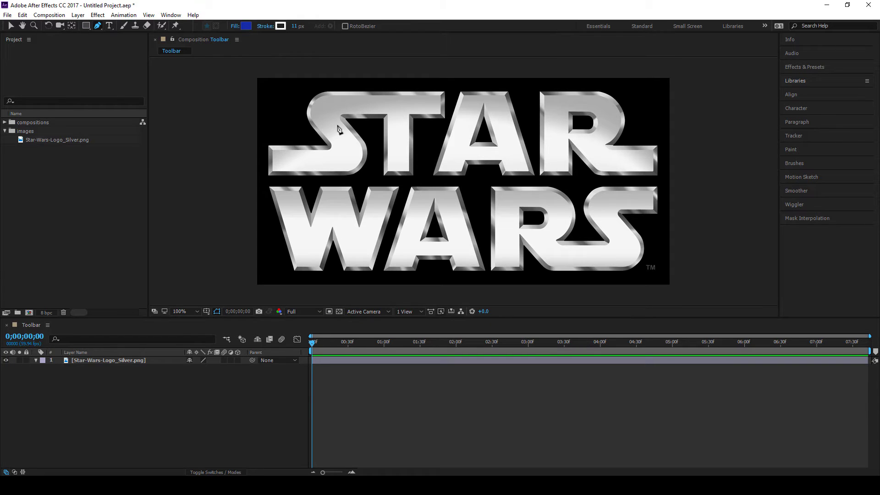
left_click_drag(347, 121, 337, 147)
left_click_drag(359, 183, 487, 205)
left_click_drag(498, 237, 591, 228)
left_click_drag(613, 193, 629, 176)
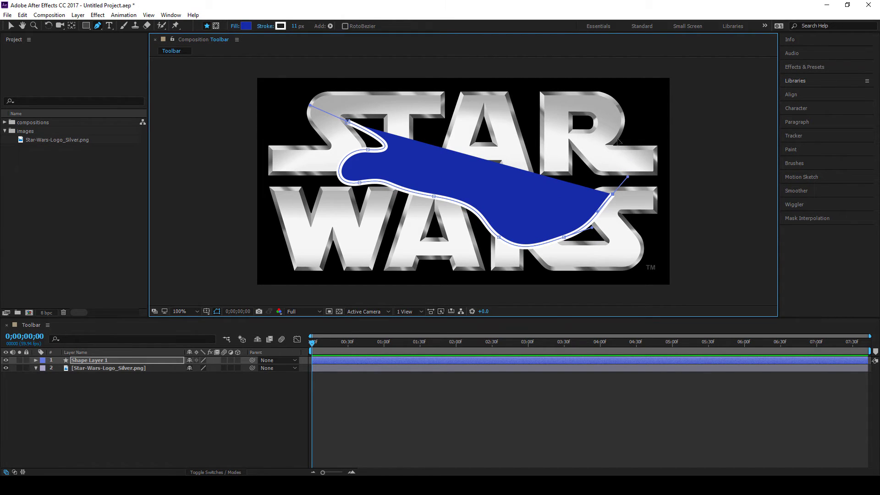
left_click_drag(618, 141, 384, 74)
left_click_drag(349, 86, 340, 123)
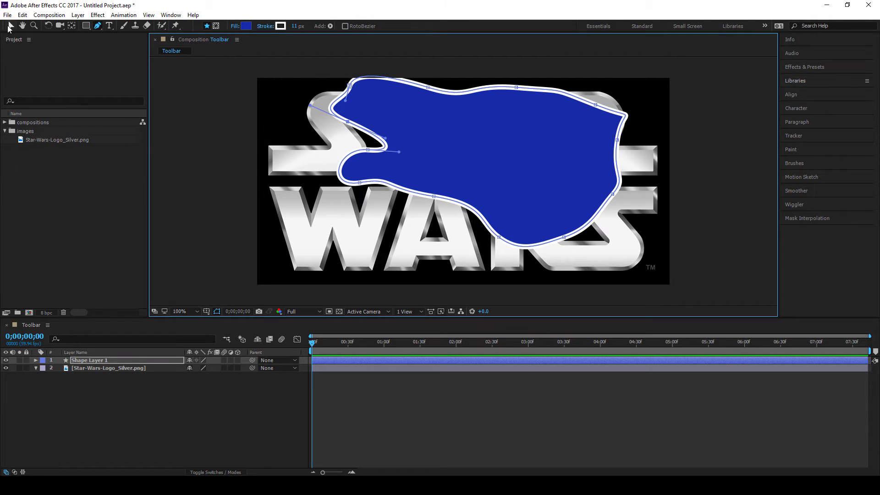
Reshape the blue shape's outline by moving several anchor points along its lower, upper and left edges
left_click(9, 27)
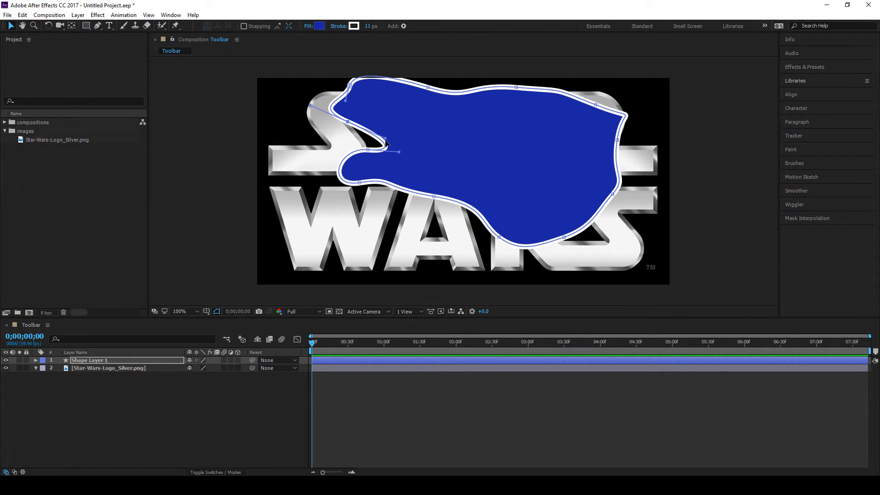
left_click_drag(368, 150, 353, 149)
left_click_drag(359, 183, 338, 200)
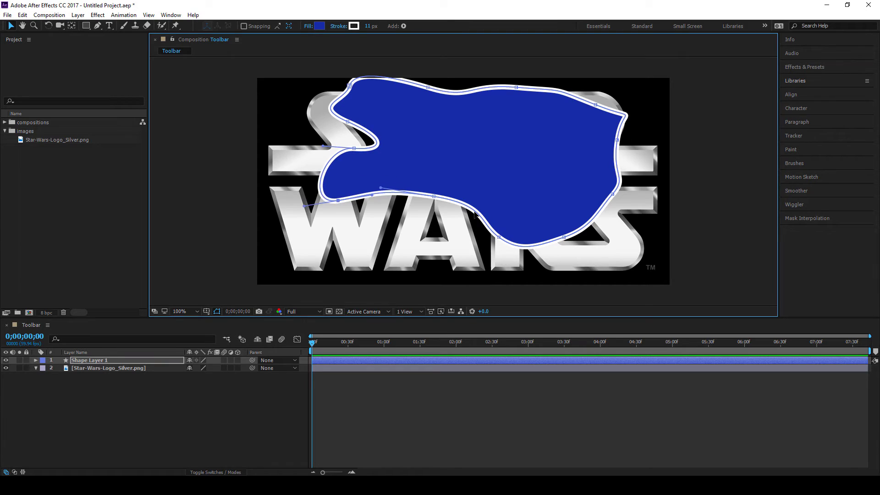
left_click_drag(432, 197, 416, 211)
left_click_drag(498, 238, 502, 249)
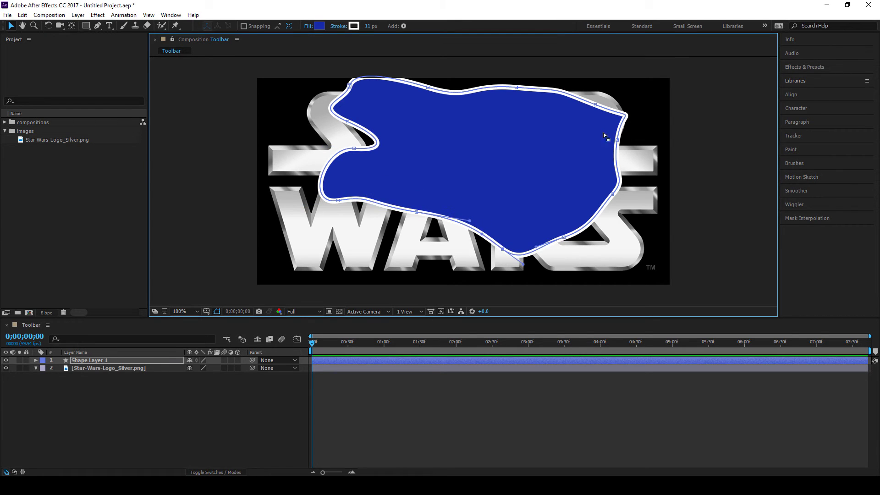
left_click_drag(516, 88, 524, 104)
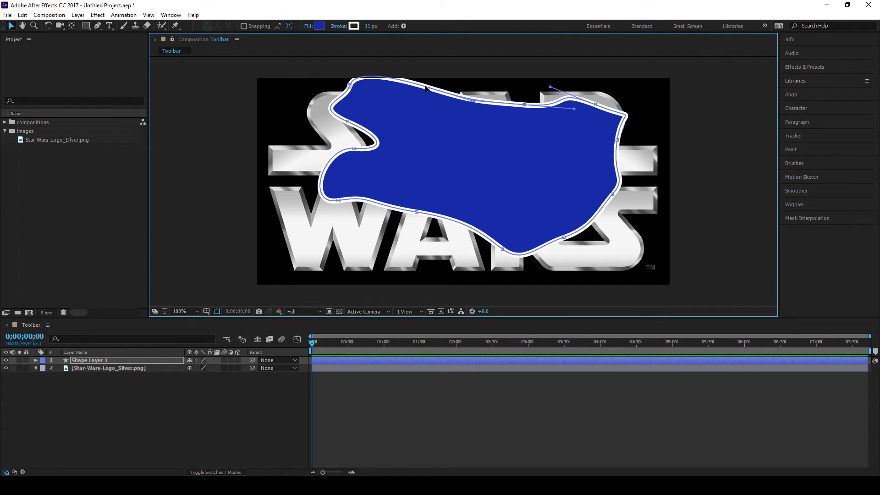
left_click_drag(427, 87, 439, 103)
left_click_drag(349, 85, 333, 127)
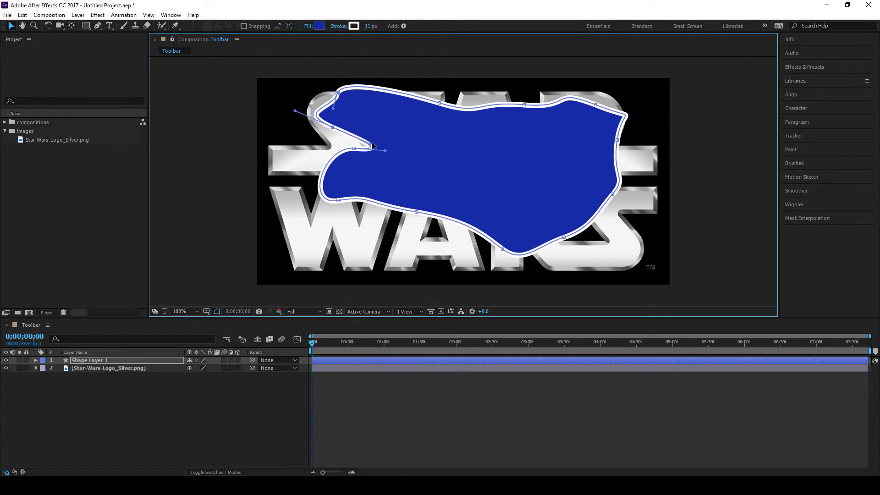
Change the shape's fill to a pale lavender blue and set its stroke width to 7 px
left_click(320, 26)
left_click(88, 175)
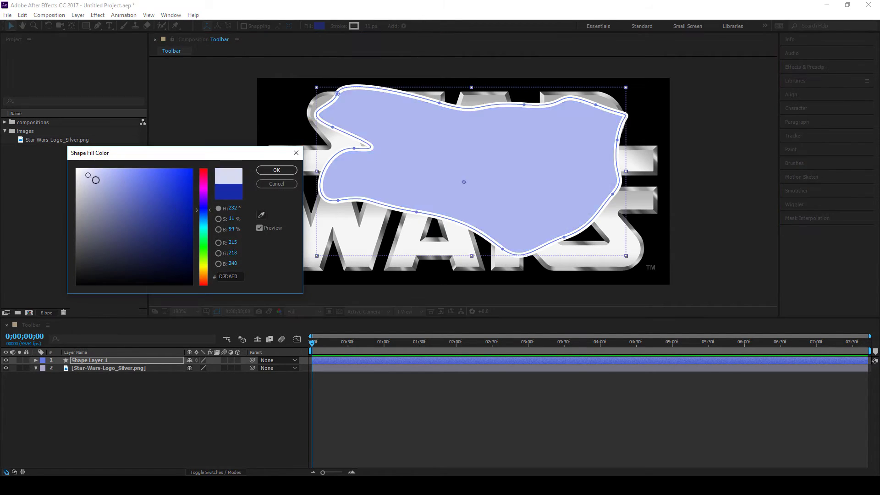
left_click_drag(96, 180, 100, 181)
left_click(277, 171)
mouse_move(369, 28)
left_mouse_down()
mouse_move(359, 26)
mouse_move(367, 28)
left_mouse_up()
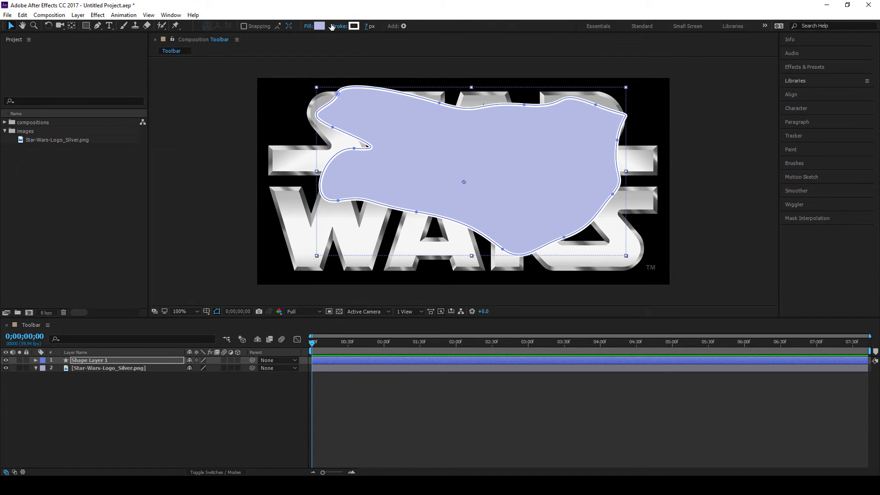
Set the shape's fill type to None so only its stroke is drawn, and reselect the shape
left_click(307, 26)
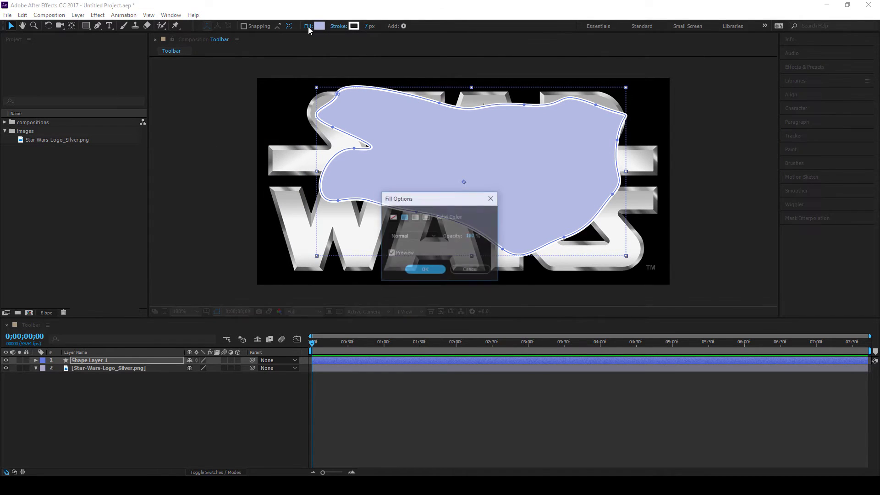
left_click(392, 218)
left_click(424, 270)
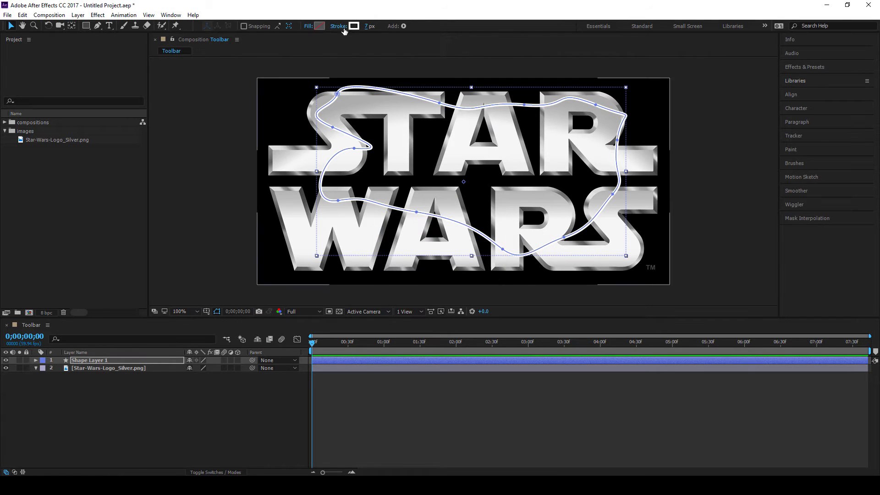
left_click(199, 129)
left_click(435, 102)
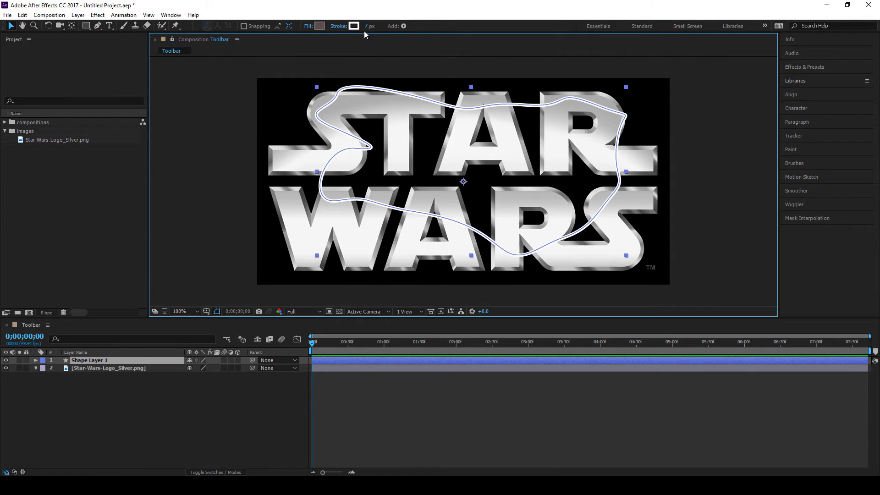
Change the shape's stroke color to red, DA0C0C
left_click(354, 26)
left_click(186, 179)
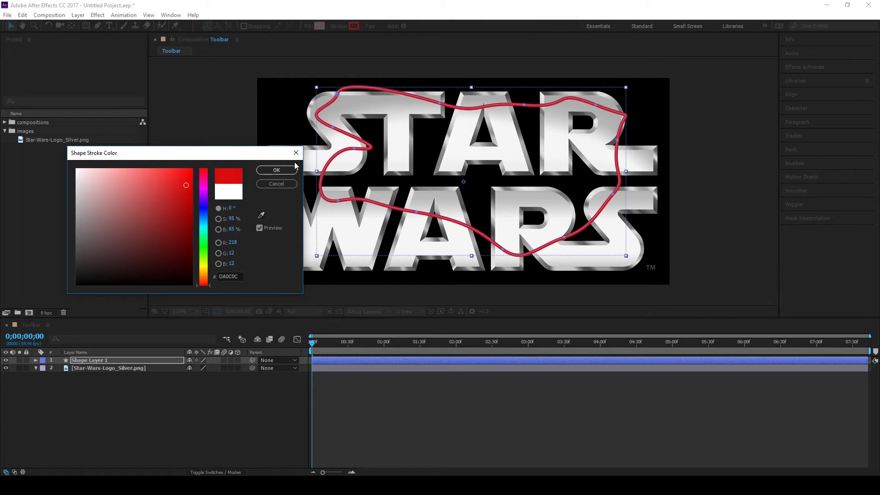
left_click(277, 169)
Move the red outlined shape slightly down and to the left and scale it down over the middle of the logo
left_click(91, 358)
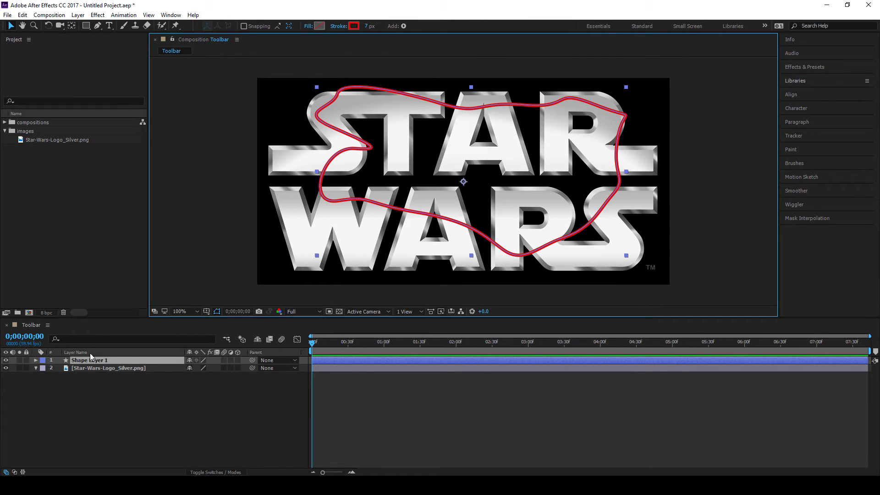
mouse_move(495, 126)
left_mouse_down()
mouse_move(501, 147)
mouse_move(484, 136)
left_mouse_up()
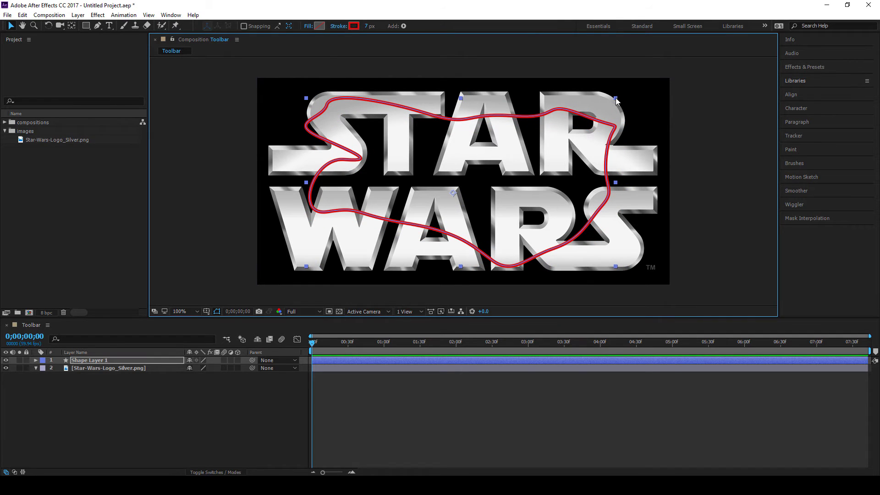
left_click_drag(617, 100, 570, 127)
left_click_drag(485, 188, 472, 170)
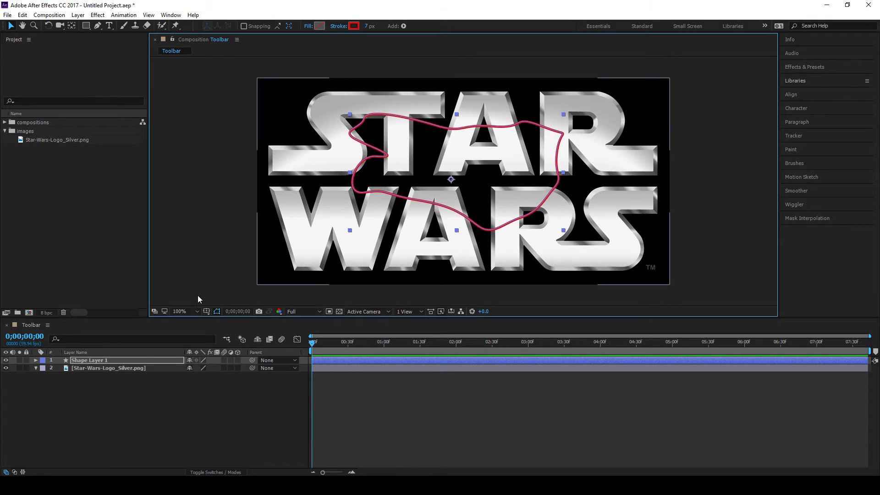
Delete Shape Layer 1 from the composition
left_click(90, 360)
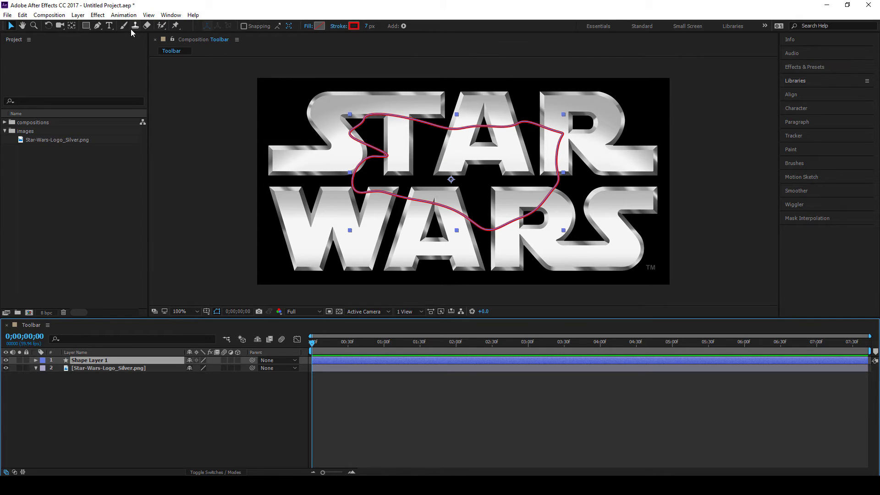
key("Delete")
Draw a closed freeform mask with the Pen tool on the Star Wars logo layer, around the logo's left and central letters
left_click(103, 364)
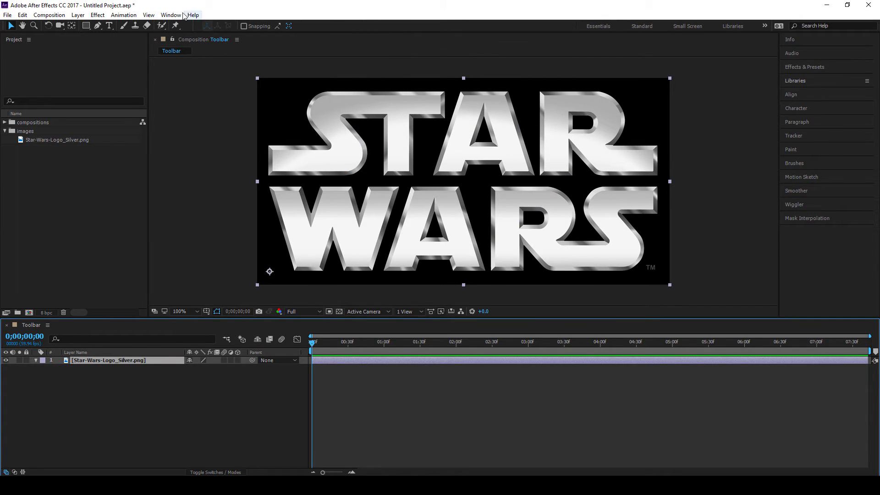
left_click(98, 27)
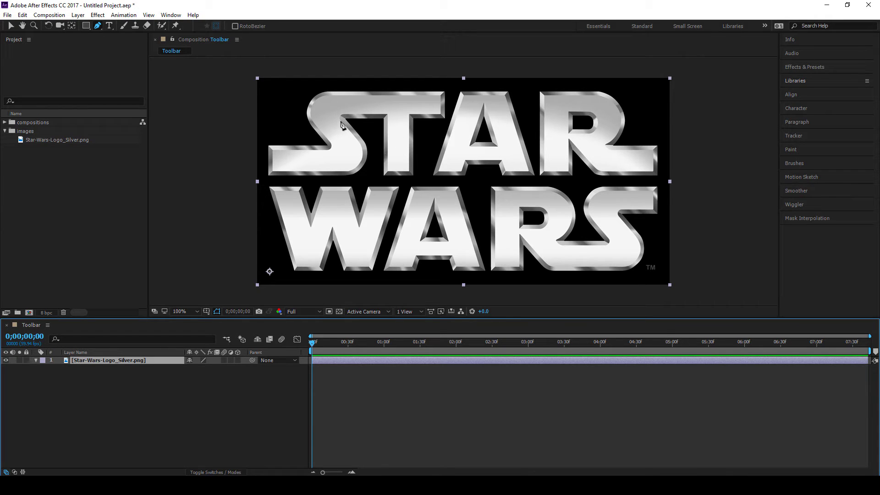
left_click_drag(340, 121, 333, 143)
left_click_drag(319, 155, 359, 233)
left_click_drag(372, 248, 395, 246)
left_click_drag(427, 231, 474, 132)
left_click_drag(451, 105, 439, 112)
left_click_drag(398, 126, 332, 142)
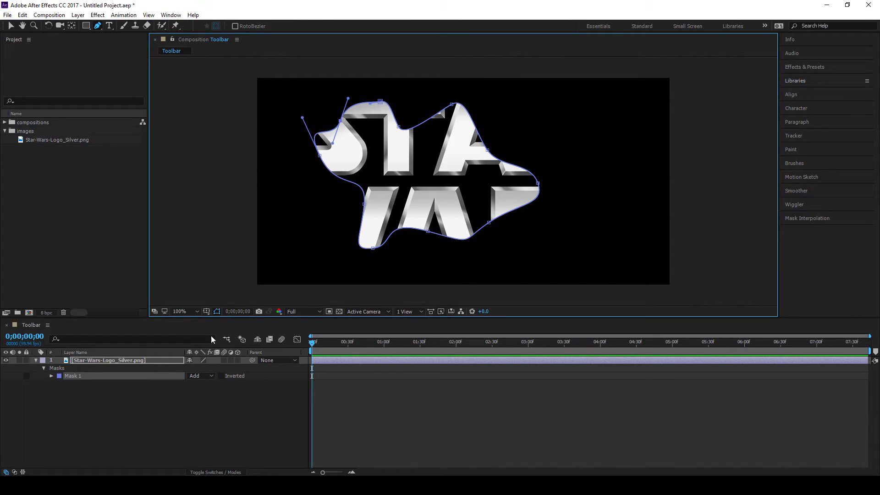
Try the Subtract mode on Mask 1 and set it back to Add
left_click(200, 376)
left_click(212, 406)
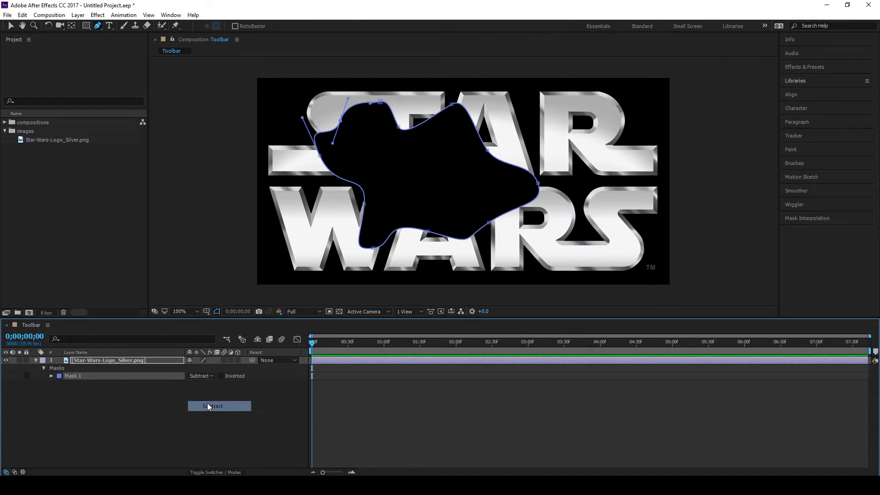
left_click(200, 376)
left_click(207, 395)
Reveal Mask 1's path, feather, opacity and expansion properties and increase its feather
left_click(91, 361)
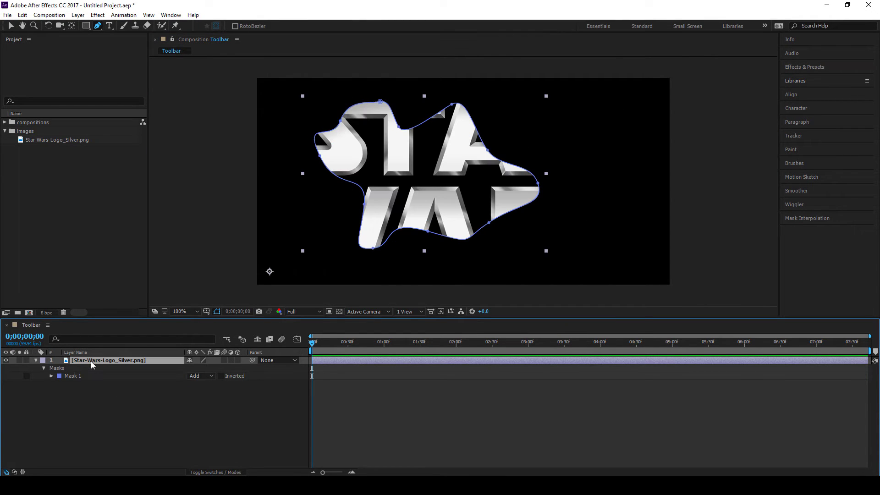
key("m")
key("m")
key("m")
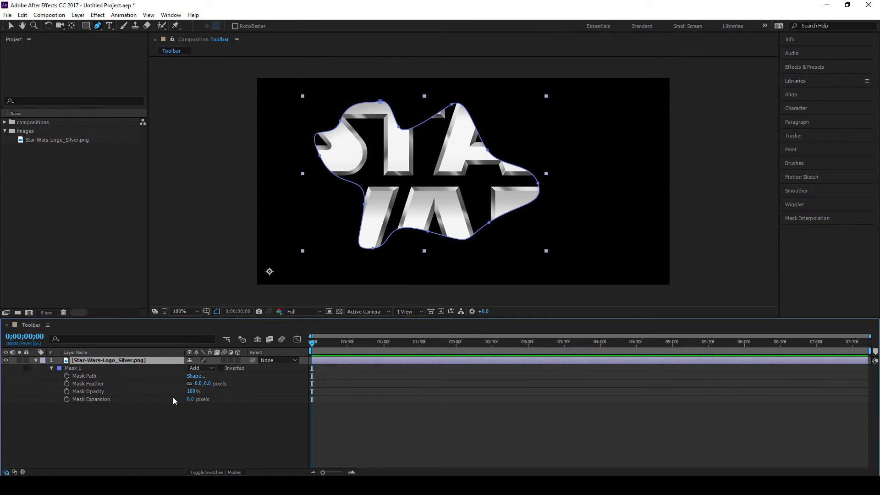
mouse_move(198, 383)
left_mouse_down()
mouse_move(231, 384)
mouse_move(157, 393)
mouse_move(179, 393)
mouse_move(173, 405)
mouse_move(216, 399)
mouse_move(200, 399)
mouse_move(221, 383)
mouse_move(209, 383)
mouse_move(213, 390)
left_mouse_up()
Delete the freeform Mask 1 from the Star Wars logo layer
left_click(180, 439)
left_click(77, 370)
key("Delete")
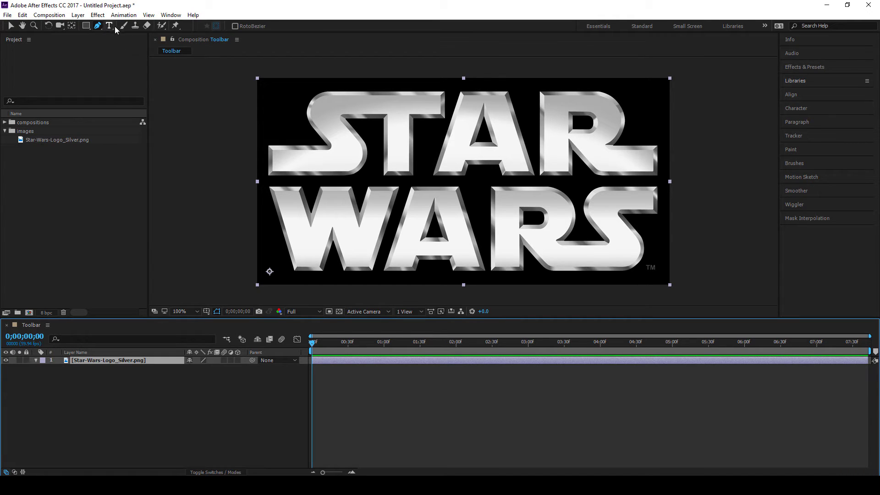
Reveal the Star Wars logo layer's Opacity property and try lowering its value
left_click(110, 388)
left_click(99, 361)
left_click(104, 403)
left_click(97, 361)
key("t")
left_click_drag(191, 368, 117, 365)
left_click(94, 361)
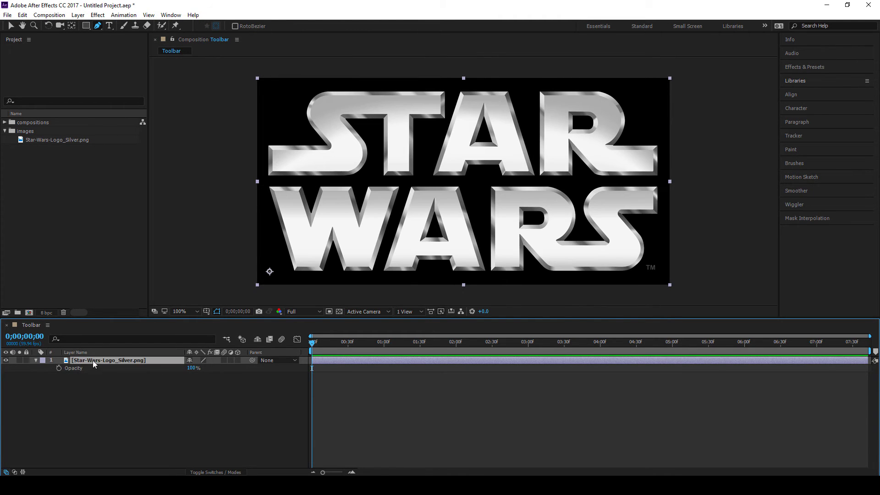
Hide the Star Wars logo layer and add a text layer reading "Hello Everyone!" with the Type tool
left_click(109, 26)
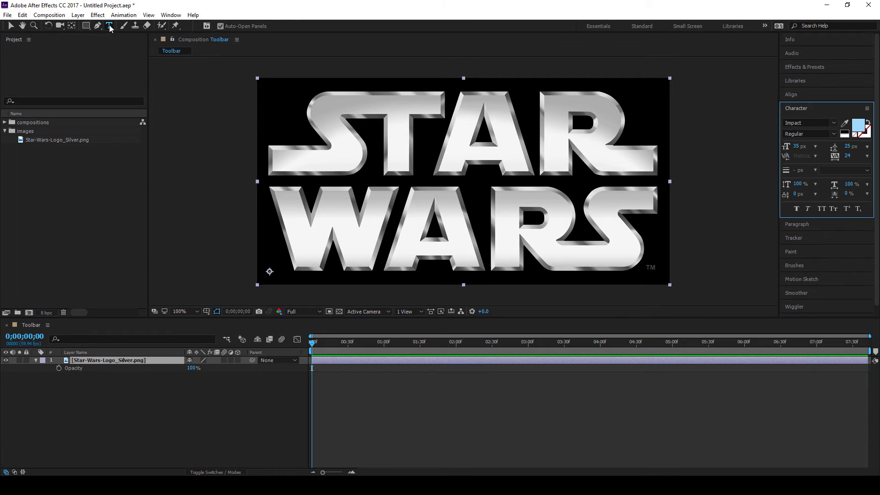
left_click(11, 26)
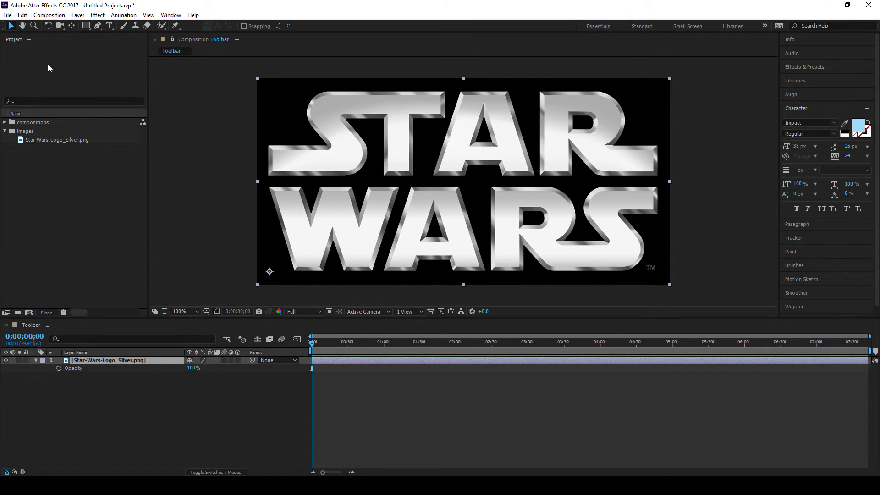
key("ctrl+t")
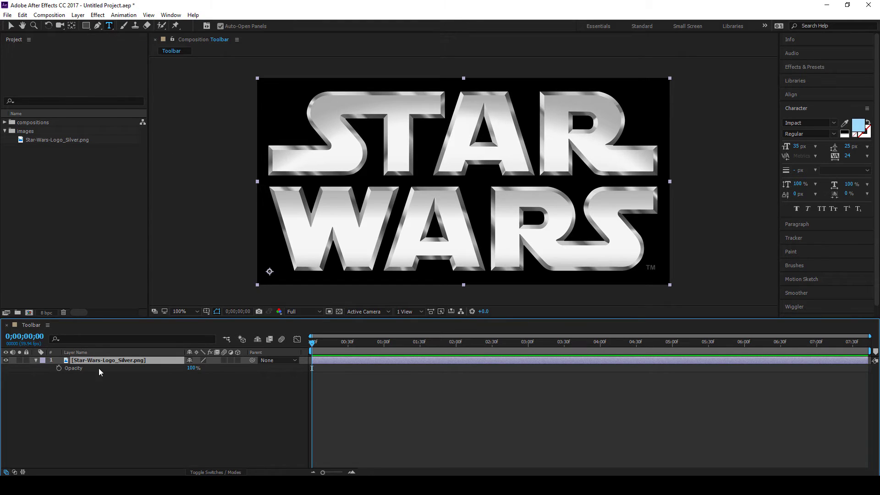
left_click(6, 360)
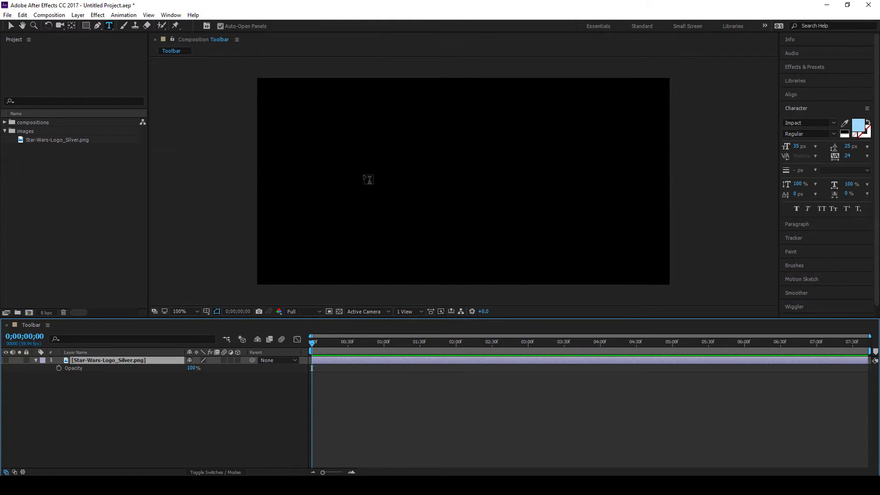
left_click(368, 181)
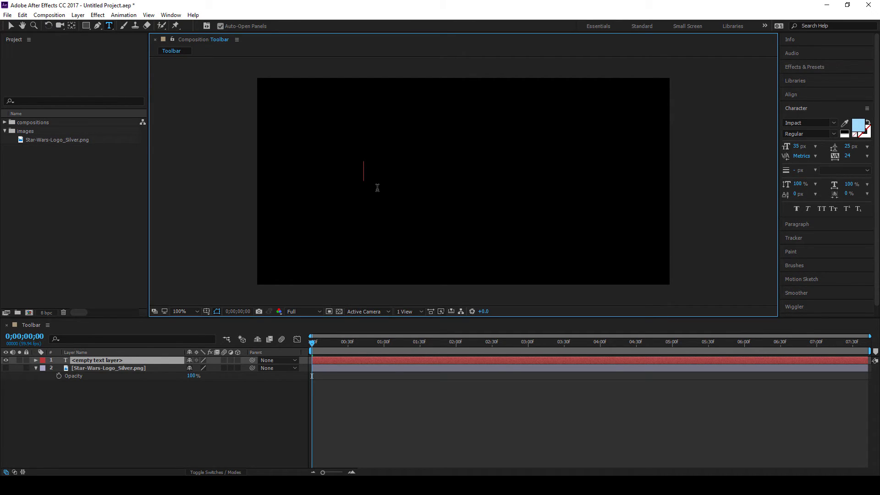
type("Hello E")
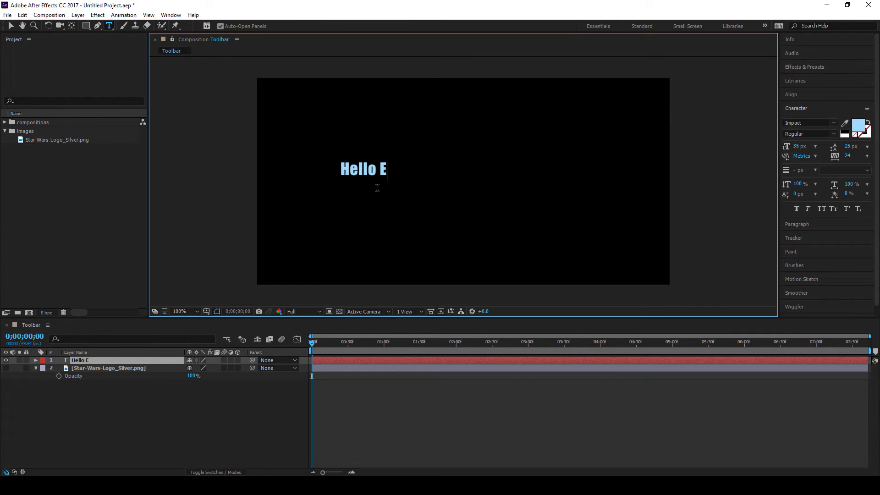
type("veryone!")
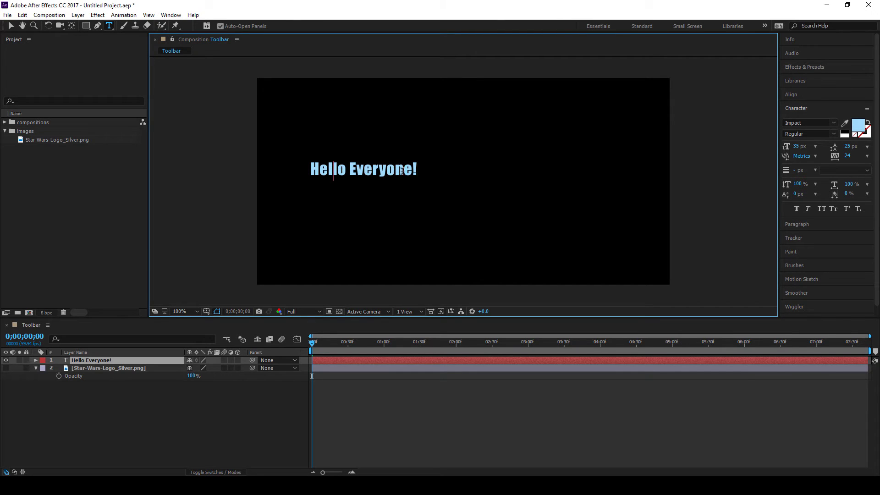
Move the "Hello Everyone!" text near the composition's centre and enlarge it with its corner handle
left_click_drag(332, 168, 408, 193)
left_click(11, 26)
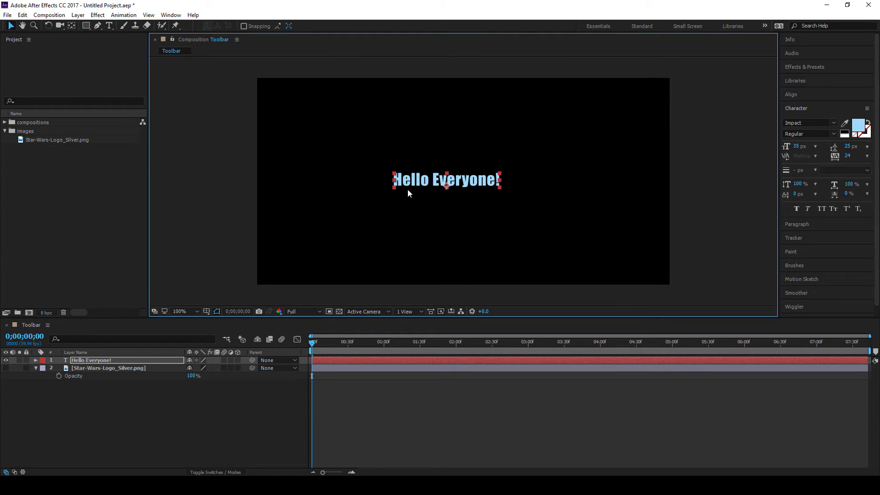
left_click_drag(500, 173, 524, 171)
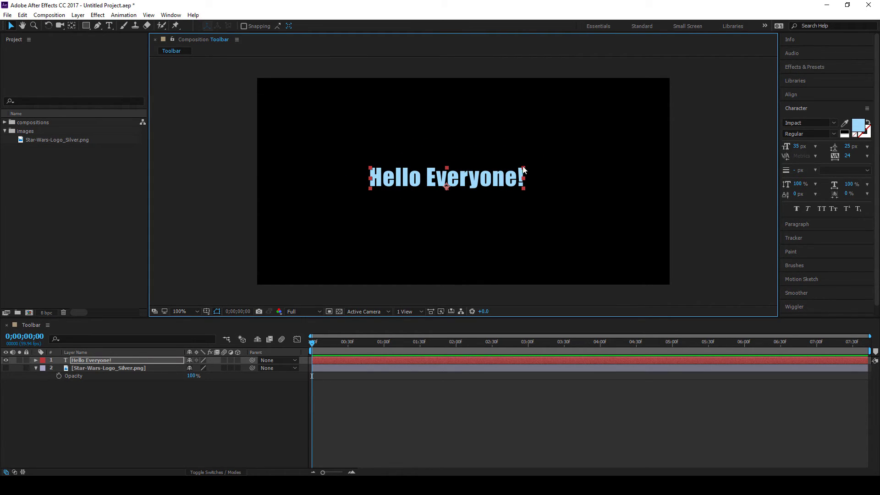
Try font sizes of 20 px and 100 px on the "Hello Everyone!" text and settle on 70 px
left_click(798, 147)
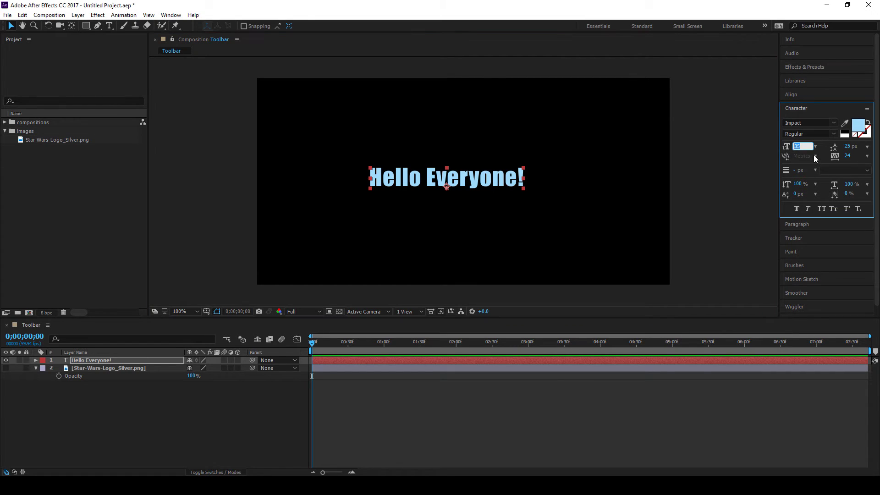
type("20")
key("Return")
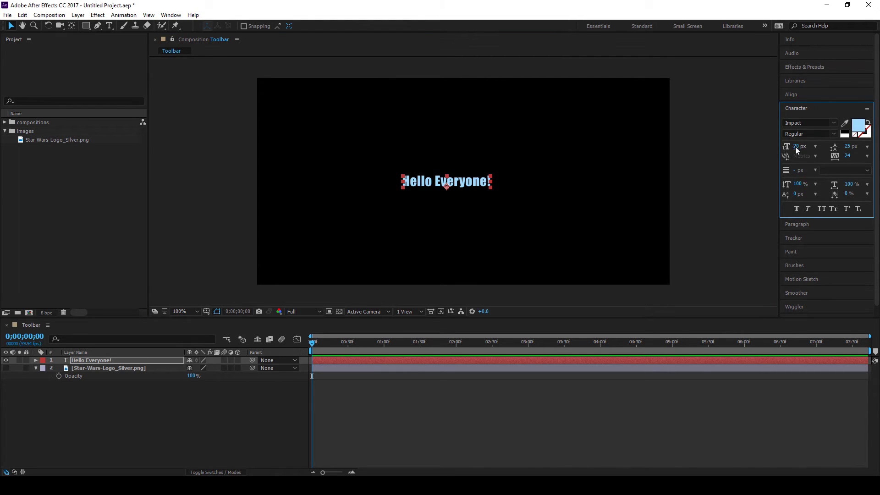
left_click(796, 147)
type("100")
key("Return")
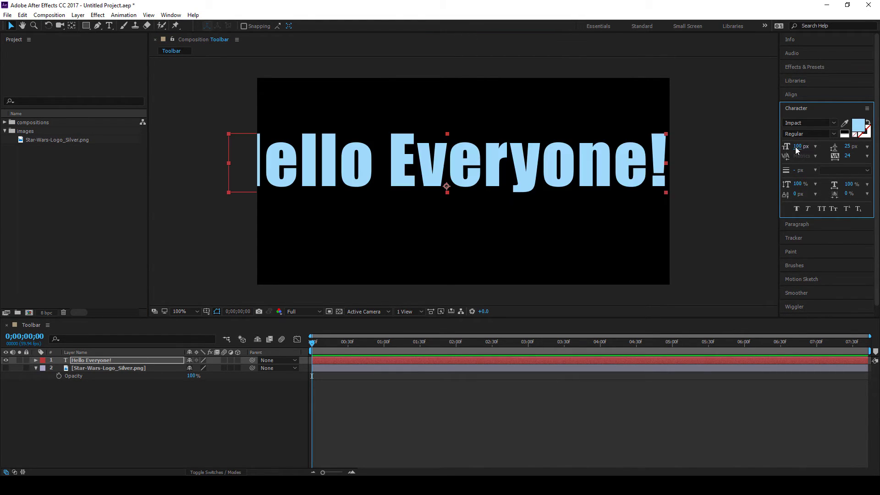
left_click_drag(798, 147, 581, 189)
Change the fill colour of the "Hello Everyone!" text to dark green
left_click(856, 126)
left_click_drag(205, 233, 205, 238)
left_click_drag(180, 241, 186, 247)
left_click(277, 170)
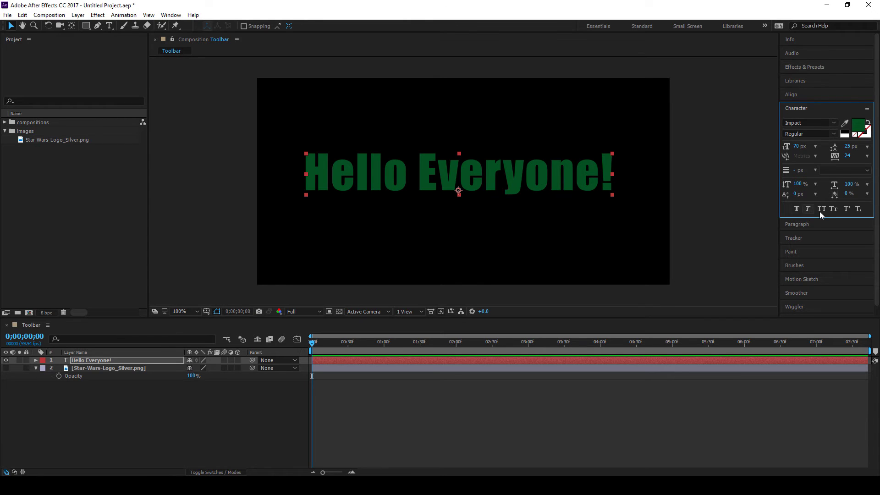
Toggle All Caps and Faux Bold on and off for the "Hello Everyone!" text and nudge it sideways
left_click(821, 209)
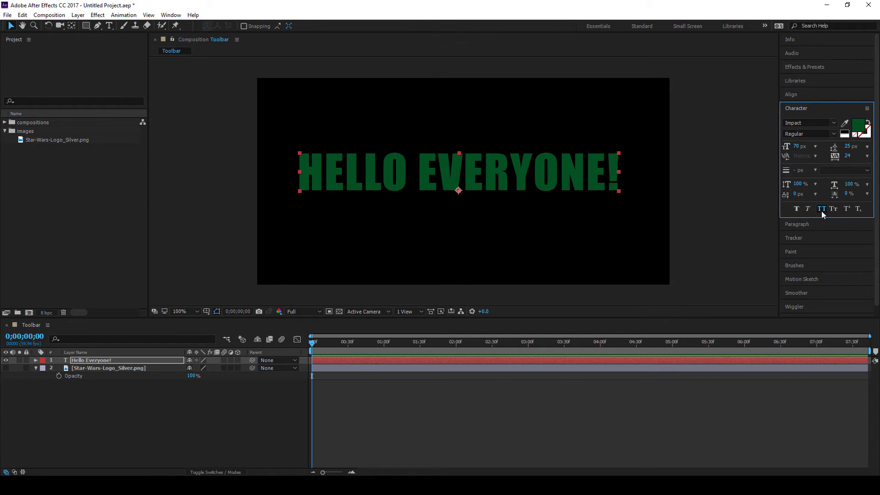
left_click(822, 210)
left_click(796, 210)
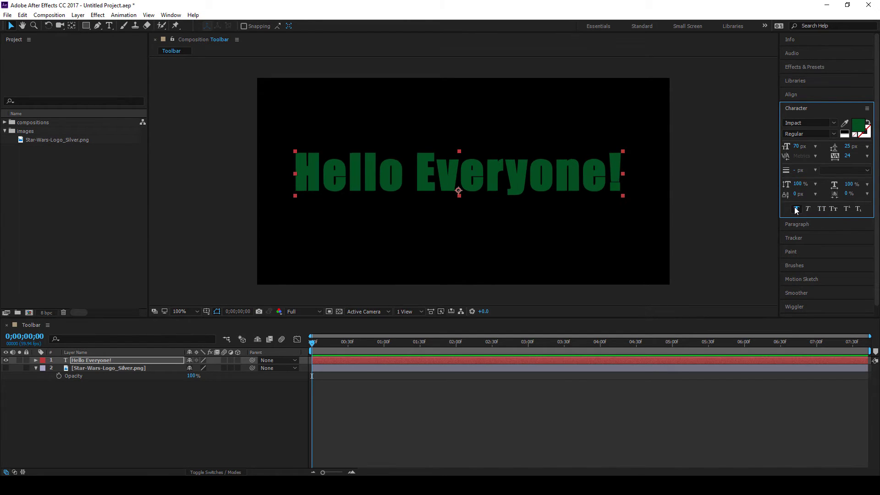
left_click(796, 210)
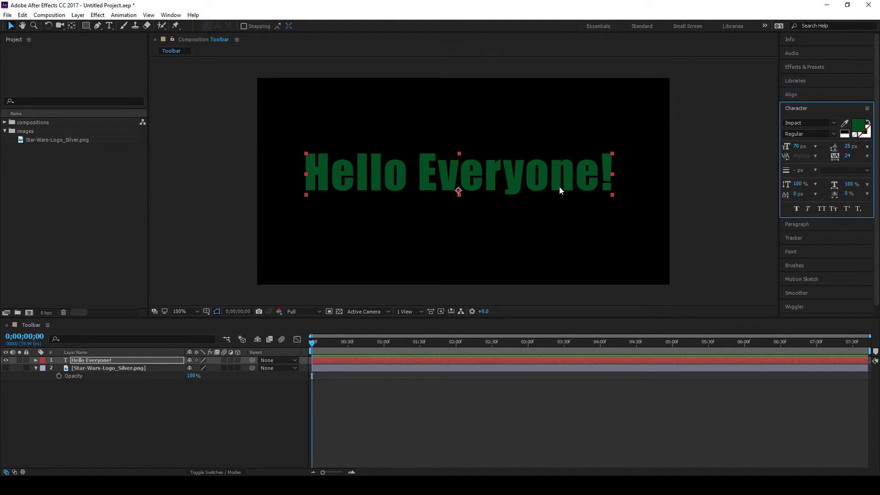
left_click_drag(513, 188, 524, 188)
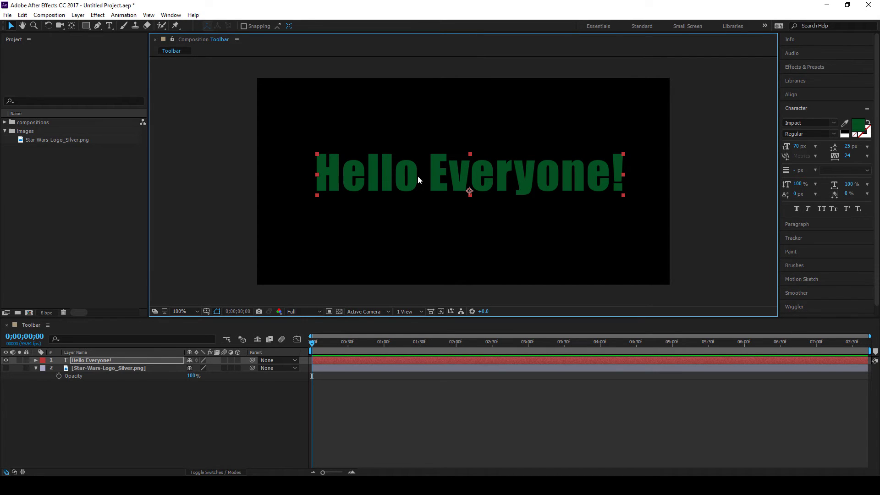
Delete the "Hello Everyone!" text layer and make the Star Wars logo layer visible again
left_click(86, 359)
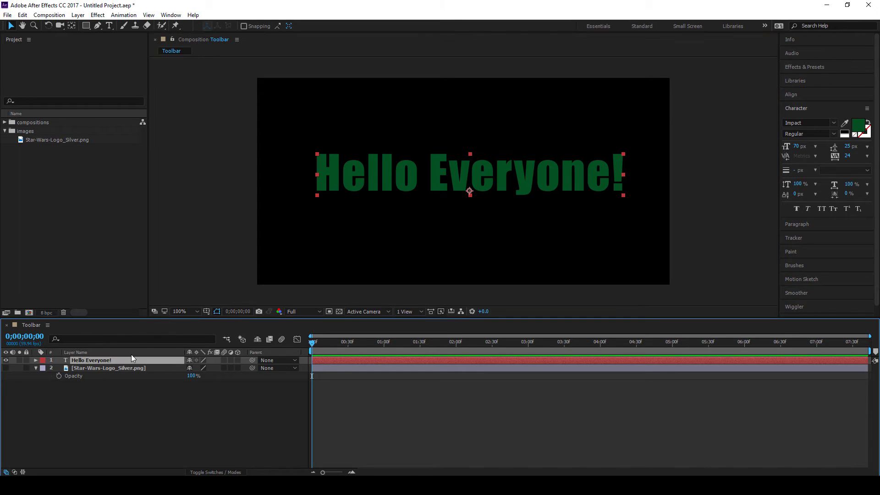
key("Delete")
left_click(121, 361)
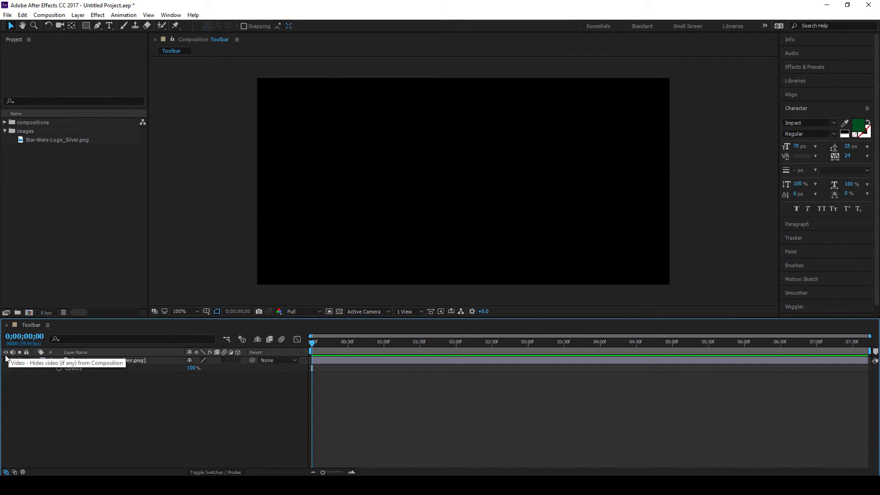
left_click(6, 360)
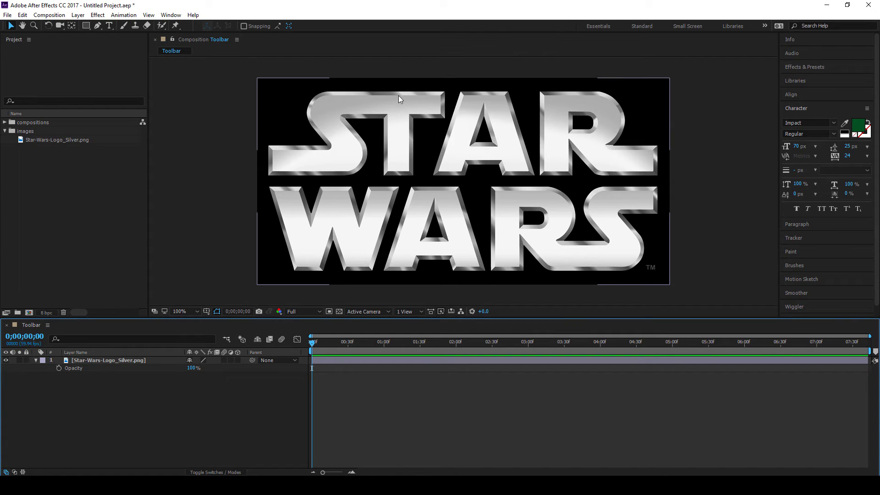
left_click(235, 81)
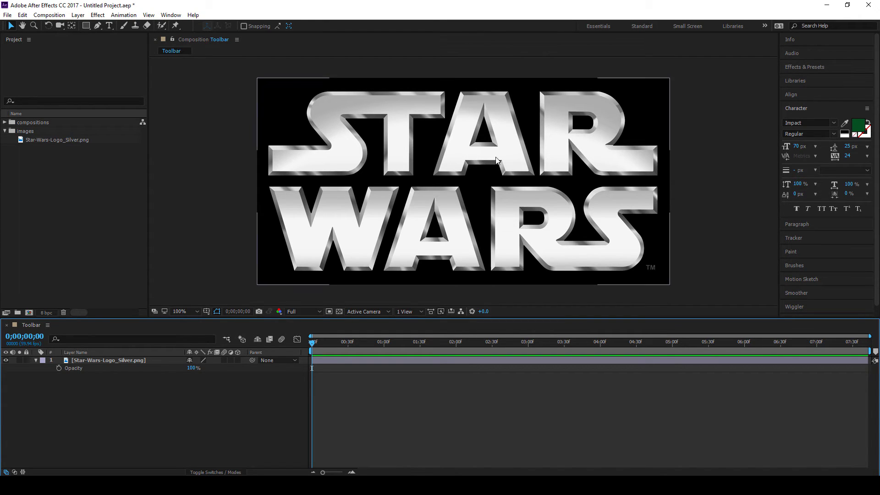
Try to paint on the Star Wars logo with the Brush tool directly in the composition view
left_click(123, 27)
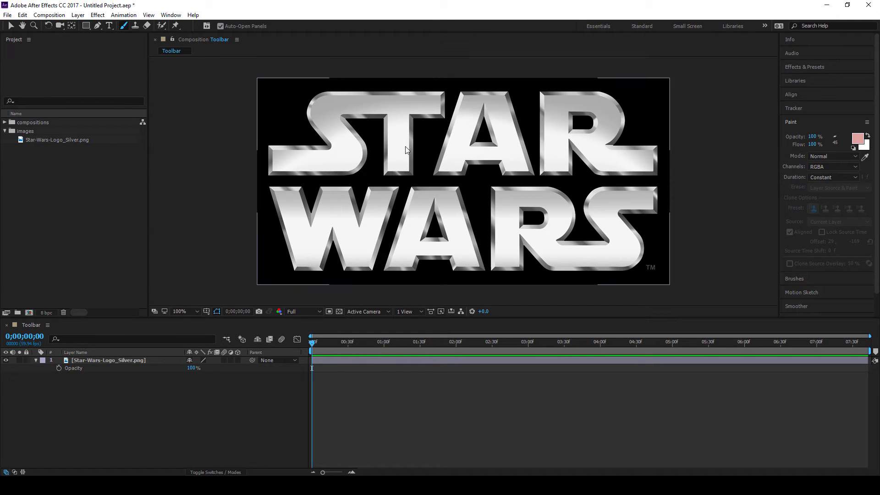
left_click_drag(532, 112, 409, 186)
key("ctrl+z")
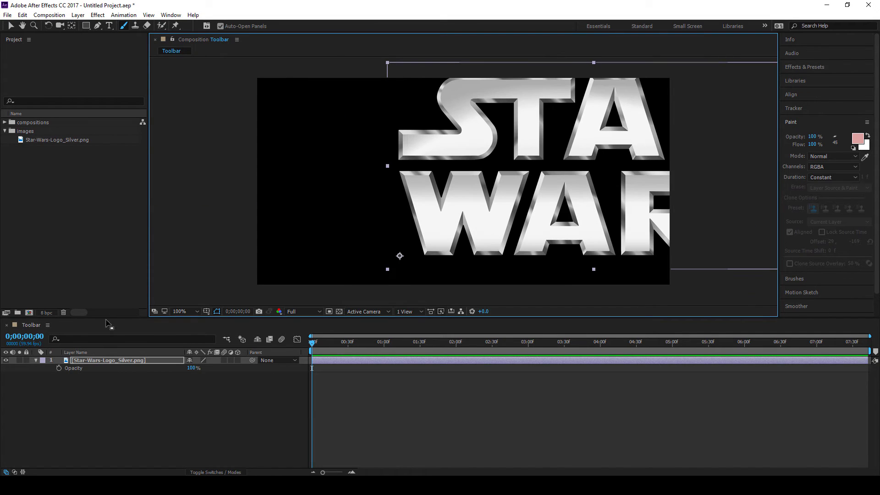
Reset the Star Wars logo layer's Transform properties and collapse the layer
left_click(35, 360)
left_click(36, 360)
left_click(193, 367)
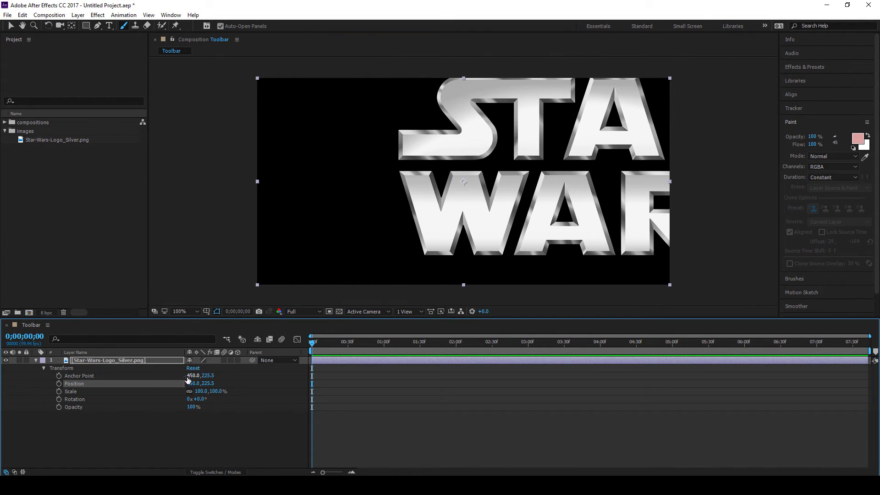
left_click(36, 360)
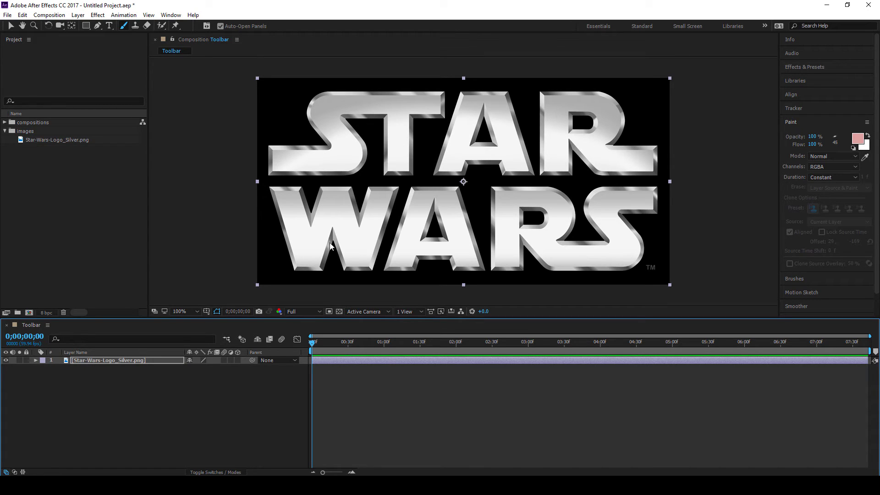
Open the Star Wars logo in its own layer view and paint a freehand pink scribble across the letters
double_click(400, 142)
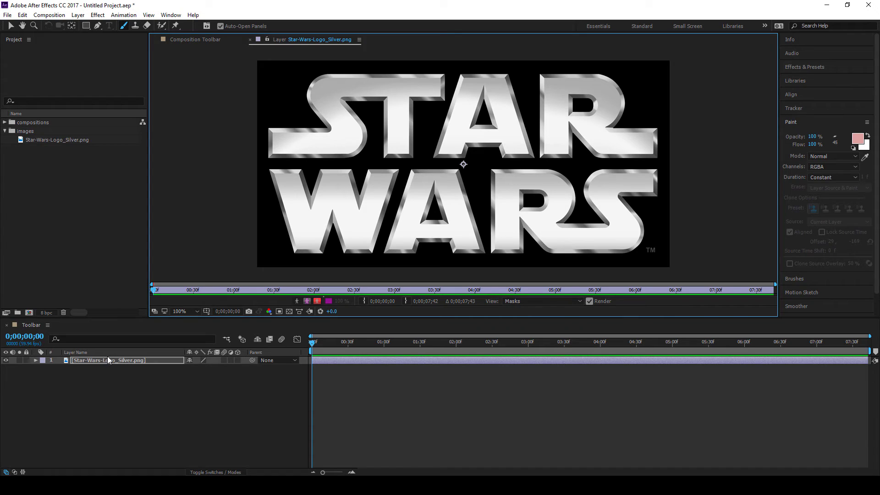
left_click(198, 41)
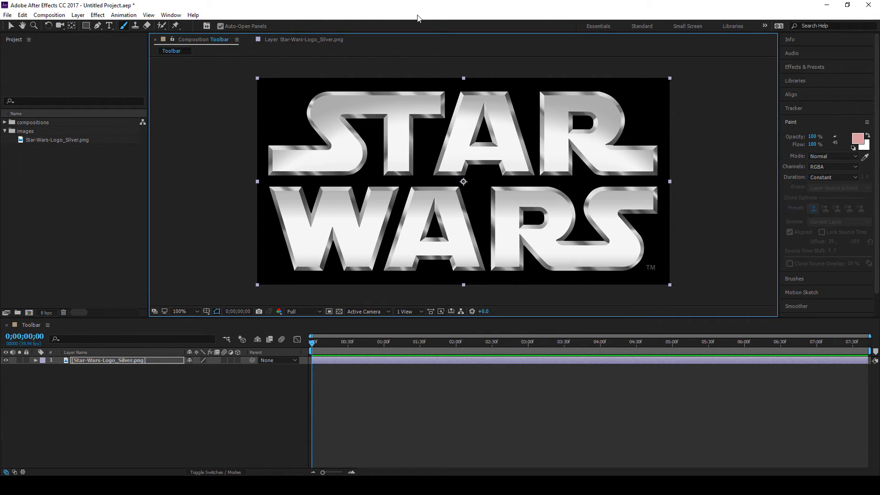
left_click(304, 41)
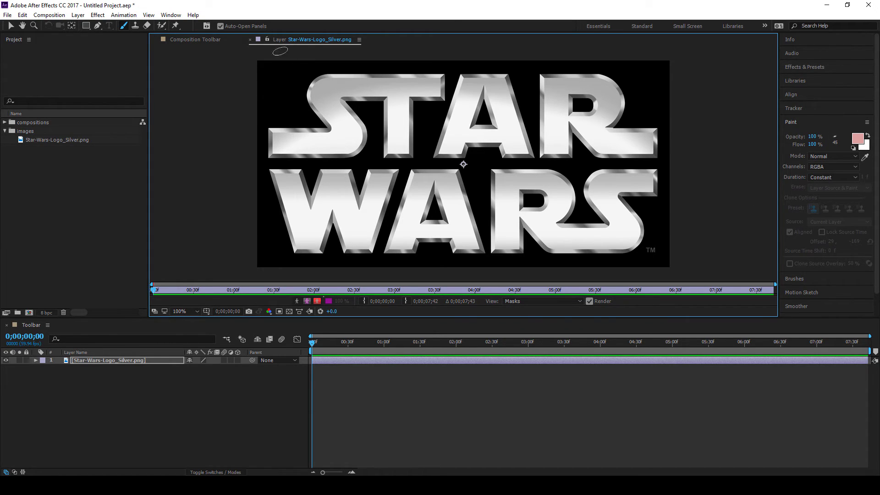
mouse_move(337, 113)
left_mouse_down()
mouse_move(487, 193)
mouse_move(403, 138)
mouse_move(477, 179)
mouse_move(561, 145)
mouse_move(369, 84)
left_mouse_up()
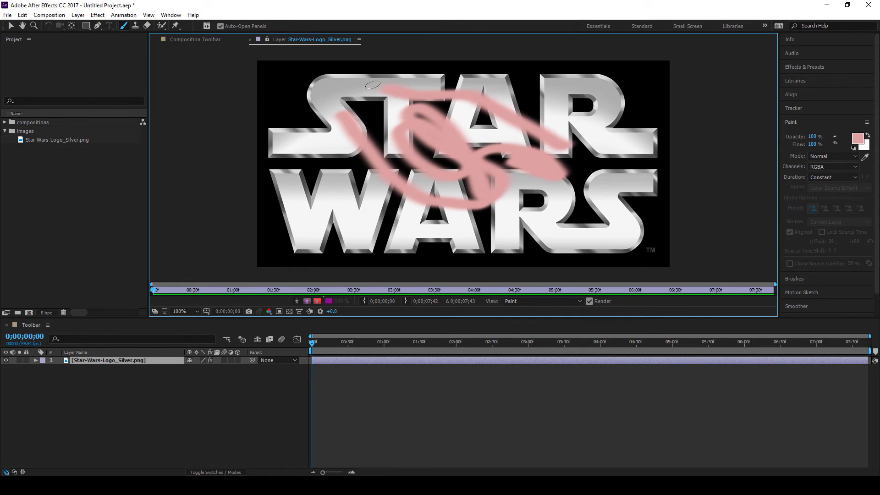
Set the brush foreground colour to blue 094D9A and paint a short stroke over the middle of the logo
left_click(857, 139)
left_click(203, 216)
left_click(185, 214)
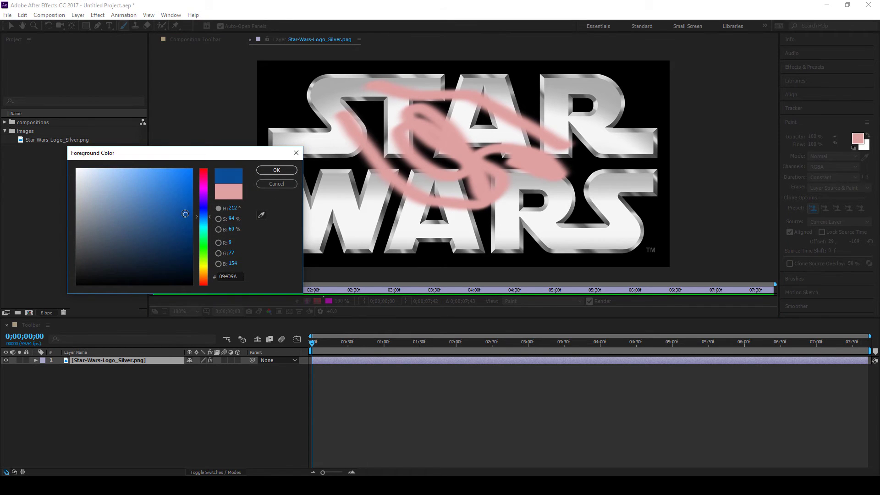
left_click(275, 170)
left_click_drag(401, 143, 433, 171)
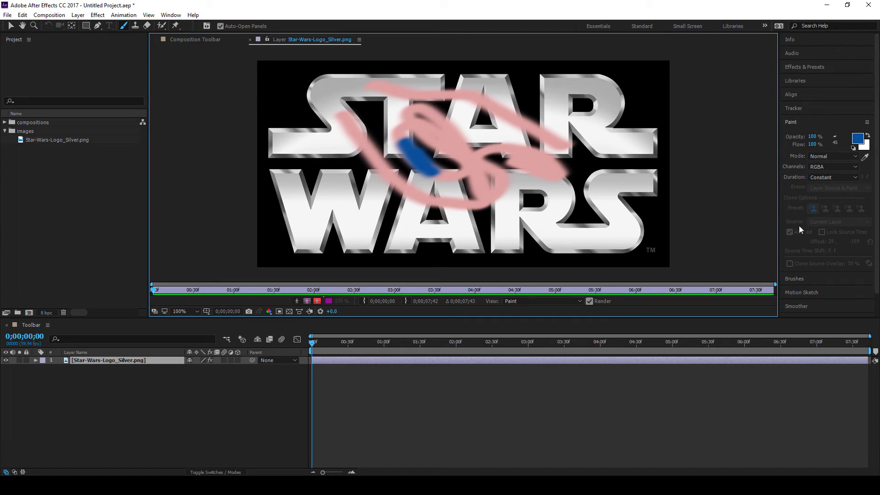
Choose the Hard Round 13 pixels brush and paint a small curl and short diagonal strokes on the logo's right half
left_click(799, 280)
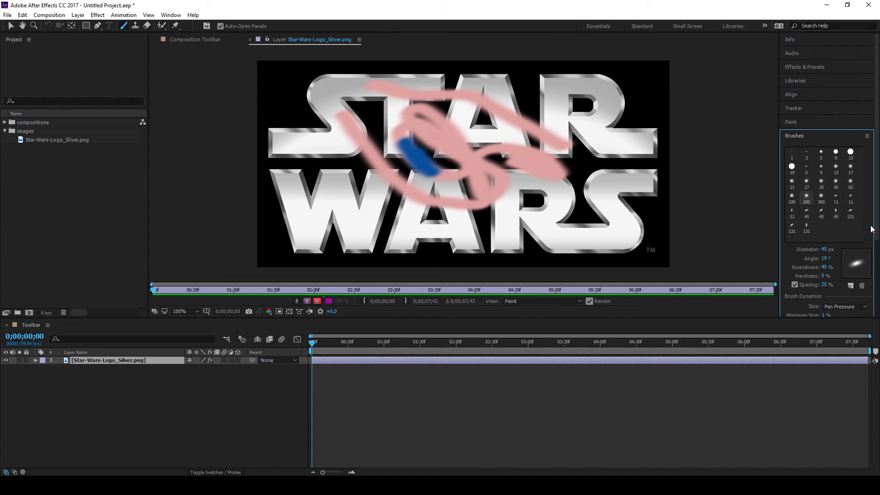
left_click(850, 152)
left_click_drag(630, 137, 604, 145)
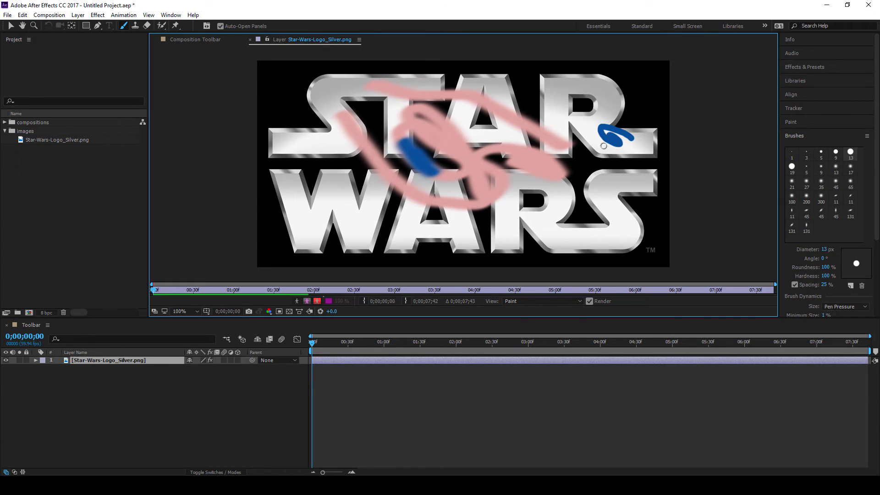
mouse_move(623, 212)
left_mouse_down()
mouse_move(552, 174)
mouse_move(499, 161)
left_mouse_up()
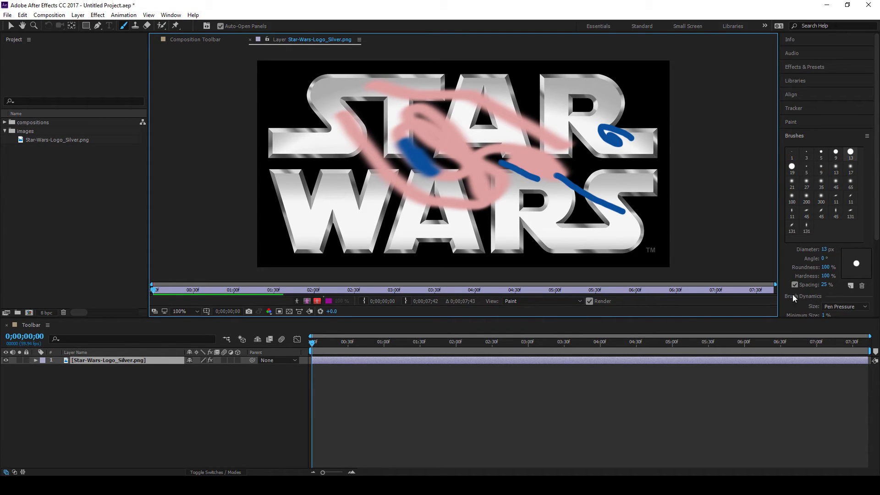
Paint a large open loop with 64% brush spacing and a wavy stroke with 1% spacing across the logo
left_click_drag(824, 285, 798, 267)
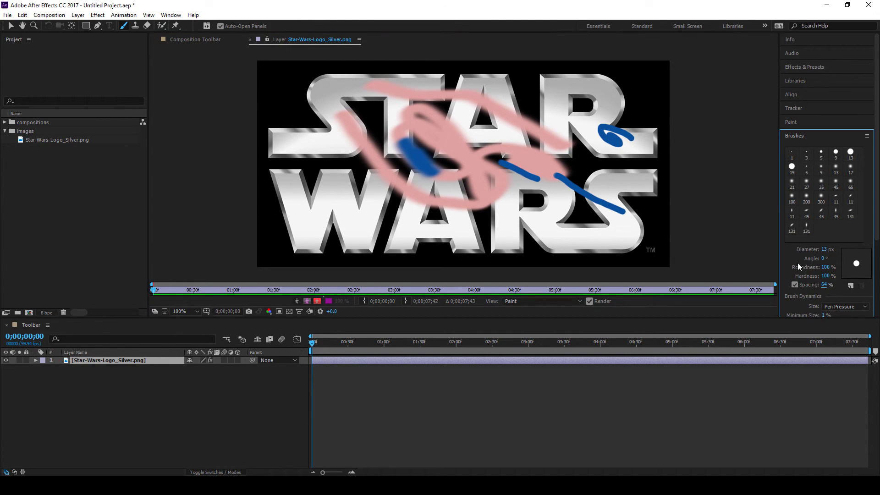
mouse_move(521, 101)
left_mouse_down()
mouse_move(441, 100)
mouse_move(353, 125)
mouse_move(344, 175)
mouse_move(405, 223)
mouse_move(482, 230)
mouse_move(558, 223)
mouse_move(620, 172)
left_mouse_up()
left_click_drag(824, 284, 814, 284)
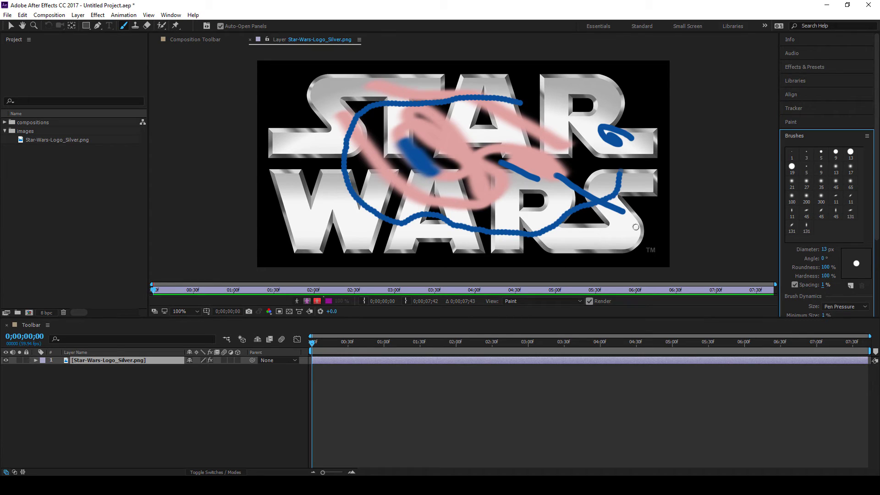
mouse_move(616, 218)
left_mouse_down()
mouse_move(394, 183)
mouse_move(443, 157)
left_mouse_up()
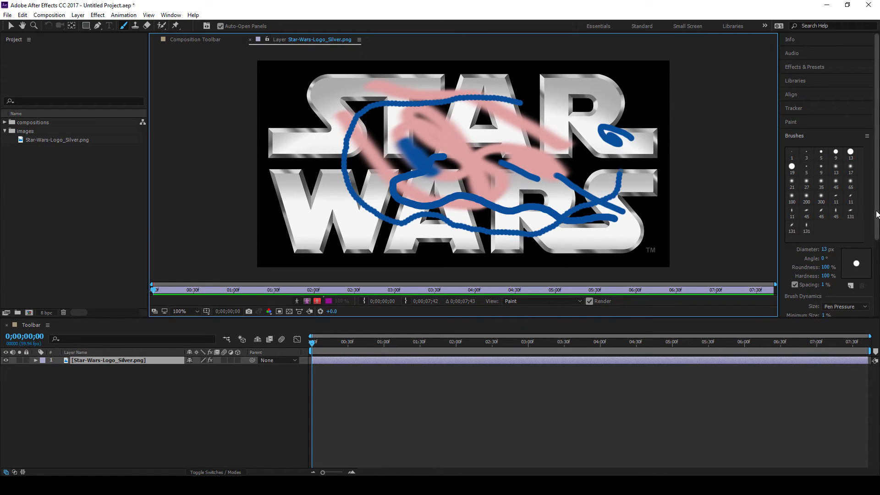
Set the brush dynamics Size to Pen Tilt and paint two strokes over the logo's left letters
left_click_drag(877, 210, 876, 268)
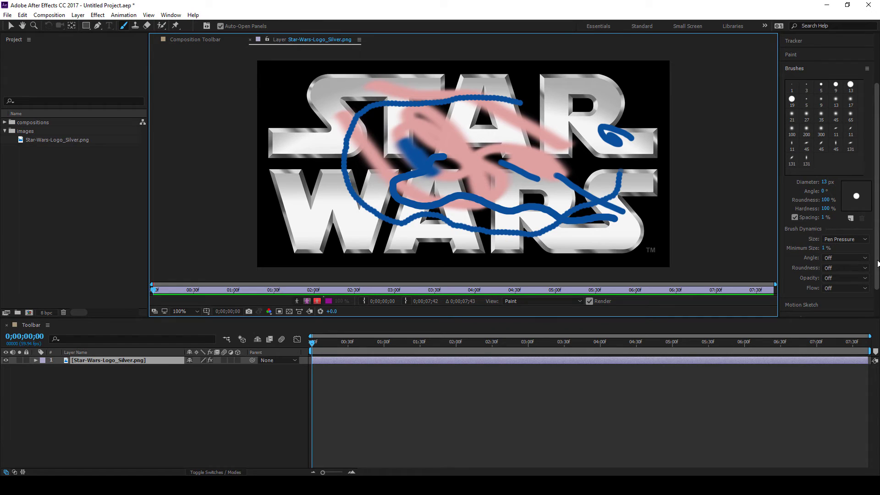
left_click(836, 239)
mouse_move(289, 135)
left_mouse_down()
mouse_move(298, 124)
mouse_move(329, 184)
mouse_move(373, 181)
left_mouse_up()
left_click_drag(324, 241, 406, 250)
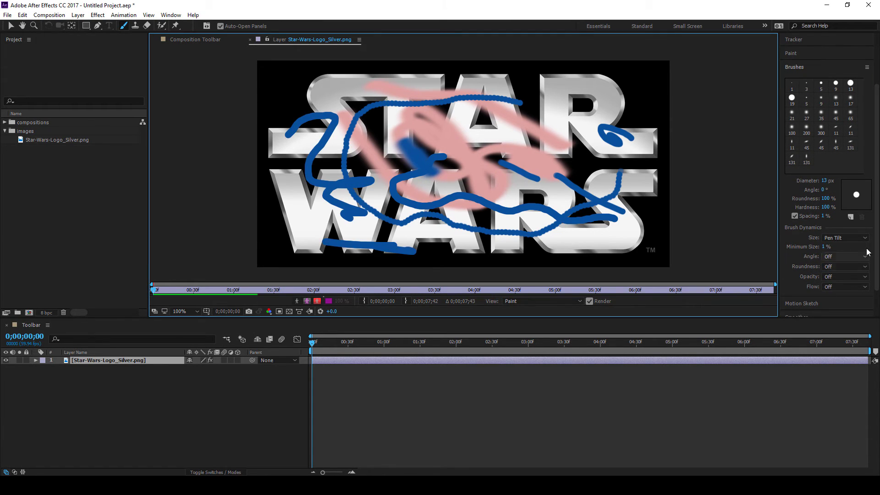
Paint more strokes across the logo with brush dynamics Size on Pen Pressure, and set Size to Off
left_click(845, 237)
left_click(839, 255)
mouse_move(542, 174)
left_mouse_down()
mouse_move(494, 71)
mouse_move(367, 172)
mouse_move(509, 223)
left_mouse_up()
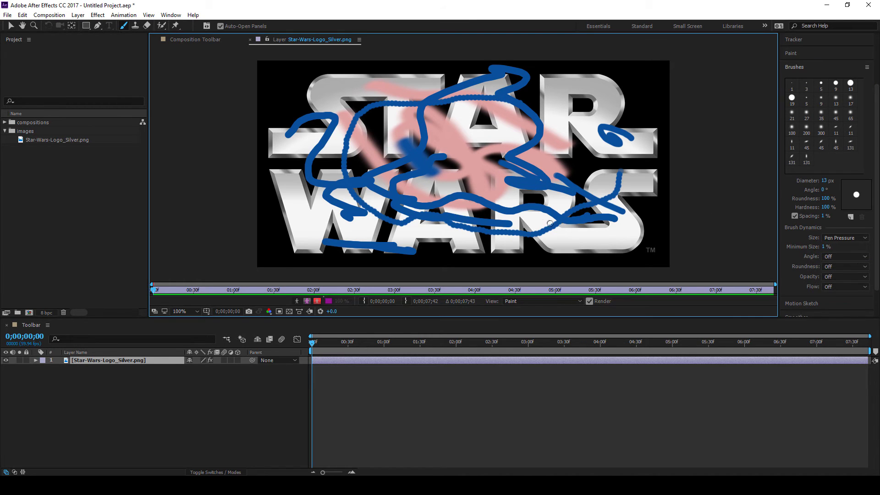
left_click(853, 238)
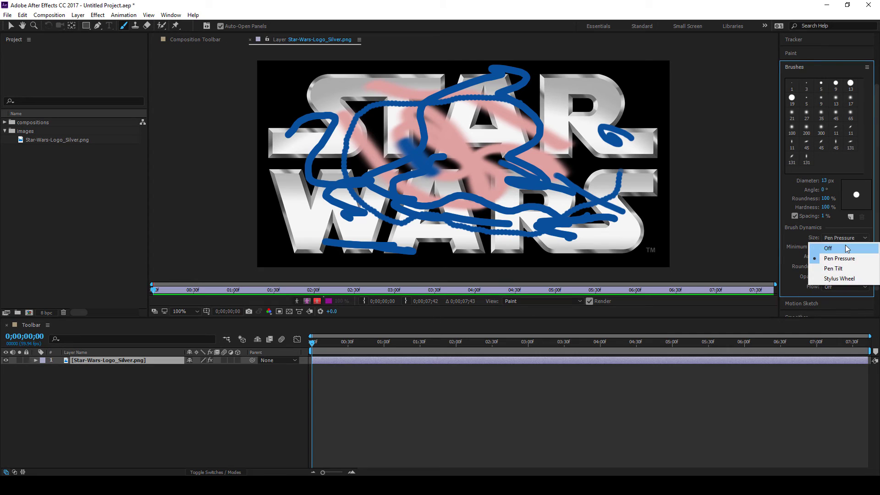
left_click(845, 248)
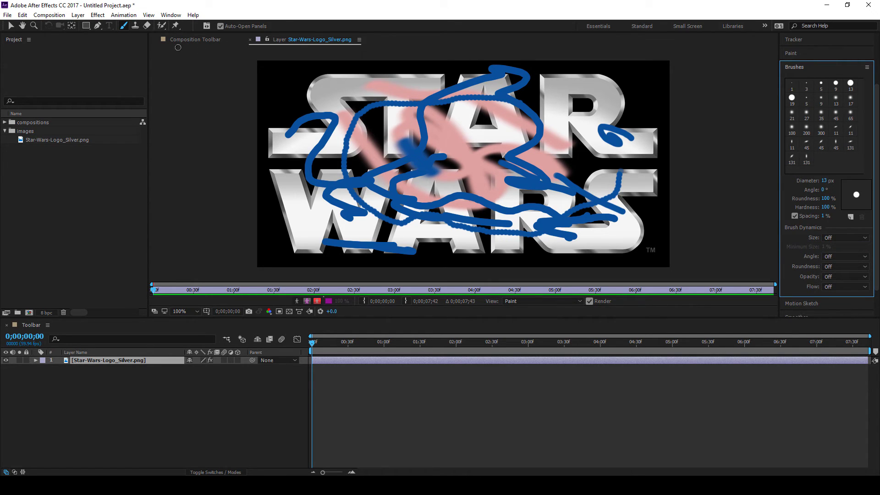
Compare the painted logo in the Toolbar composition view with its layer view, and try to paint a stroke in the composition
left_click(195, 39)
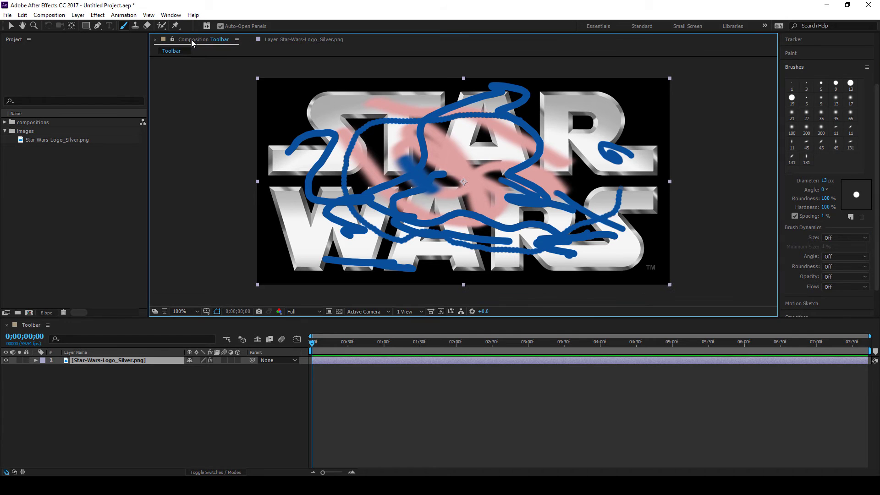
mouse_move(389, 222)
left_mouse_down()
mouse_move(382, 225)
mouse_move(396, 219)
mouse_move(383, 194)
mouse_move(335, 167)
mouse_move(394, 192)
mouse_move(354, 187)
mouse_move(419, 185)
mouse_move(403, 149)
left_mouse_up()
key("ctrl+z")
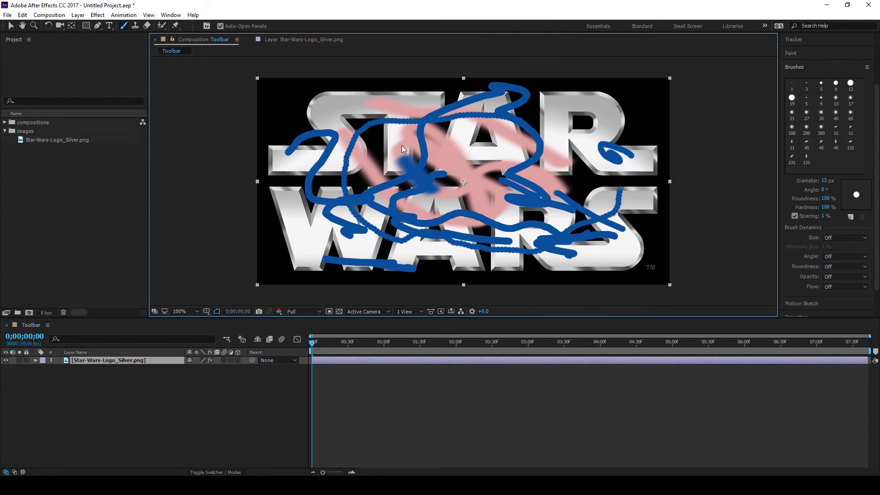
left_click(284, 42)
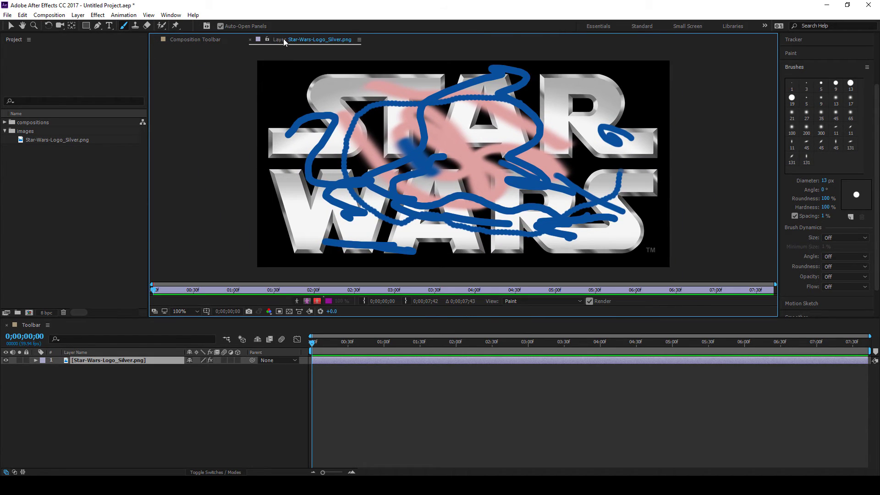
left_click(208, 39)
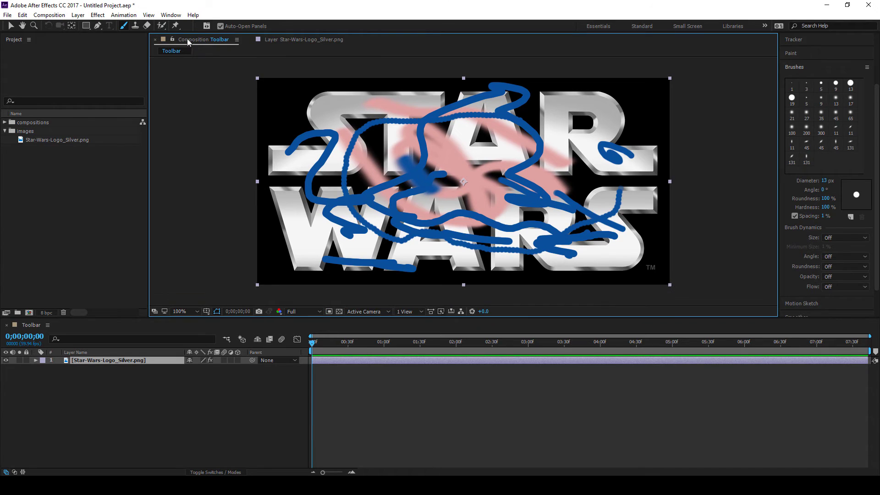
Expand the logo layer's Effects and Paint groups in the timeline and look through the list of brush strokes
left_click(35, 360)
left_click(44, 376)
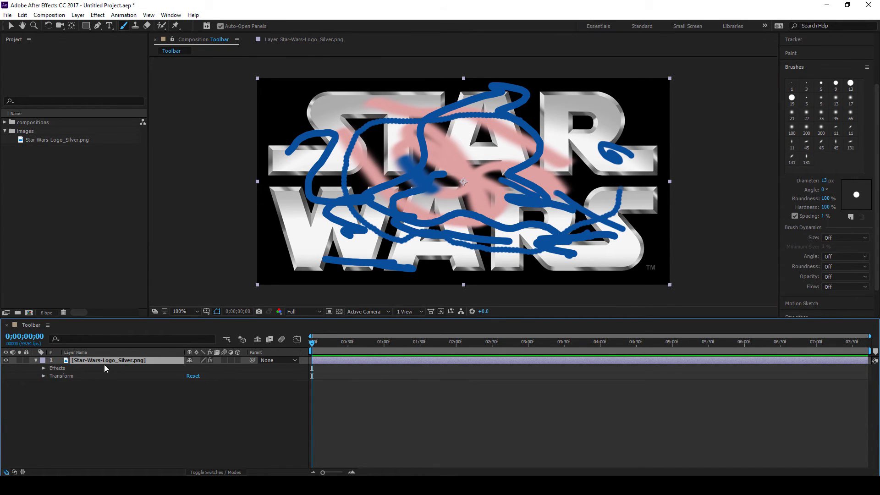
left_click(46, 368)
left_click(51, 375)
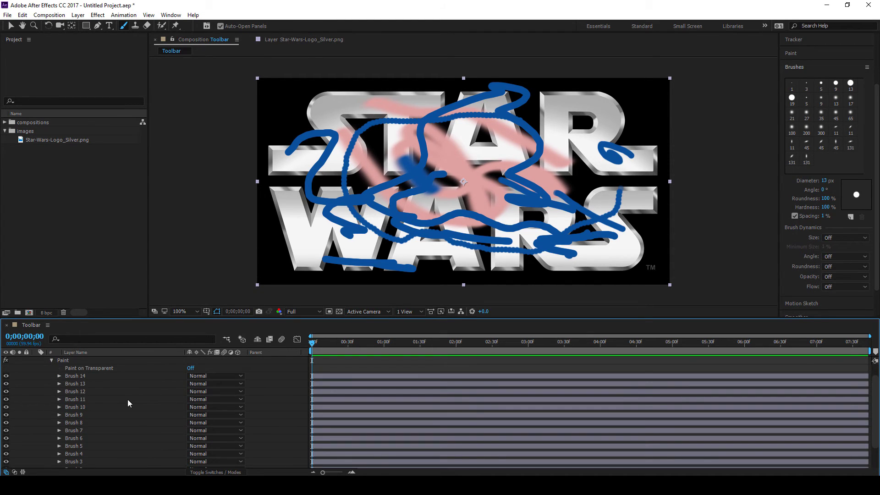
scroll(105, 403, "up", 1)
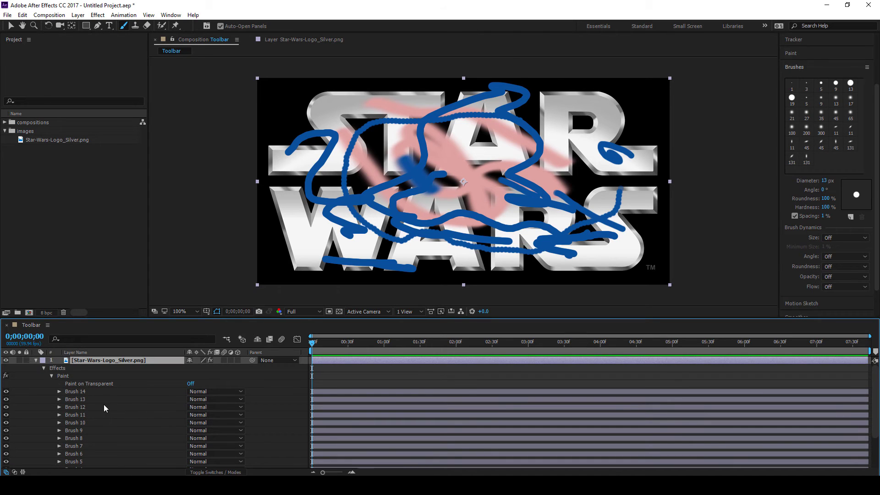
scroll(108, 406, "down", 1)
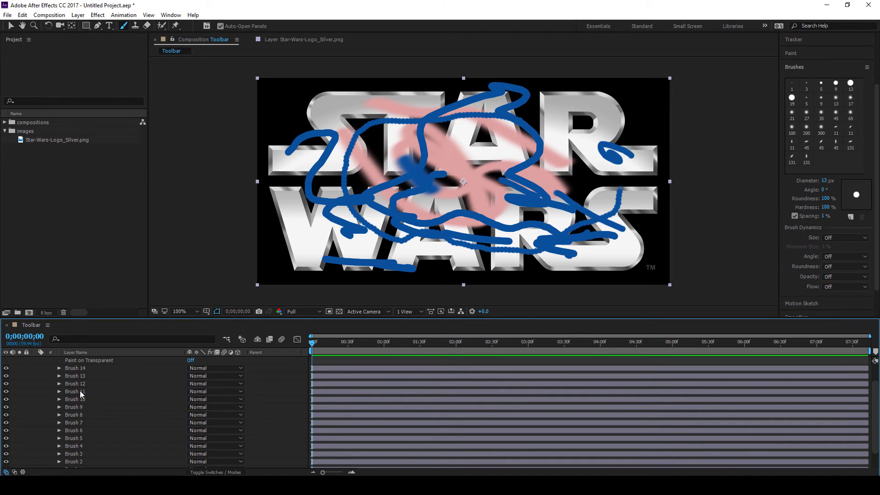
Toggle Brush 13's visibility off and on, and expand the stroke to examine its Path property
left_click(72, 377)
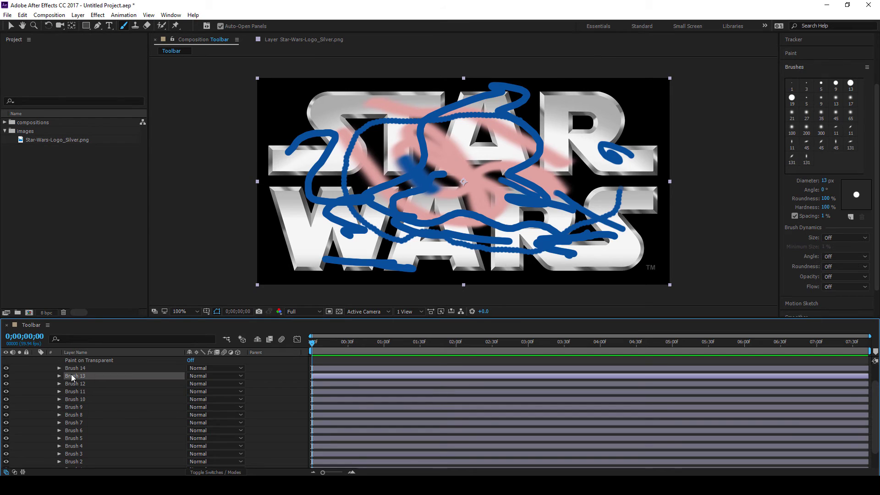
left_click(7, 375)
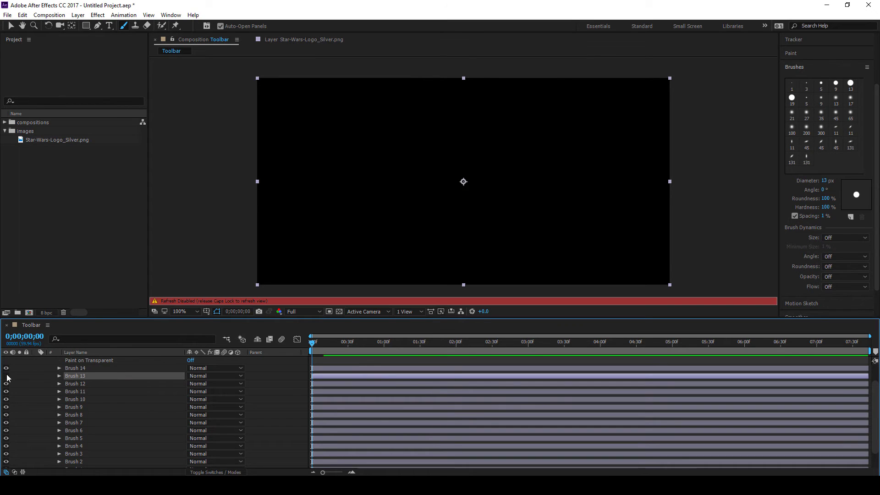
left_click(7, 376)
left_click(59, 376)
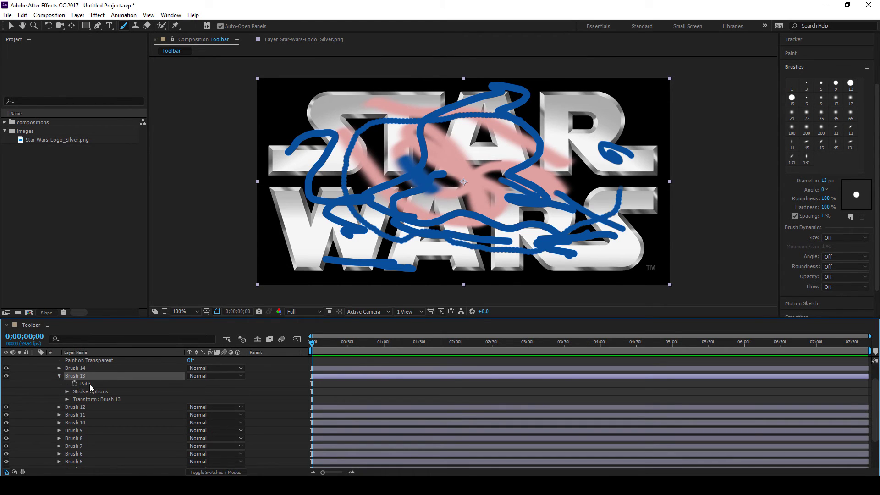
left_click(85, 384)
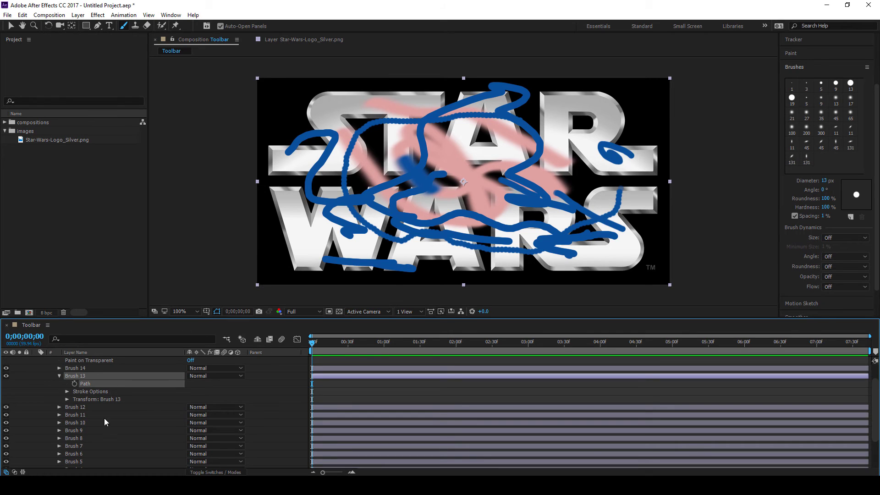
Expand Brush 8 to examine its Path and Stroke Options, and toggle the stroke's visibility off and on
left_click(75, 437)
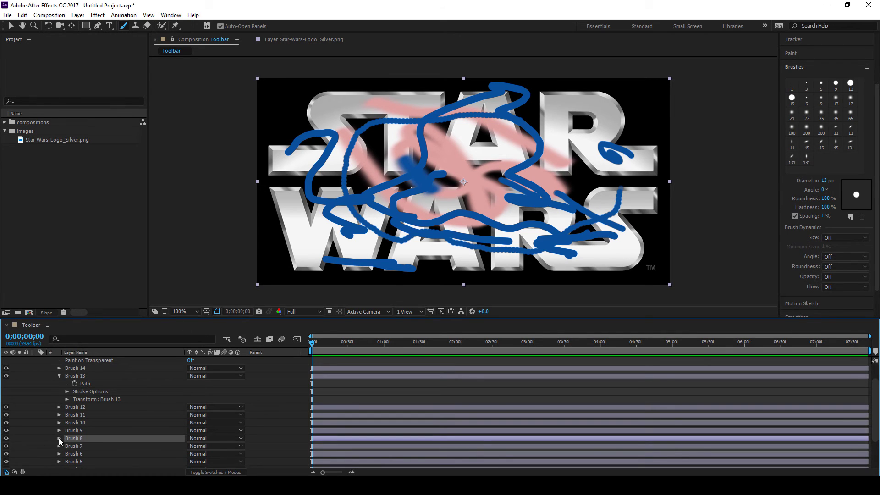
left_click(58, 438)
left_click(86, 446)
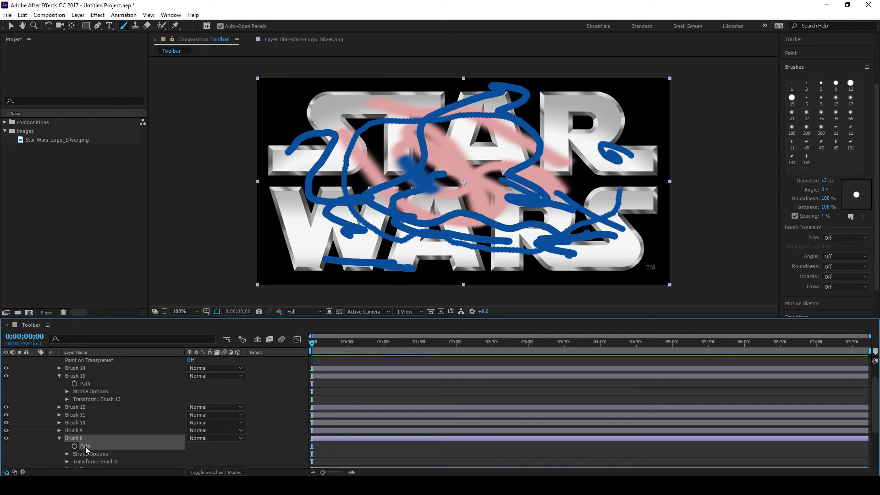
left_click(5, 439)
left_click(5, 439)
left_click(86, 454)
Try the Hue blending mode on Brush 8 and return it to Normal
left_click(205, 439)
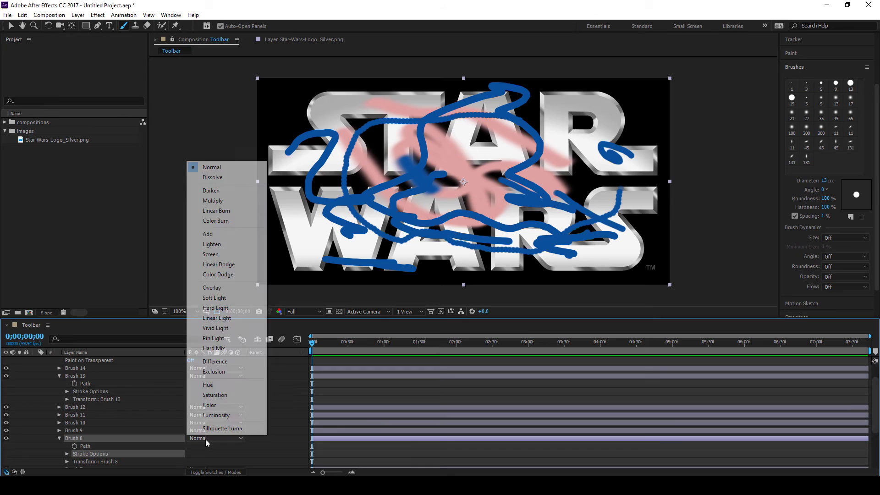
left_click(233, 389)
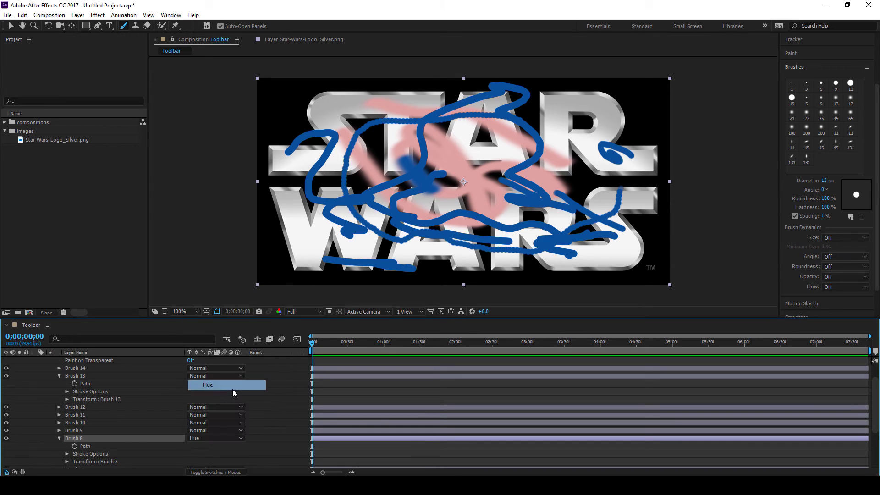
left_click(208, 439)
left_click(243, 169)
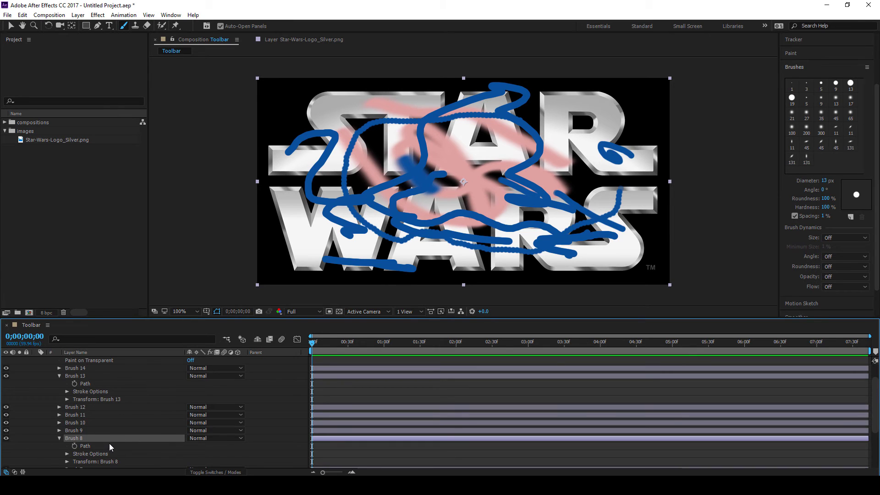
Expand Brush 8's Stroke Options and set its colour to the grey-blue 4C5C6E
scroll(109, 443, "down", 1)
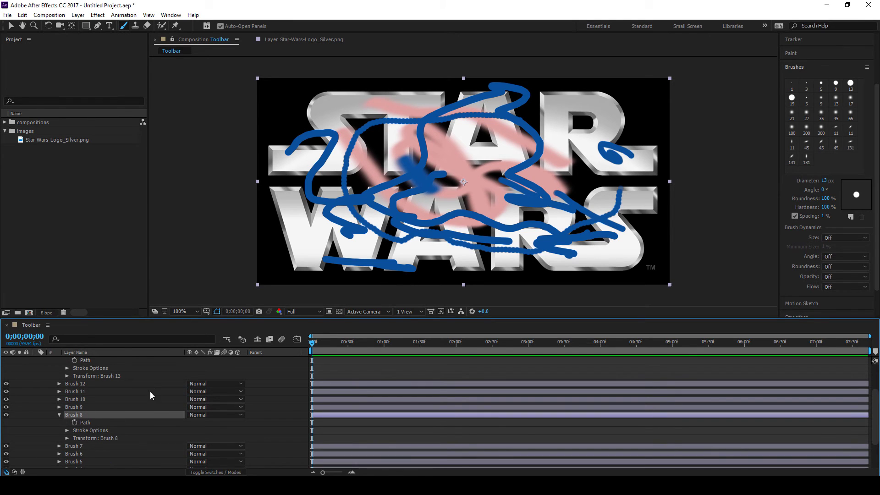
left_click(67, 430)
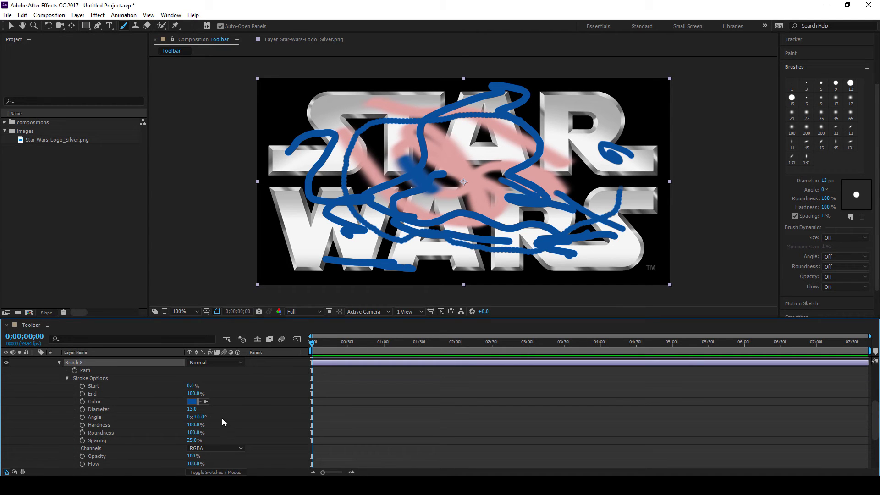
left_click(192, 402)
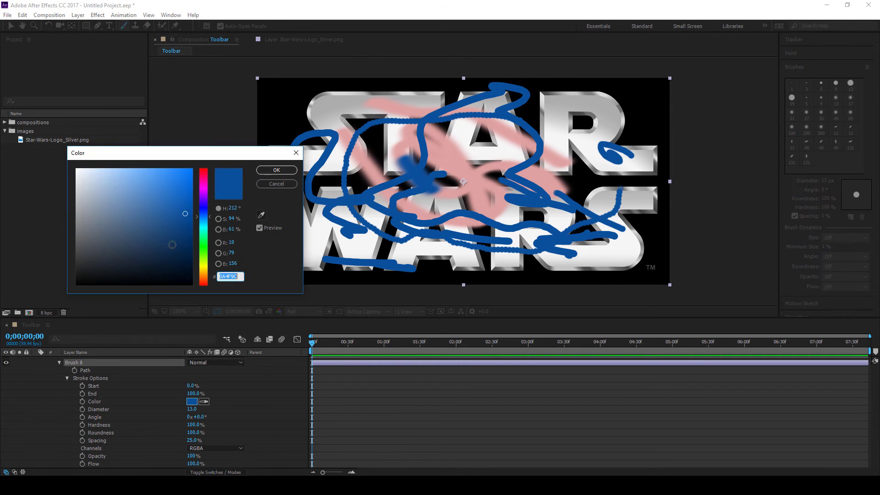
mouse_move(151, 215)
left_mouse_down()
mouse_move(119, 187)
mouse_move(84, 205)
mouse_move(76, 244)
mouse_move(112, 233)
left_mouse_up()
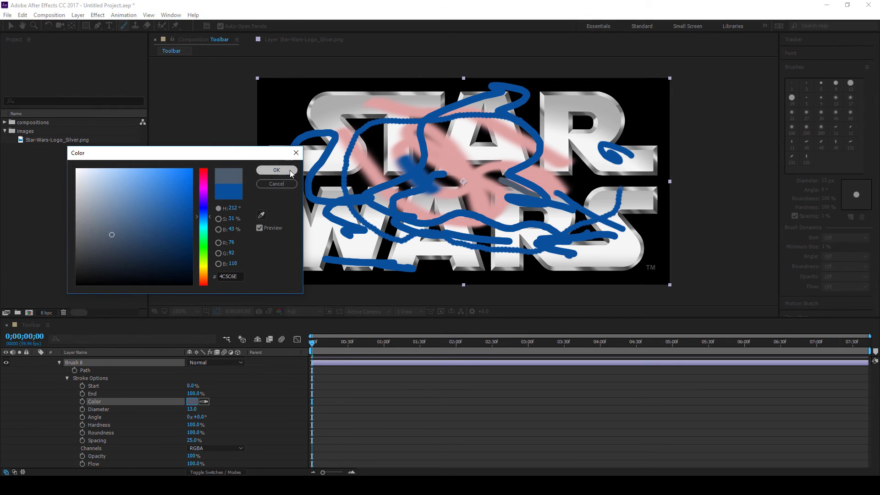
left_click(277, 170)
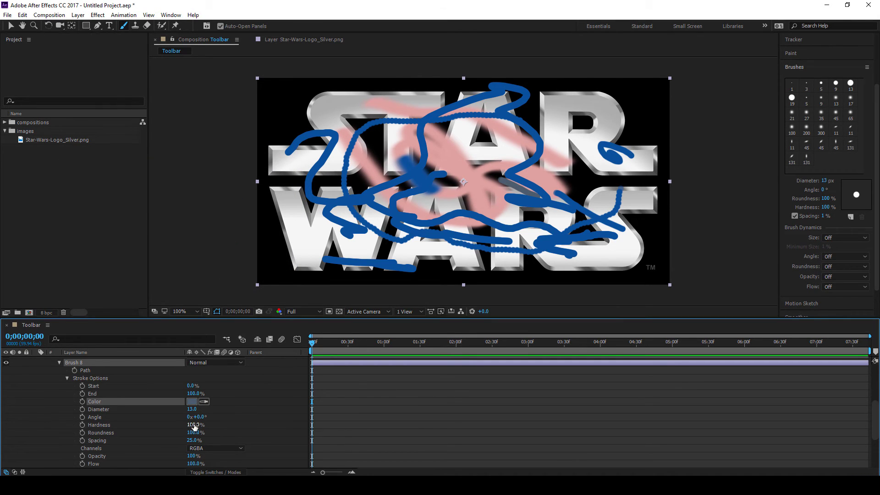
Set Brush 8's hardness to 94%, and try a much larger stroke diameter before returning it to 13
left_click_drag(193, 425, 170, 425)
scroll(484, 176, "up", 1)
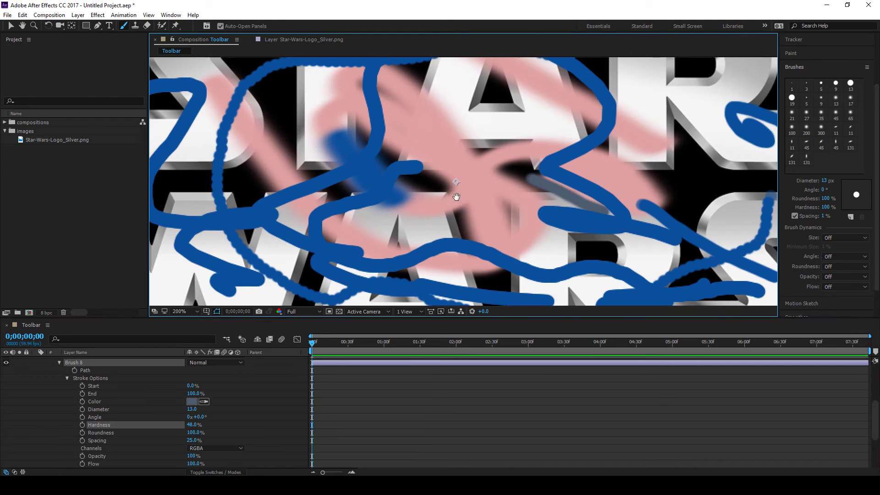
left_click_drag(456, 197, 370, 193)
mouse_move(192, 424)
left_mouse_down()
mouse_move(220, 424)
mouse_move(202, 409)
mouse_move(213, 409)
mouse_move(194, 405)
left_mouse_up()
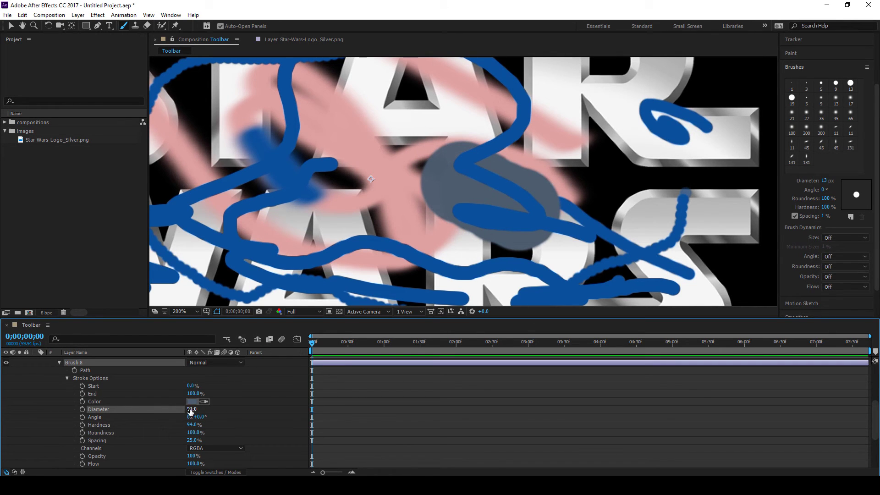
left_click_drag(191, 411, 156, 414)
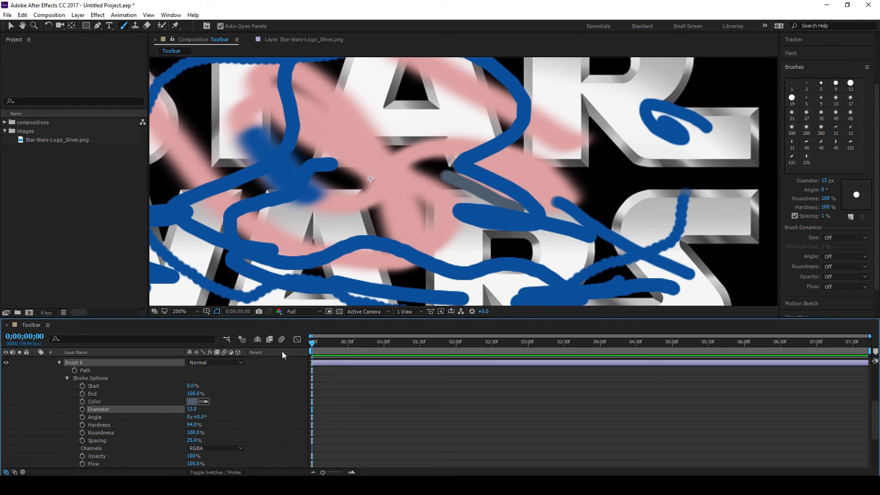
Animate Brush 8's Start with a 0% keyframe on the first frame and a higher value at 0;00;00;18
left_click_drag(191, 385, 106, 387)
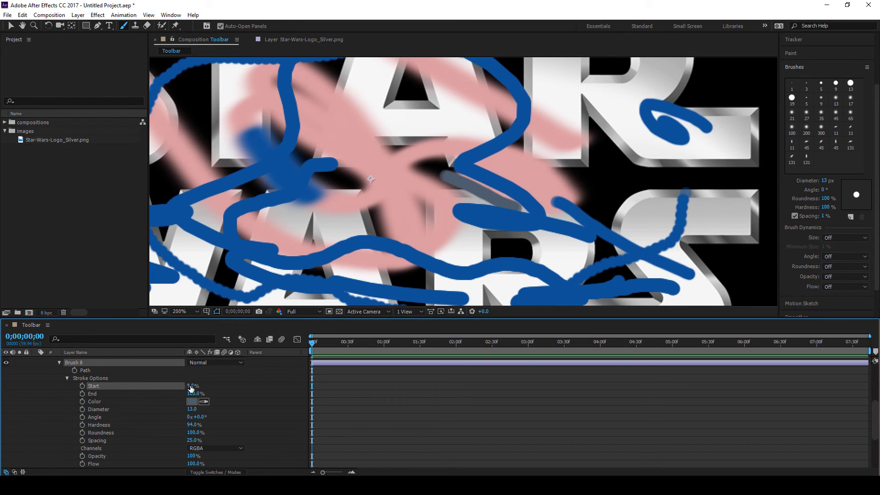
left_click_drag(191, 386, 168, 386)
left_click_drag(314, 343, 334, 342)
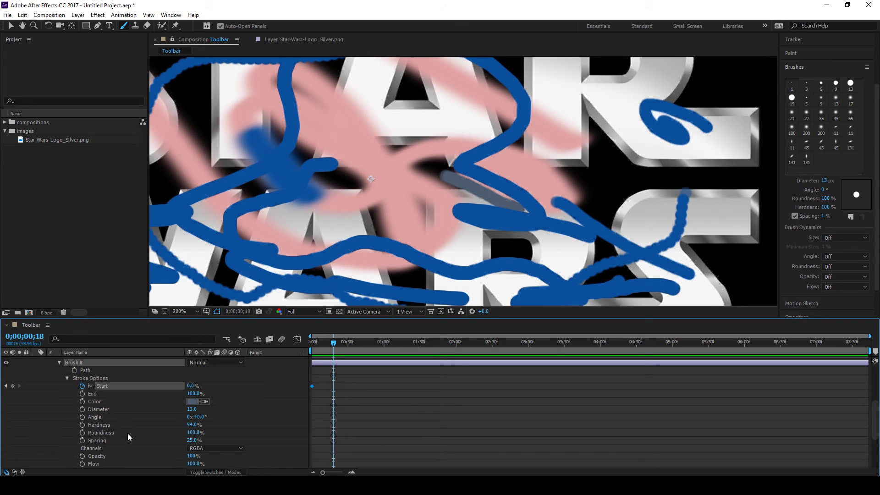
left_click_drag(195, 385, 244, 384)
left_click_drag(334, 340, 298, 342)
Collapse the stroke properties and delete the logo layer's effects to remove all painted strokes
scroll(103, 384, "up", 1)
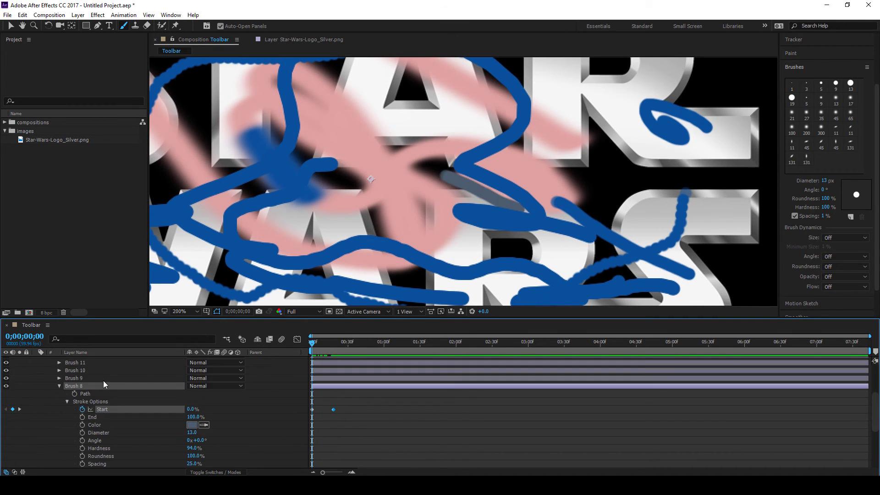
left_click(59, 386)
scroll(62, 386, "up", 4)
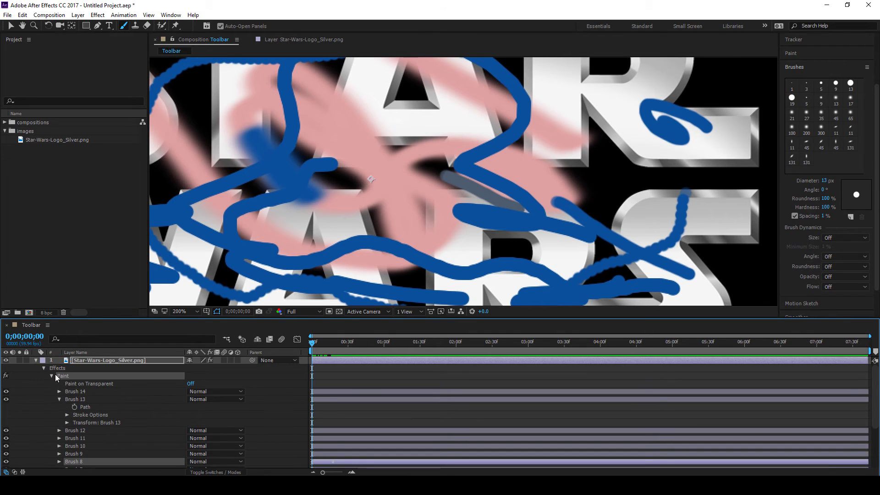
left_click(51, 376)
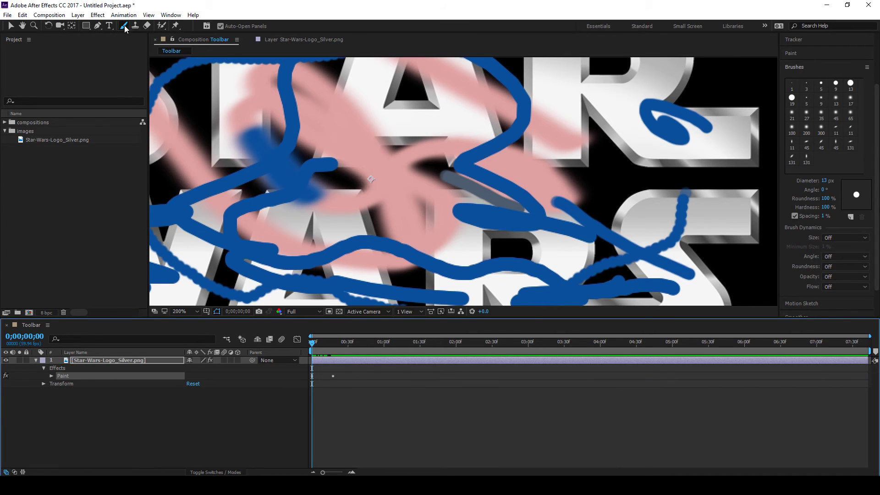
scroll(295, 264, "down", 1)
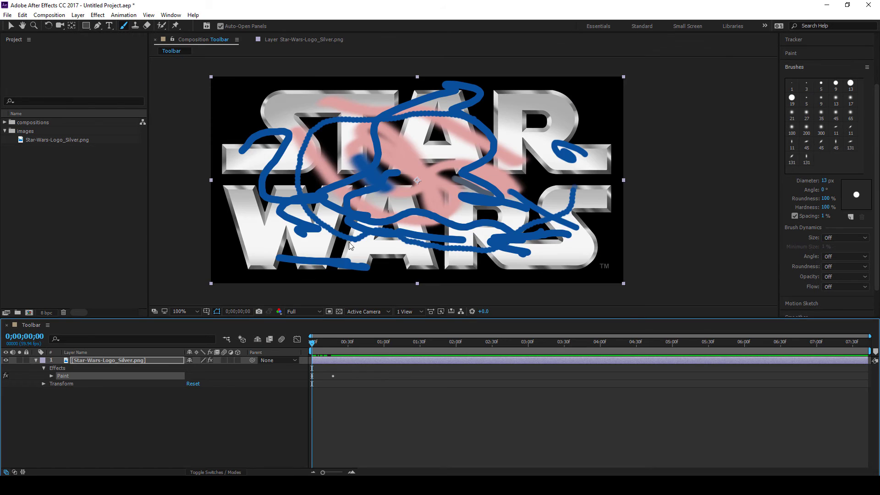
left_click(55, 368)
key("Delete")
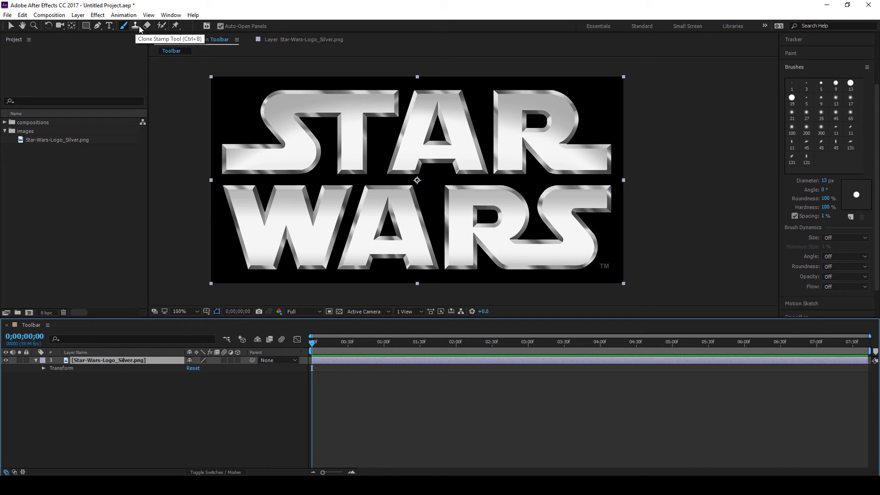
Activate the Clone Stamp tool and open the Star-Wars-Logo_Silver.png layer in its layer view
left_click(136, 27)
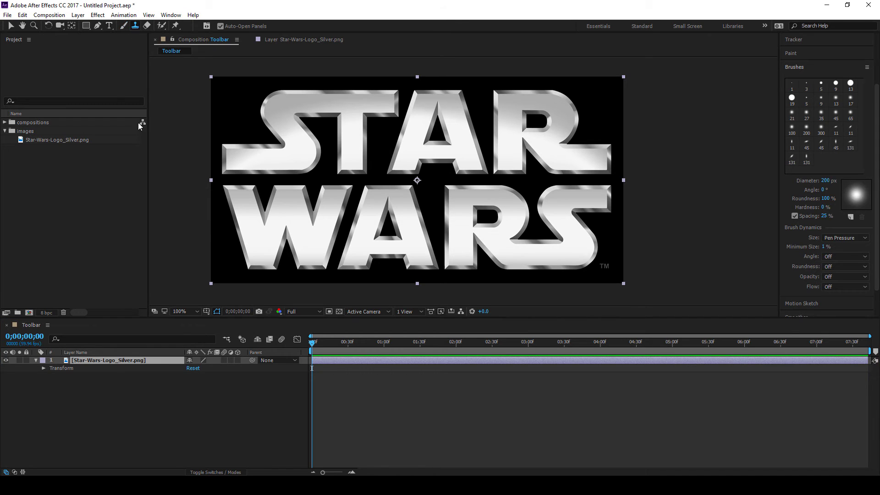
double_click(352, 143)
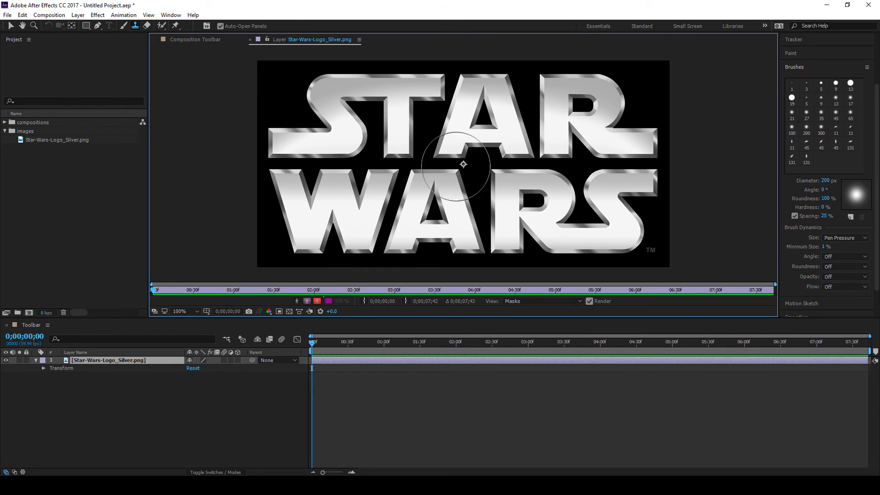
Clone letters from WARS onto the first row and the upper R into the second row with the 200 px soft brush
mouse_move(464, 164)
left_mouse_down()
mouse_move(422, 160)
mouse_move(439, 159)
mouse_move(447, 170)
mouse_move(438, 216)
left_mouse_up()
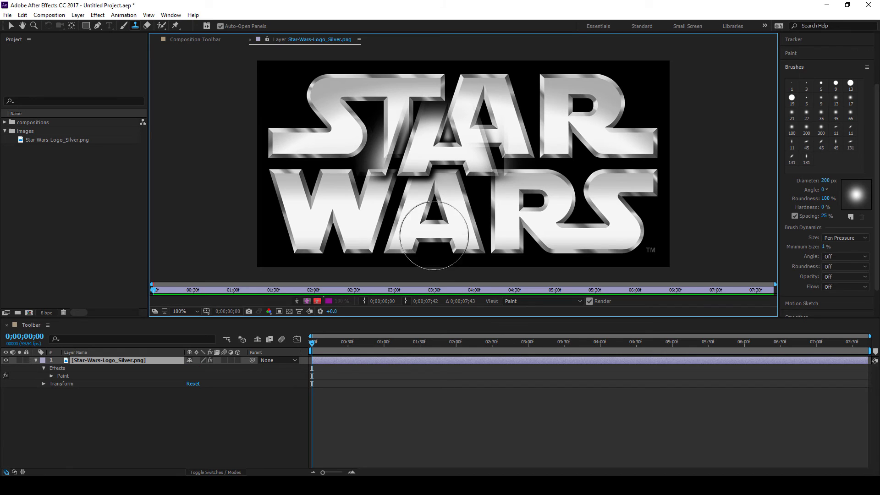
mouse_move(444, 143)
left_mouse_down()
mouse_move(445, 153)
mouse_move(392, 164)
mouse_move(342, 162)
mouse_move(407, 178)
mouse_move(501, 158)
left_mouse_up()
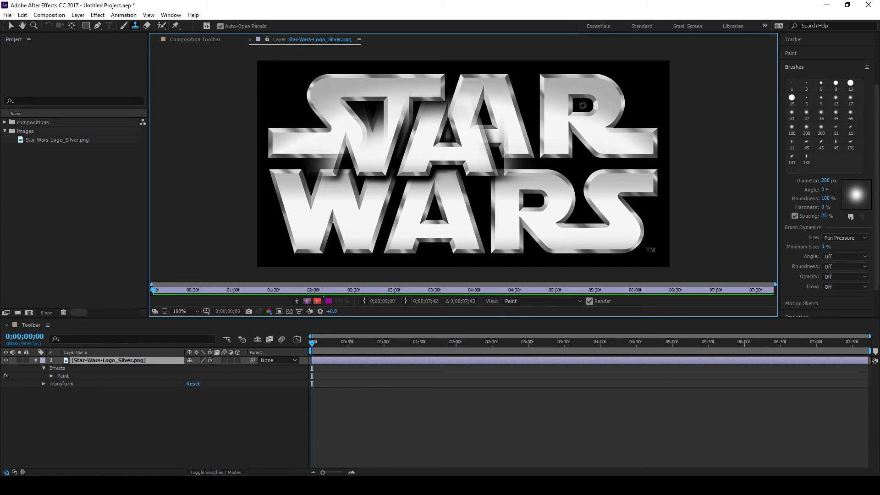
left_click(582, 106, "alt")
mouse_move(415, 186)
left_mouse_down()
mouse_move(406, 198)
mouse_move(410, 187)
mouse_move(479, 178)
left_mouse_up()
left_click(332, 196)
left_click(416, 186)
left_click(412, 187)
left_click(581, 102, "alt")
mouse_move(416, 187)
left_mouse_down()
mouse_move(410, 197)
mouse_move(304, 192)
mouse_move(398, 185)
mouse_move(557, 225)
mouse_move(527, 190)
left_mouse_up()
left_click_drag(345, 177, 422, 213)
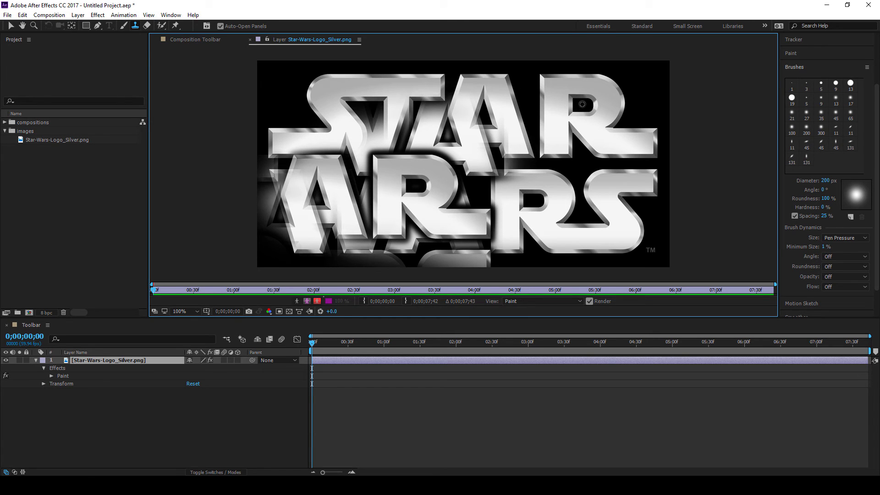
Resample the R of STAR and clone it over the R and S of WARS
left_click(582, 105, "alt")
left_click(557, 203)
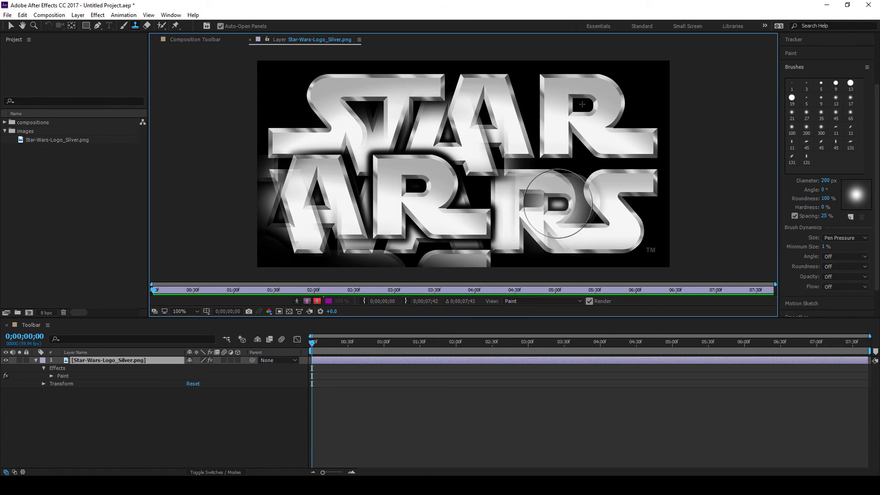
left_click(576, 105, "alt")
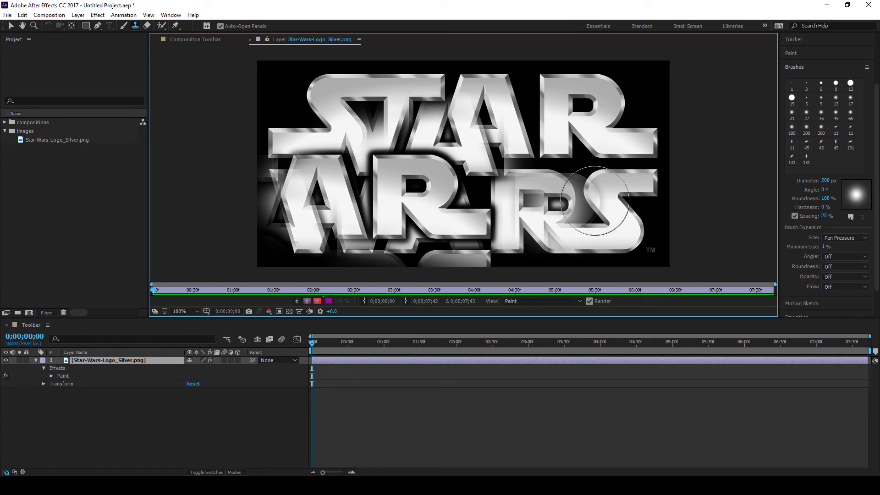
left_click(596, 203)
mouse_move(600, 206)
left_mouse_down()
mouse_move(633, 204)
mouse_move(554, 197)
left_mouse_up()
Choose the hard 13 px brush, enlarge it to 45 px, and clone the upper R's opening over STAR and its letters into the second row
left_click(850, 84)
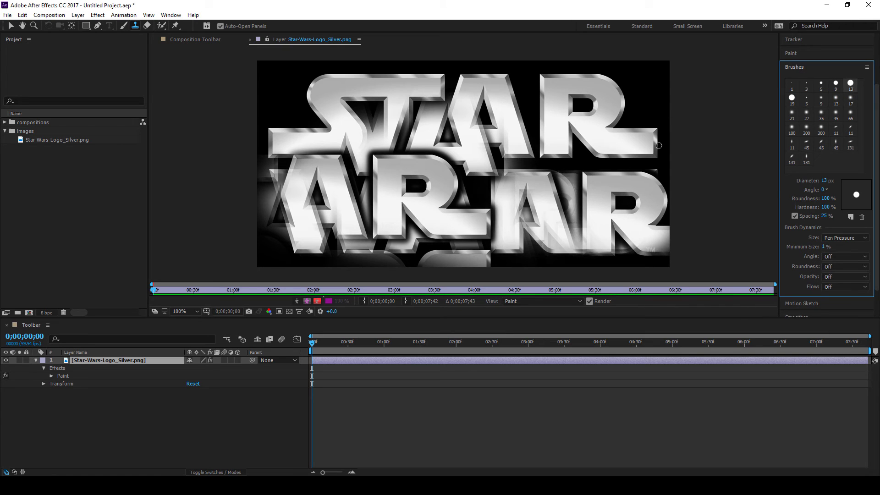
left_click_drag(832, 181, 846, 182)
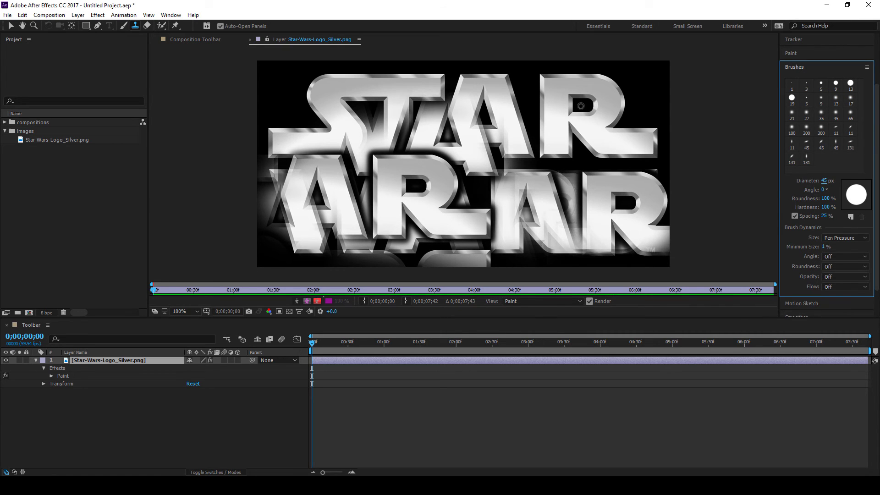
left_click_drag(494, 108, 493, 108)
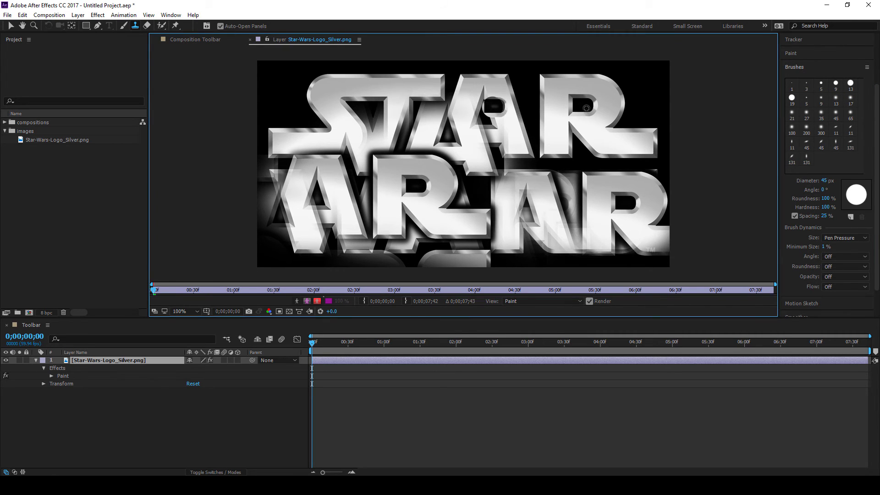
left_click(399, 101)
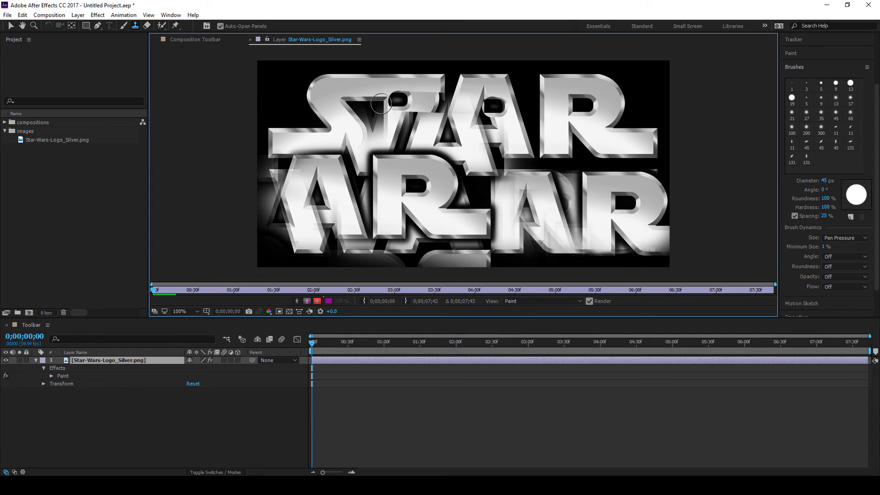
left_click(362, 99)
left_click(577, 110, "alt")
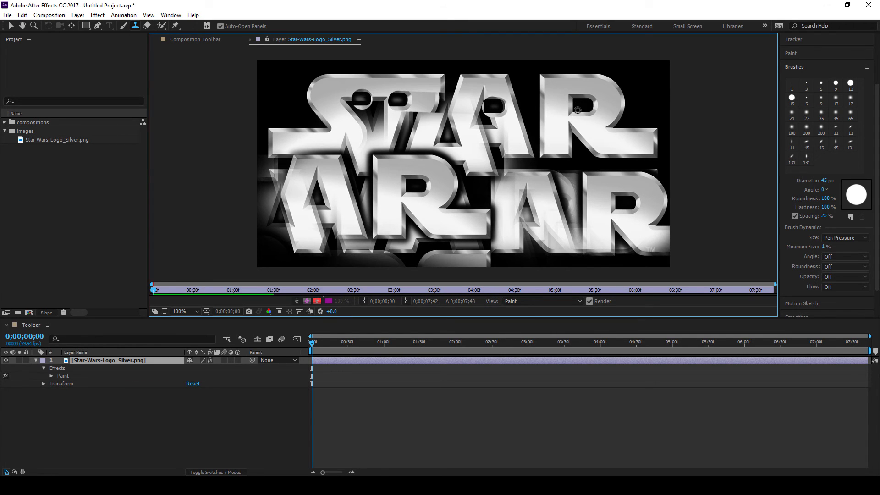
mouse_move(468, 167)
left_mouse_down()
mouse_move(439, 139)
mouse_move(466, 203)
left_mouse_up()
left_click_drag(453, 177, 466, 230)
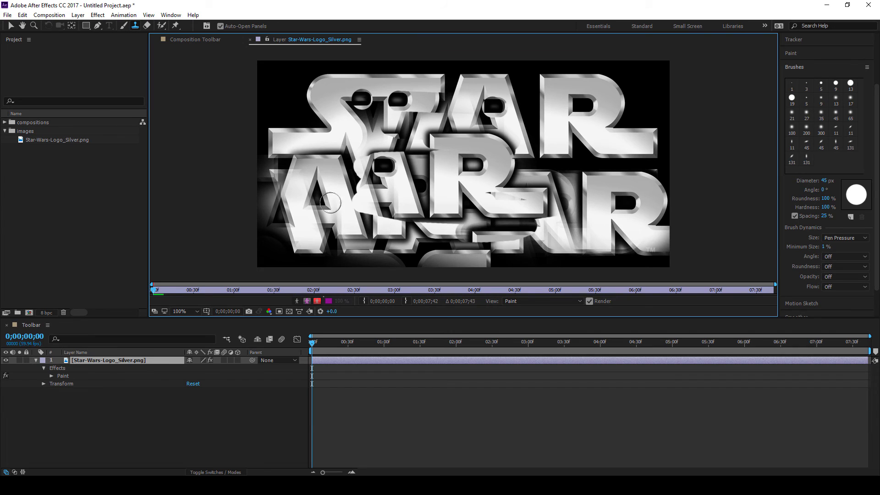
Review the Clone strokes listed under the Paint effect, then collapse the effects and close the layer view
left_click(52, 376)
scroll(80, 403, "down", 1)
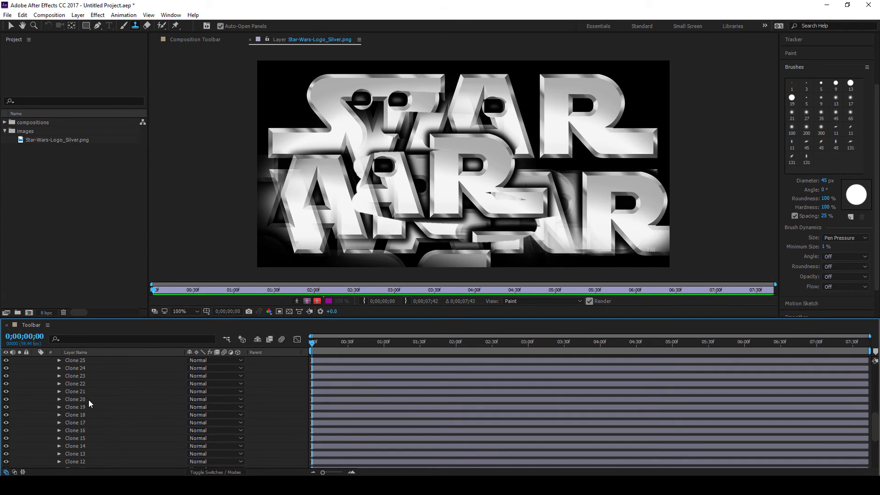
scroll(73, 399, "up", 5)
left_click(52, 376)
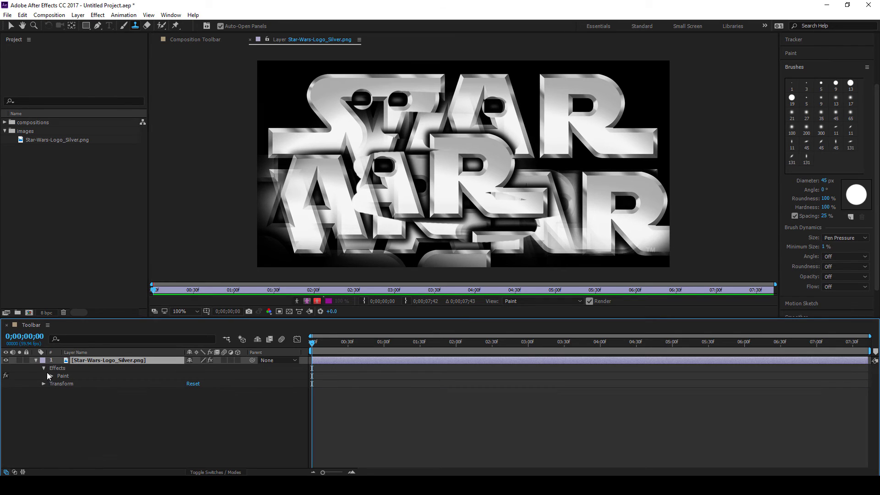
left_click(43, 369)
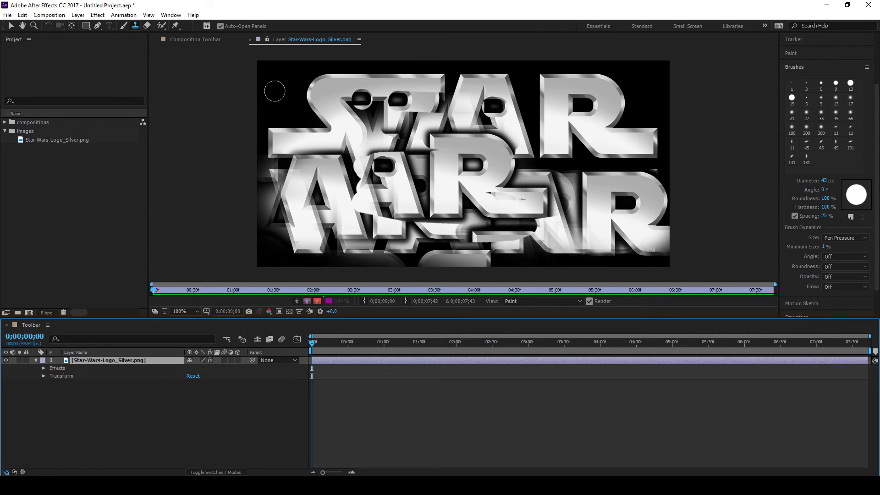
left_click(250, 40)
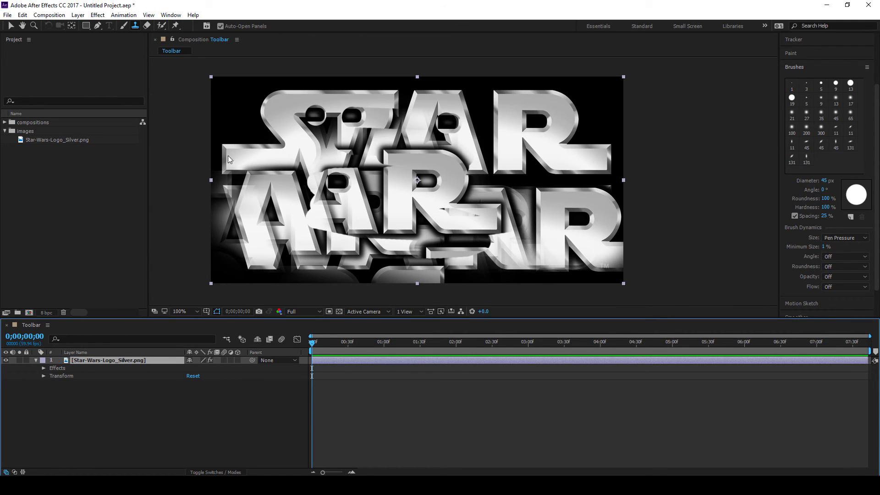
Erase strips of the logo, mostly across WARS, with the 13 px Eraser tool and show the composition on the transparency grid
left_click(146, 26)
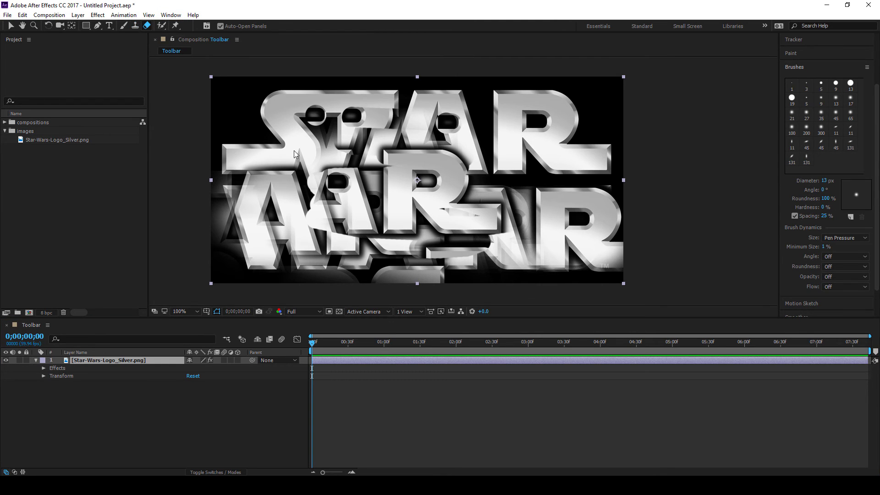
double_click(280, 144)
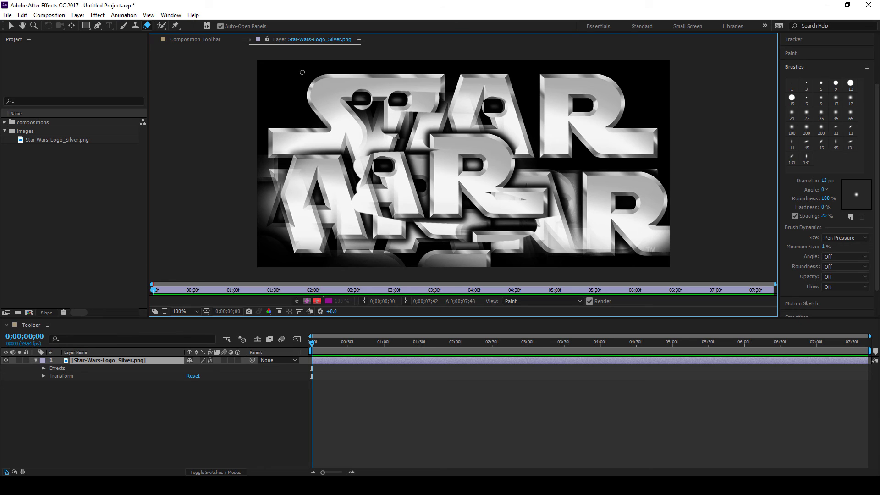
mouse_move(327, 105)
left_mouse_down()
mouse_move(376, 104)
mouse_move(357, 140)
mouse_move(472, 186)
mouse_move(339, 243)
mouse_move(312, 229)
mouse_move(596, 247)
mouse_move(660, 238)
mouse_move(550, 227)
mouse_move(485, 210)
mouse_move(504, 196)
mouse_move(459, 193)
mouse_move(339, 201)
mouse_move(372, 217)
mouse_move(321, 234)
mouse_move(374, 253)
mouse_move(488, 262)
mouse_move(453, 238)
mouse_move(641, 193)
mouse_move(458, 186)
mouse_move(495, 191)
left_mouse_up()
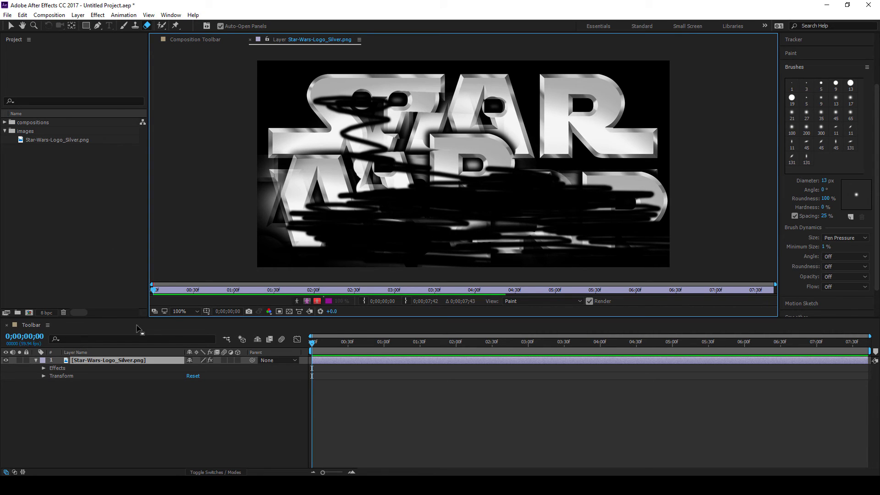
left_click(197, 40)
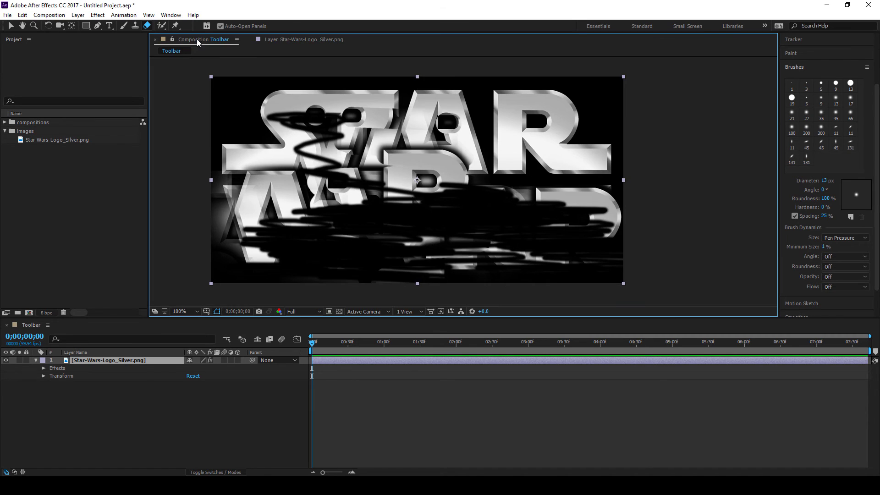
left_click(339, 312)
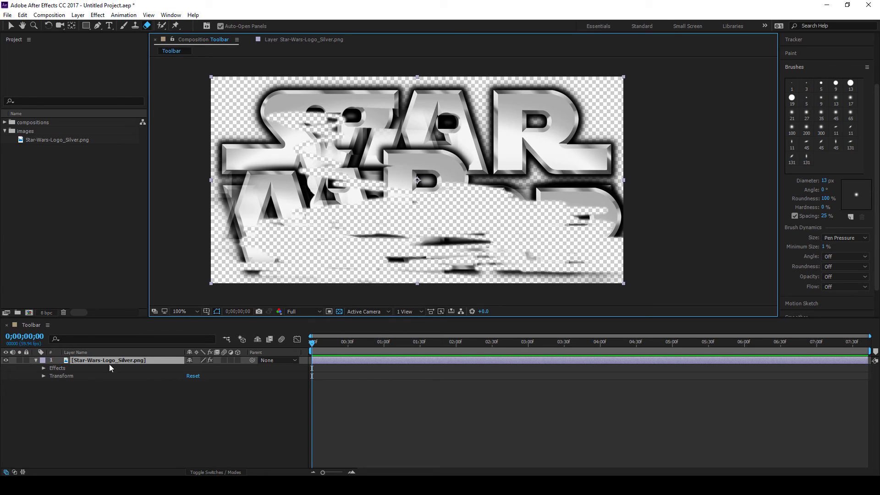
Expand the logo layer's Paint effect and review its eraser and clone strokes
left_click(43, 368)
left_click(52, 376)
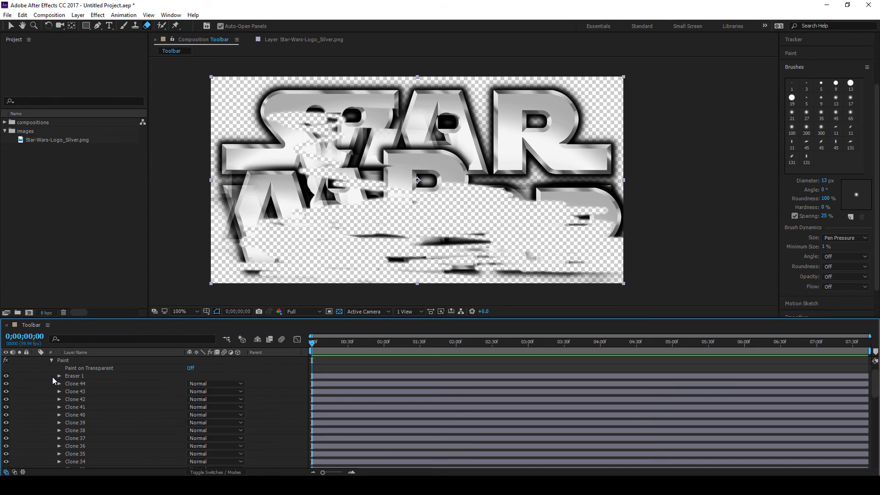
scroll(75, 392, "down", 5)
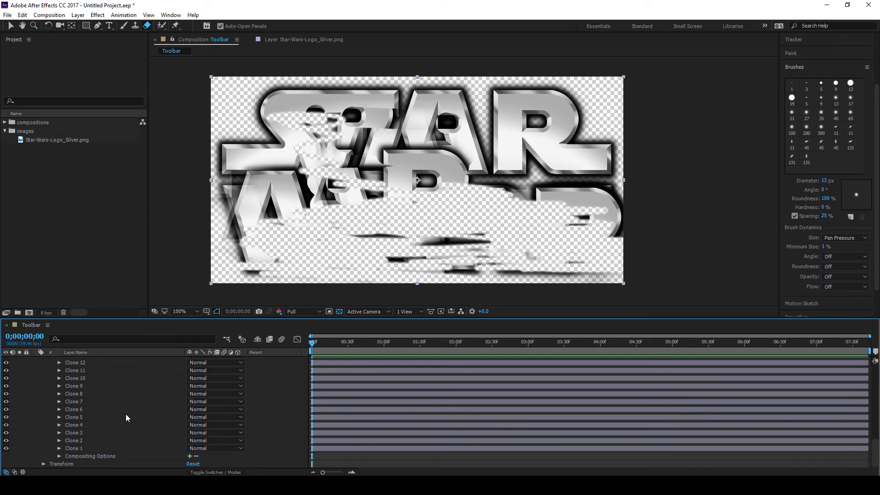
scroll(127, 418, "up", 10)
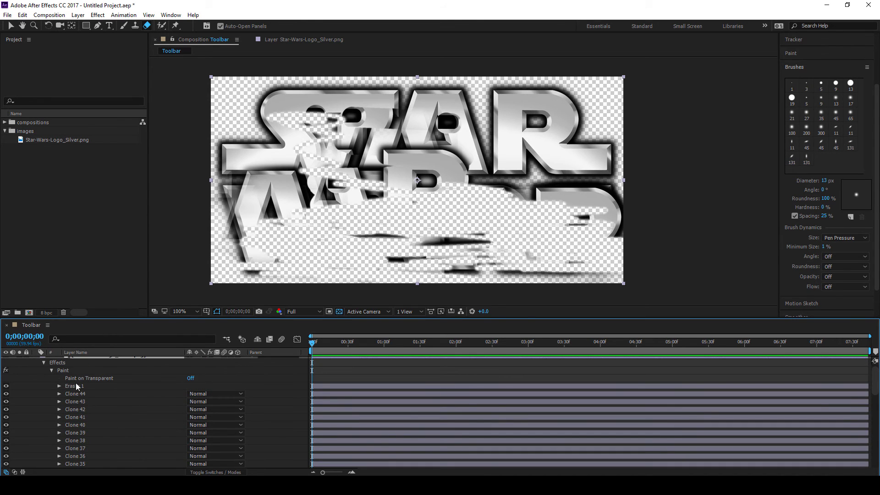
Switch the Paint effect's Paint on Transparent option on and back off, and collapse the effect
left_click(91, 378)
left_click(191, 378)
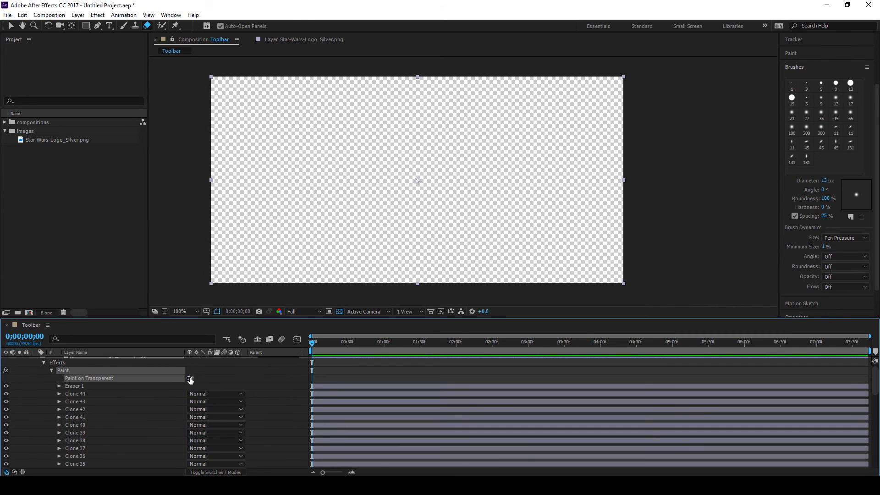
left_click(191, 379)
left_click(52, 371)
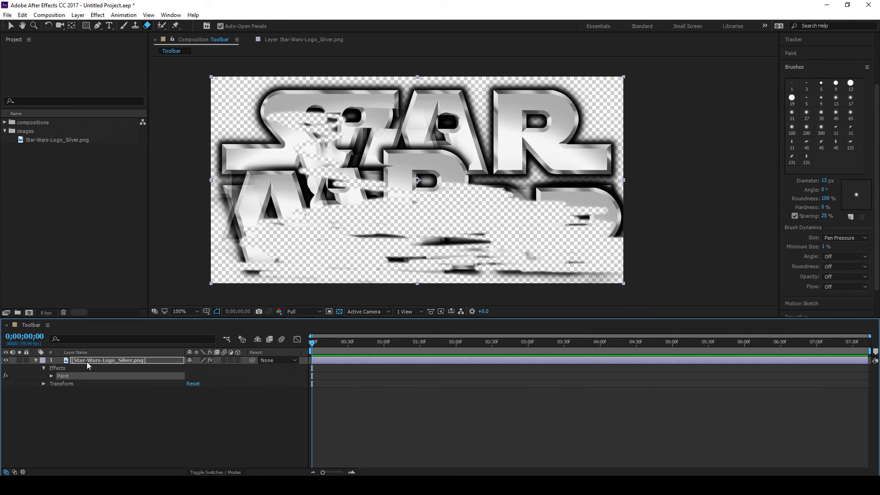
Delete the logo layer's effects to remove all clone and eraser strokes
left_click(65, 364)
left_click(60, 369)
key("Delete")
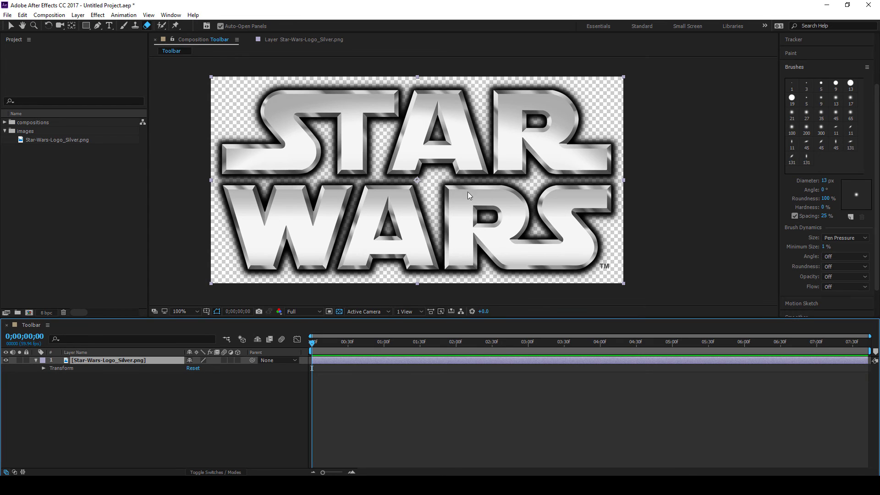
Activate the Roto Brush tool and switch to the layer view of Star-Wars-Logo_Silver.png
left_click_drag(347, 164, 377, 167)
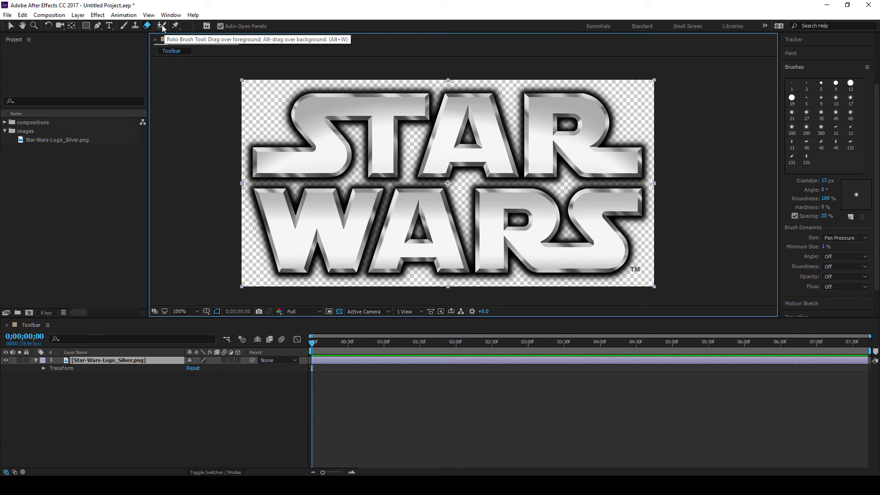
left_click(161, 26)
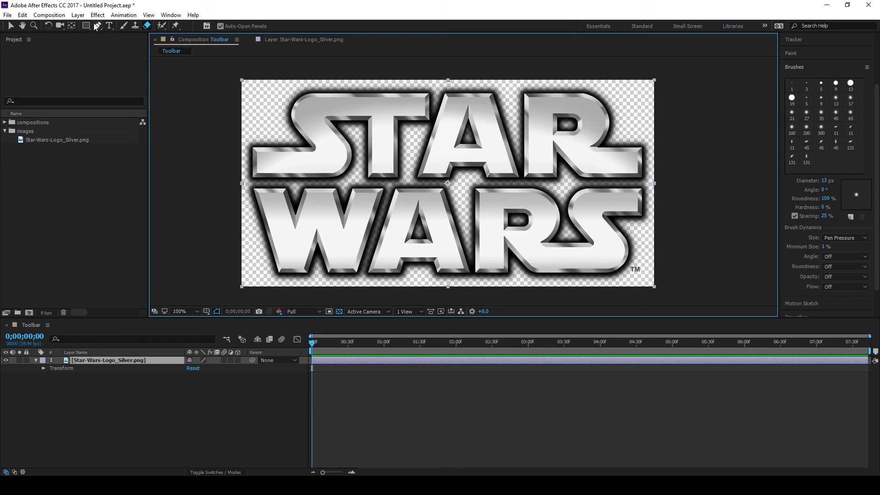
left_click(162, 27)
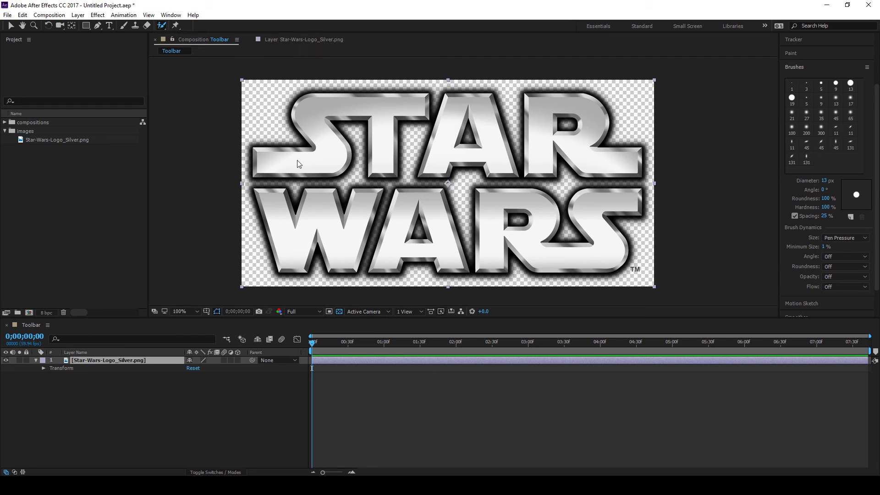
left_click(278, 40)
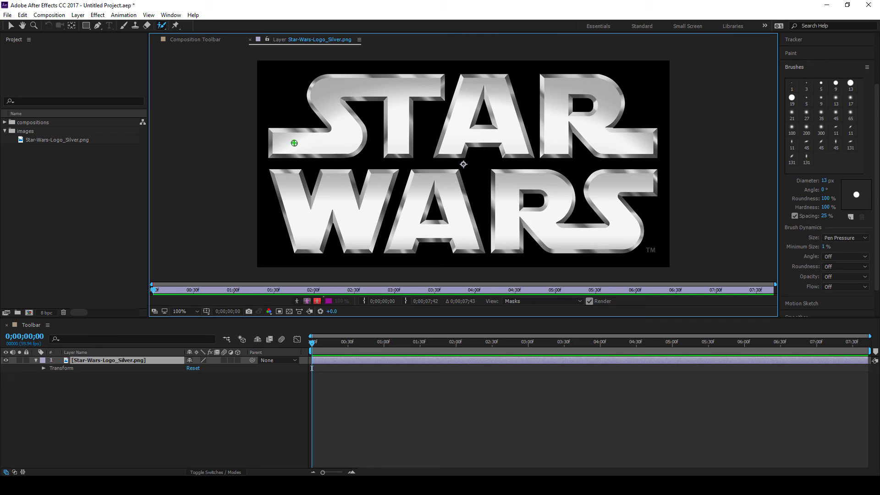
Paint Roto Brush foreground strokes through the first S up to the T, and undo the last stroke
left_click_drag(277, 140, 296, 144)
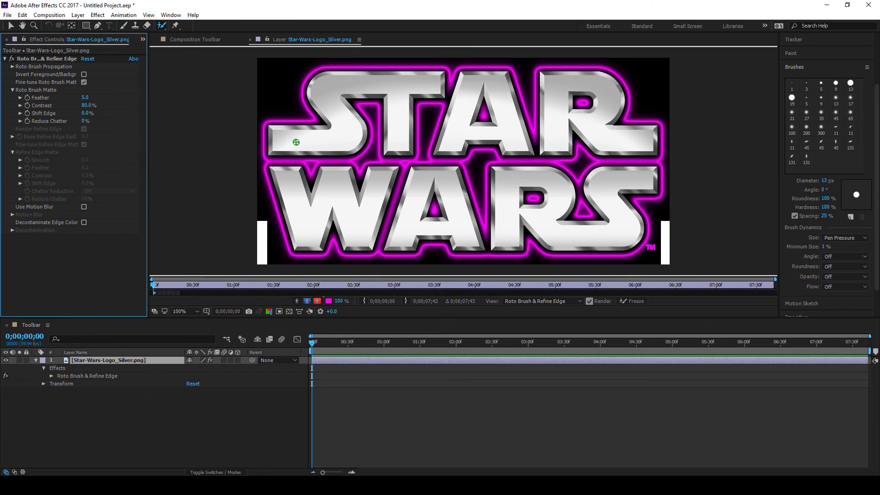
left_click(317, 143)
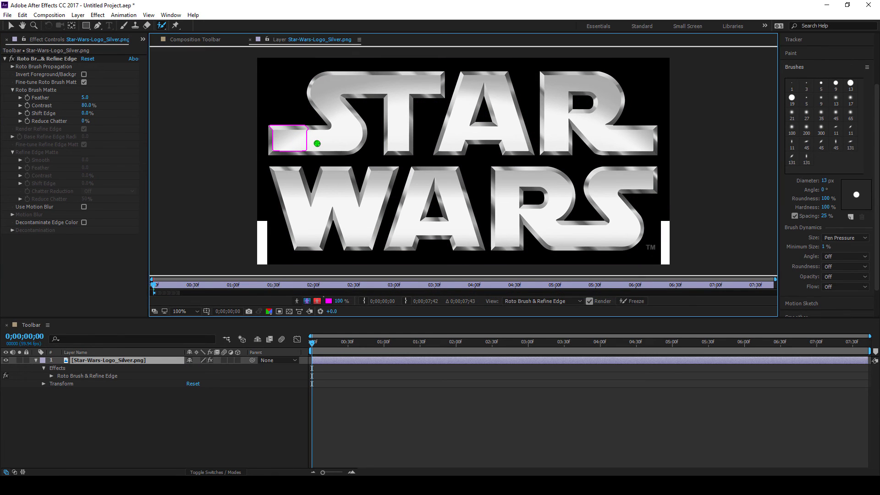
mouse_move(339, 109)
left_mouse_down()
mouse_move(326, 90)
mouse_move(408, 84)
left_mouse_up()
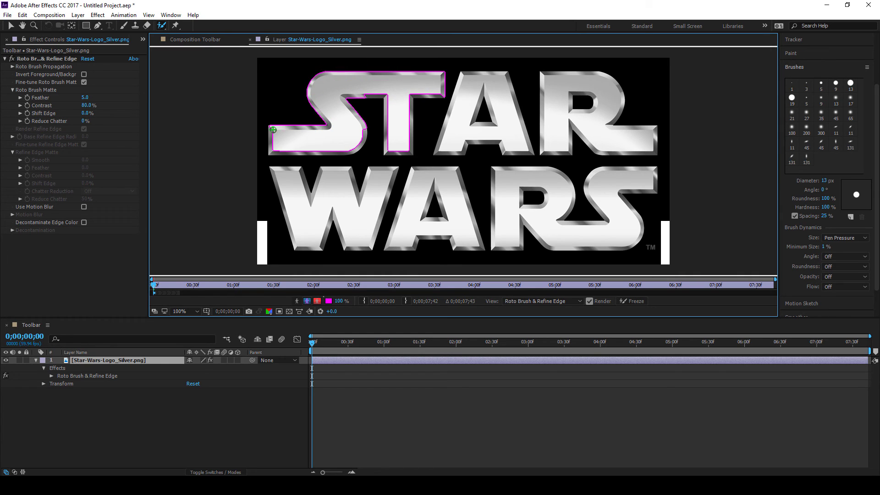
scroll(277, 142, "up", 1)
left_click_drag(248, 143, 486, 171)
key("ctrl+z")
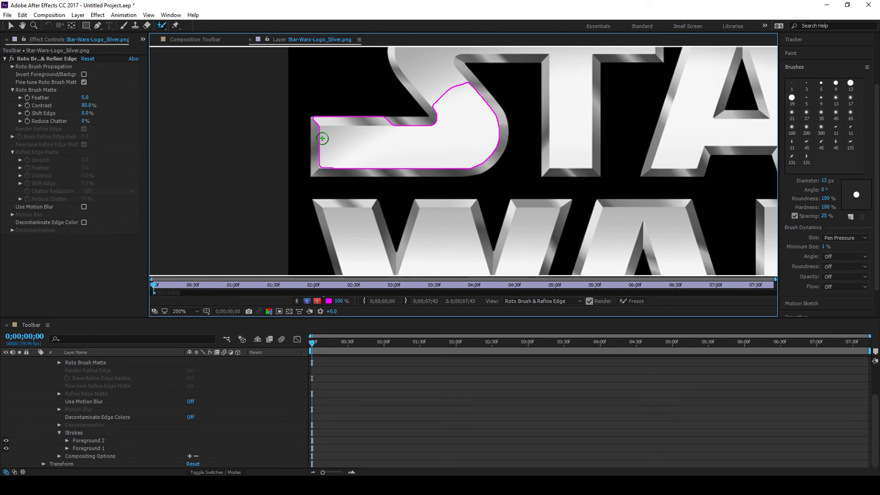
Add short foreground strokes along the outer left and bottom edges of the first S, and undo the last one
left_click_drag(315, 136, 315, 140)
left_click_drag(337, 174, 333, 174)
left_click_drag(390, 172, 409, 173)
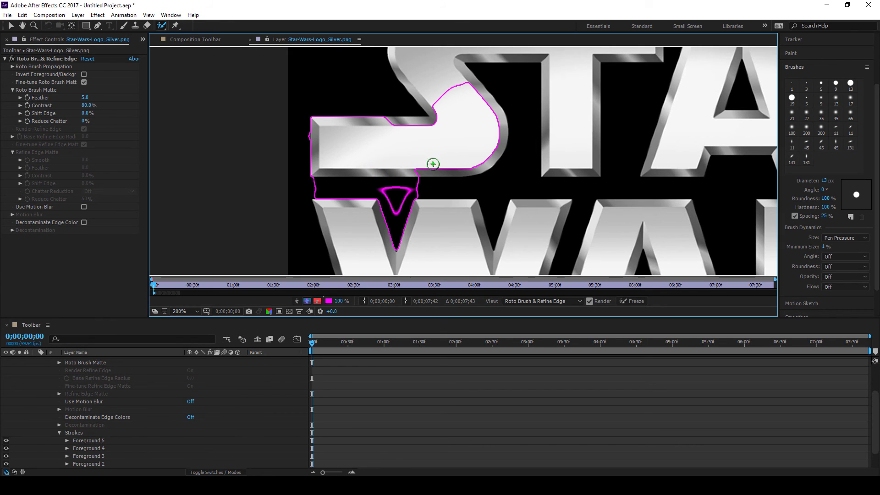
key("ctrl+z")
scroll(495, 123, "down", 2)
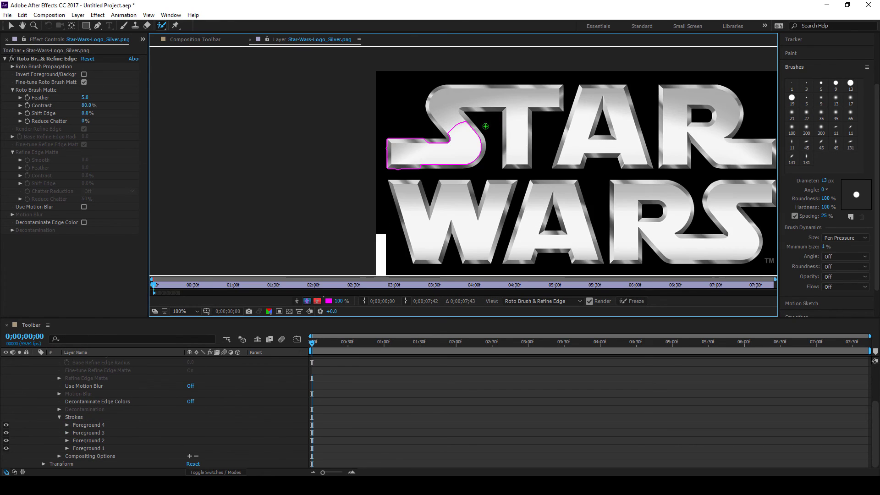
Paint Roto Brush foreground strokes across the T, A and R of STAR
left_click_drag(442, 115, 518, 95)
left_click_drag(582, 131, 584, 112)
mouse_move(672, 144)
left_mouse_down()
mouse_move(691, 97)
mouse_move(728, 117)
mouse_move(726, 126)
left_mouse_up()
Paint foreground strokes over the W and A of WARS, undoing a stray stroke in between
left_click(416, 211)
mouse_move(426, 236)
left_mouse_down()
mouse_move(522, 204)
mouse_move(362, 129)
left_mouse_up()
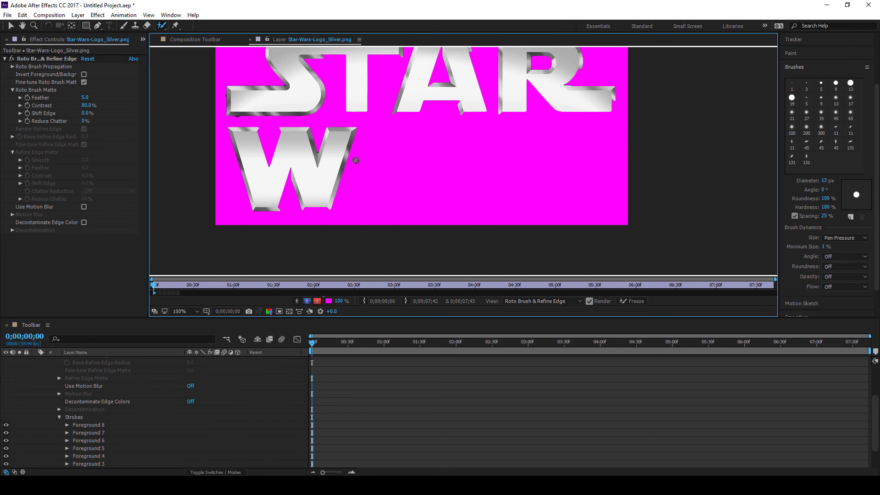
key("ctrl+z")
left_click_drag(363, 172, 371, 159)
left_click_drag(320, 175, 323, 170)
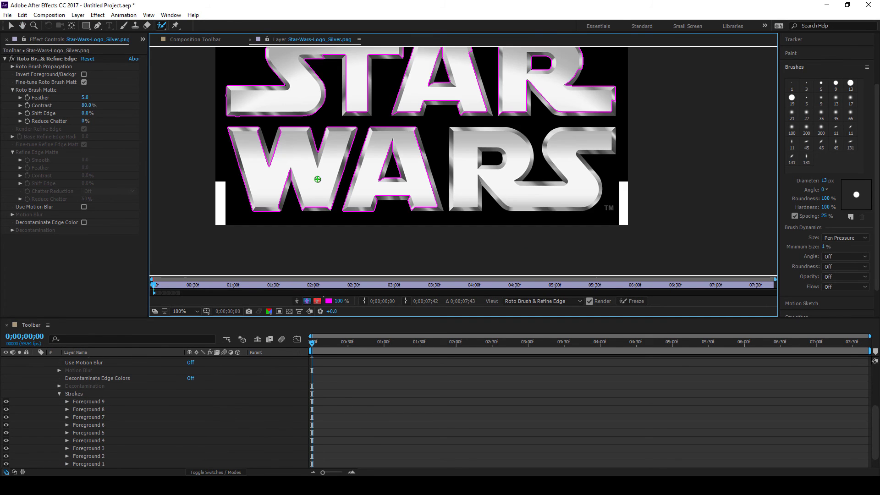
Paint foreground strokes over the R and S of WARS and return to the Toolbar composition view
left_click_drag(465, 146, 467, 177)
left_click_drag(518, 193, 575, 197)
left_click_drag(492, 126, 505, 164)
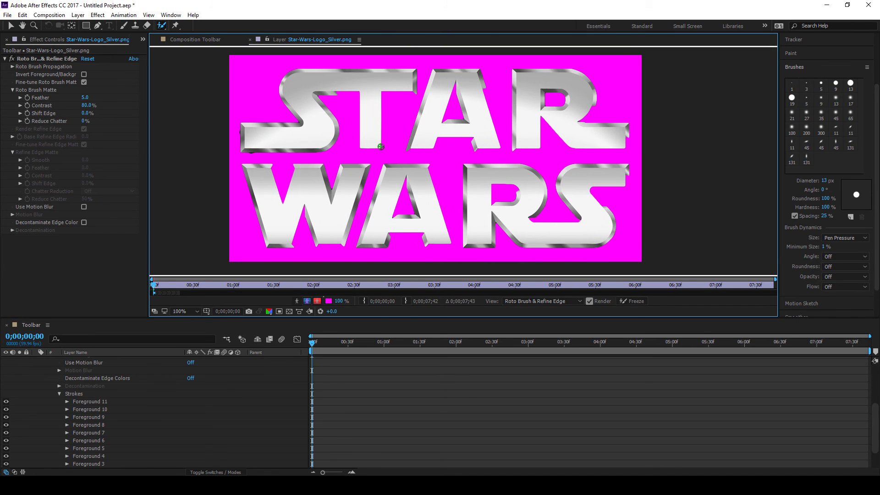
key("comma")
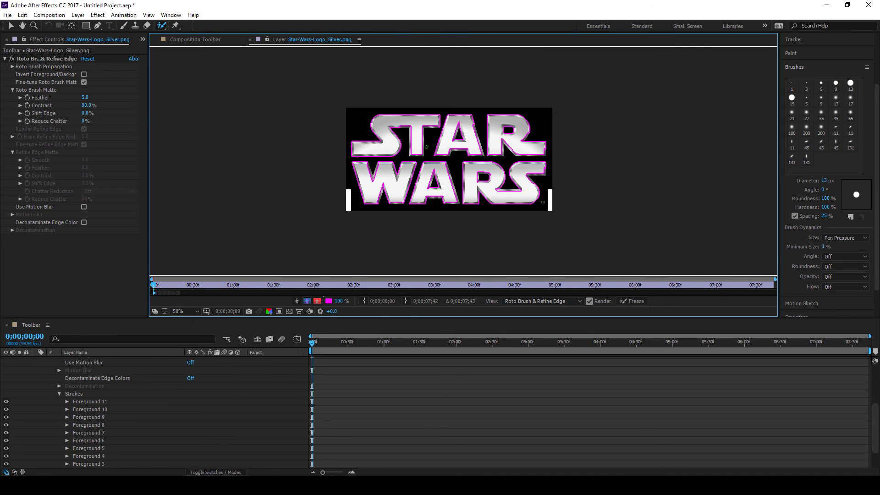
left_click(200, 41)
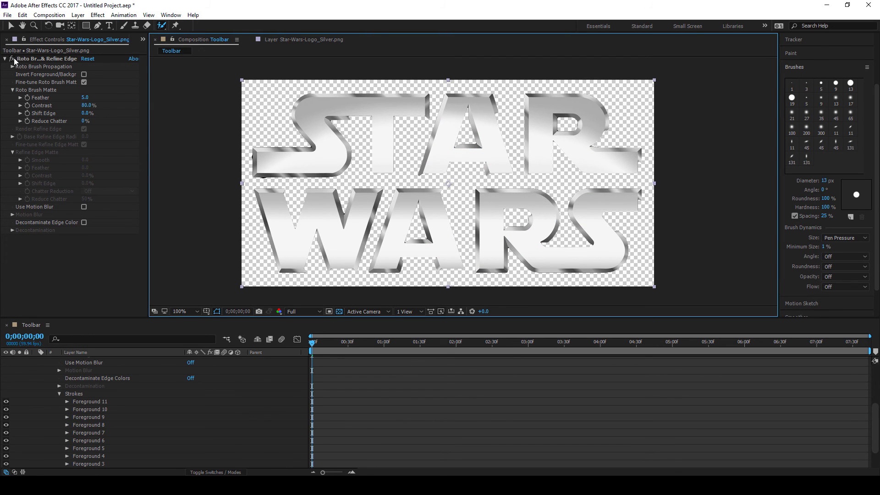
Collapse the logo layer's properties and toggle its effects off and on to compare the logo with and without the Roto Brush
scroll(48, 385, "up", 5)
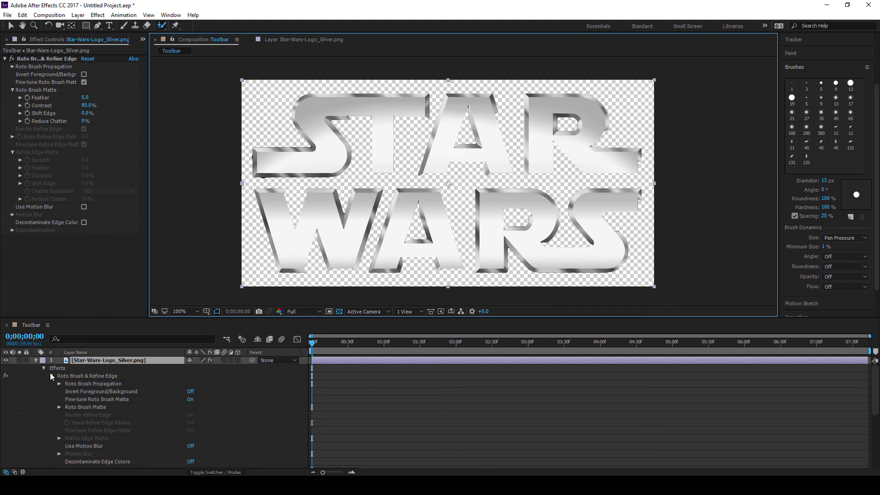
left_click(36, 361)
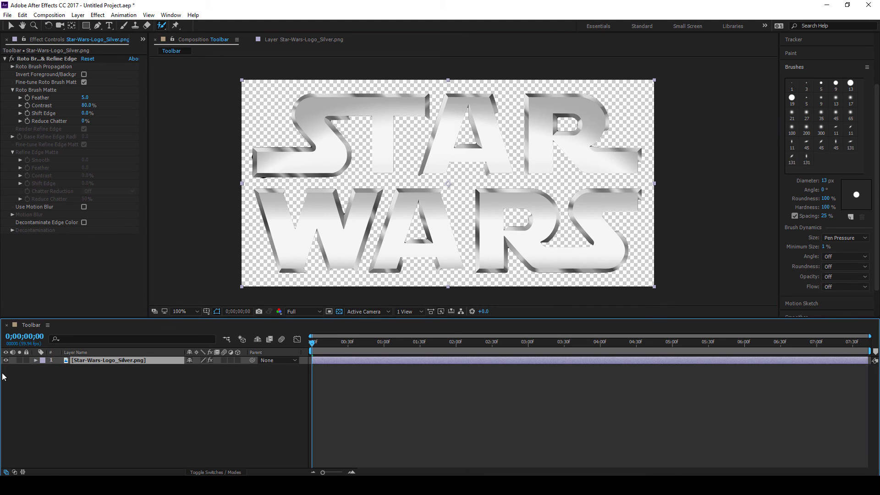
left_click(211, 361)
left_click(210, 361)
left_click(210, 360)
left_click(210, 361)
left_click(211, 362)
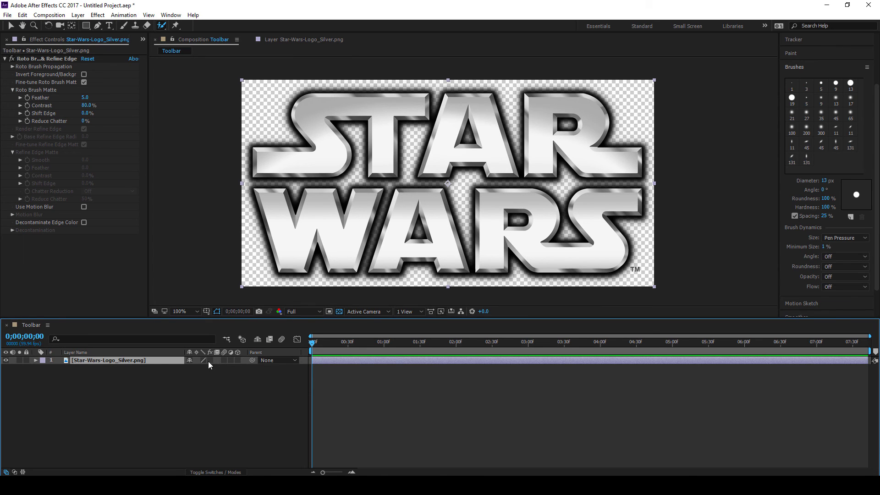
left_click(12, 58)
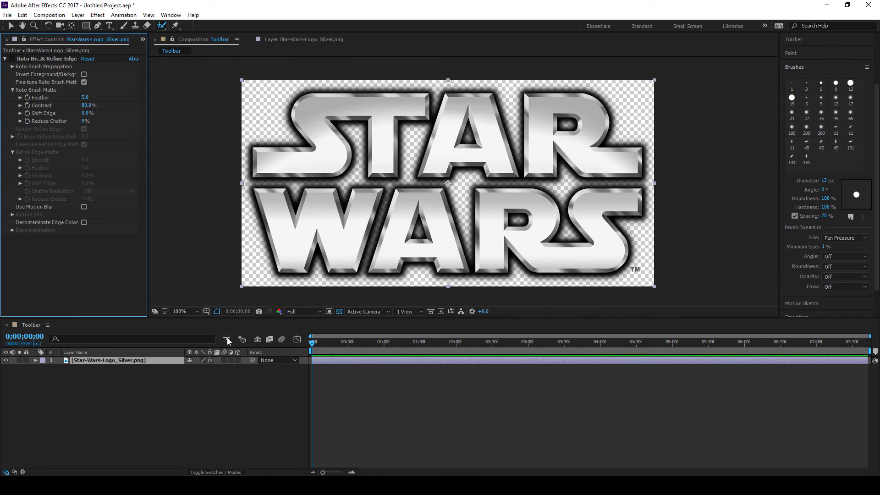
left_click(210, 360)
left_click(11, 59)
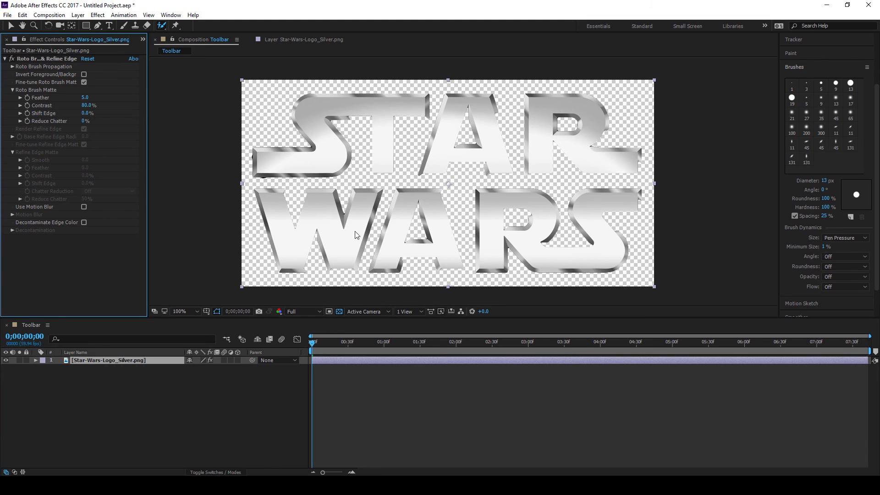
left_click(223, 361)
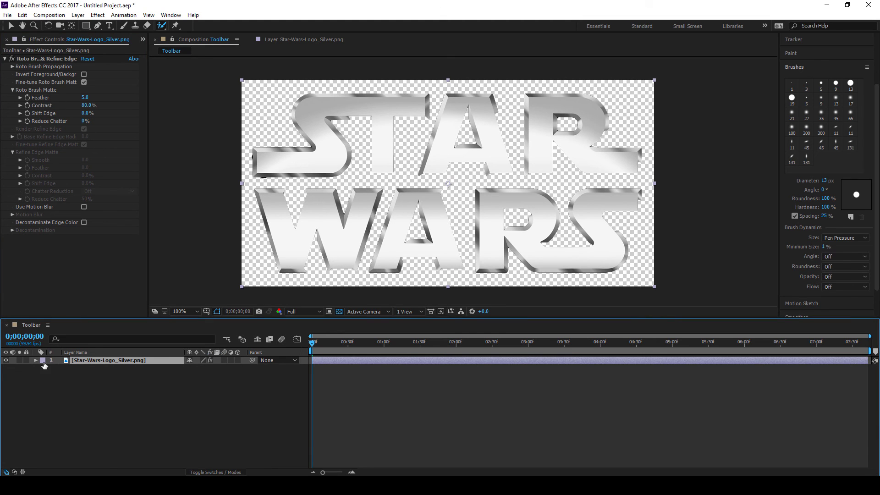
Delete the Roto Brush & Refine Edge effect from the logo layer
left_click(36, 360)
left_click(52, 377)
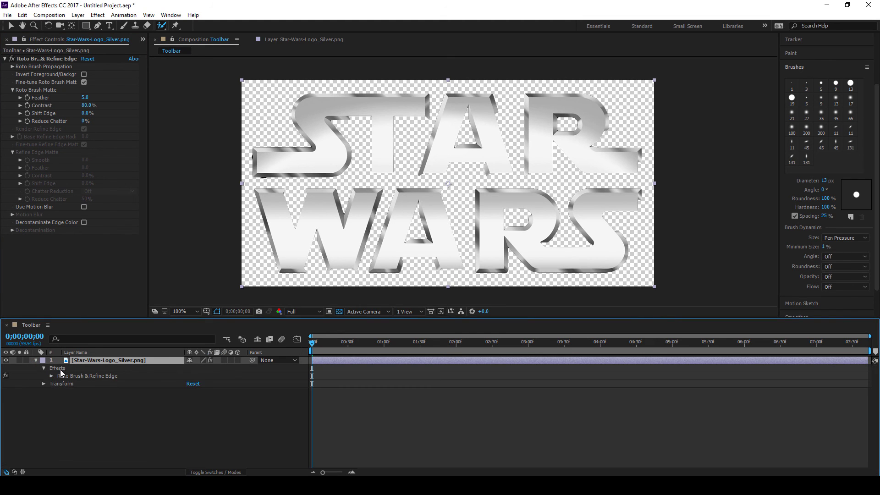
left_click(105, 377)
key("Delete")
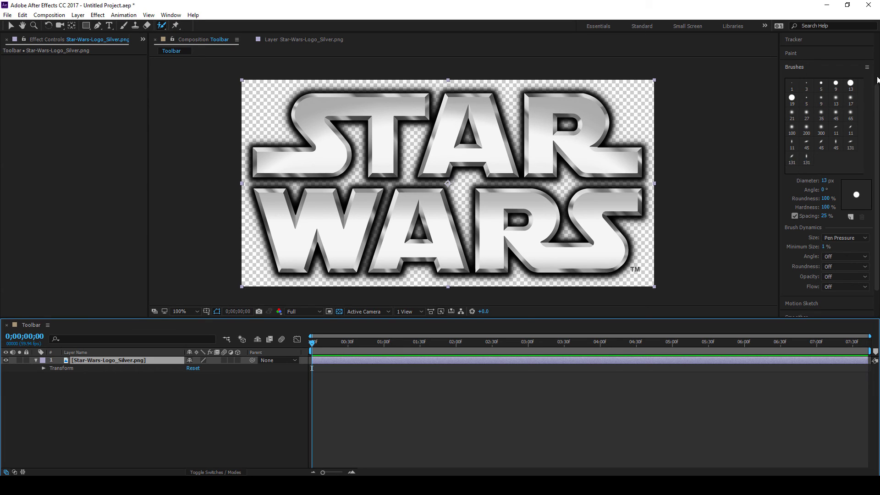
Collapse the brush settings, clear the "bright" search from Effects & Presets and collapse that list too
left_click(804, 66)
left_click(802, 68)
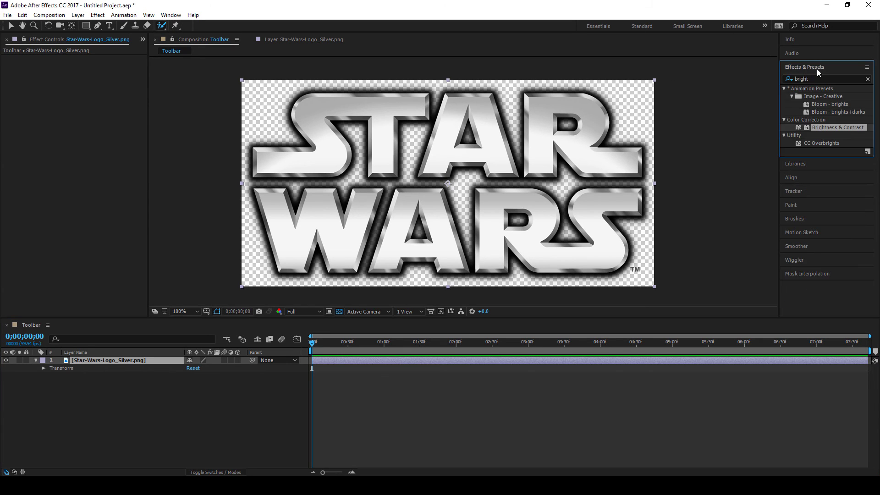
left_click(818, 79)
left_click(868, 80)
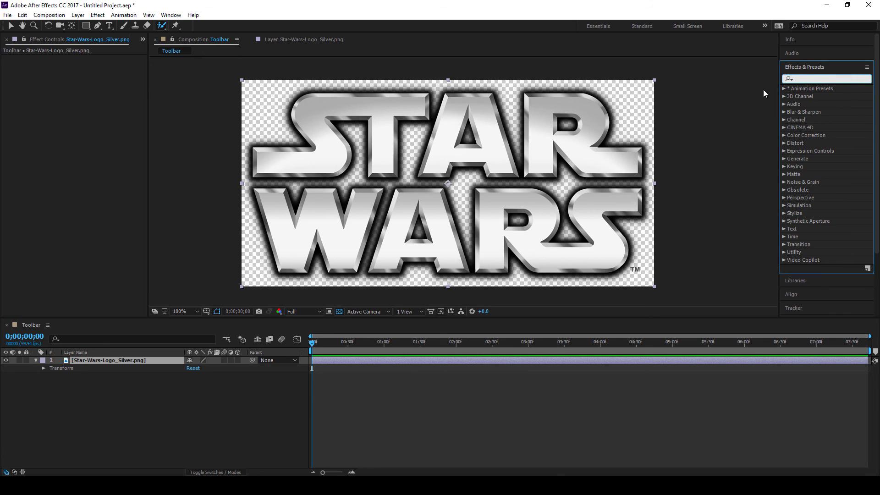
left_click(815, 69)
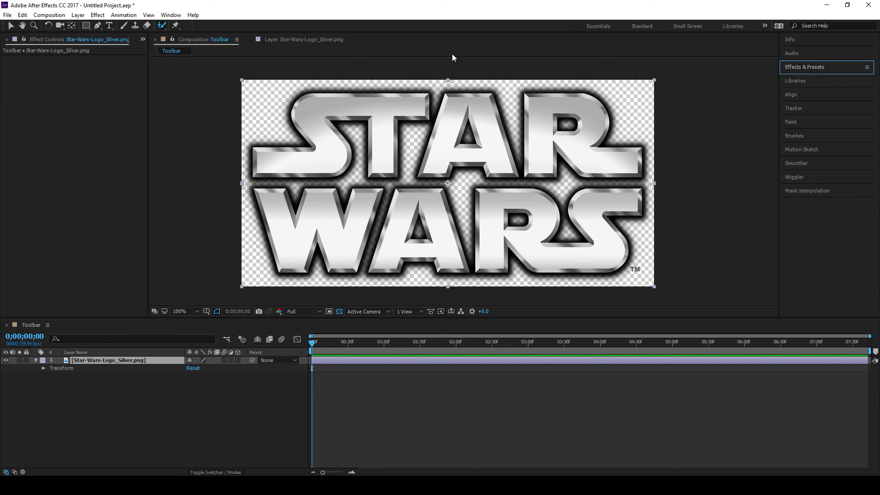
Place a Puppet pin on the upper right tip of the S in WARS and expand its Mesh 1 and Deform properties
left_click(176, 26)
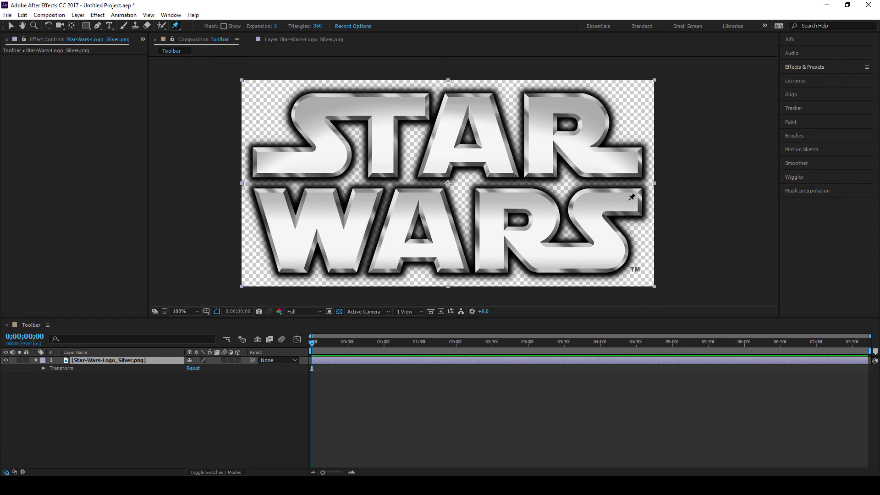
left_click(629, 199)
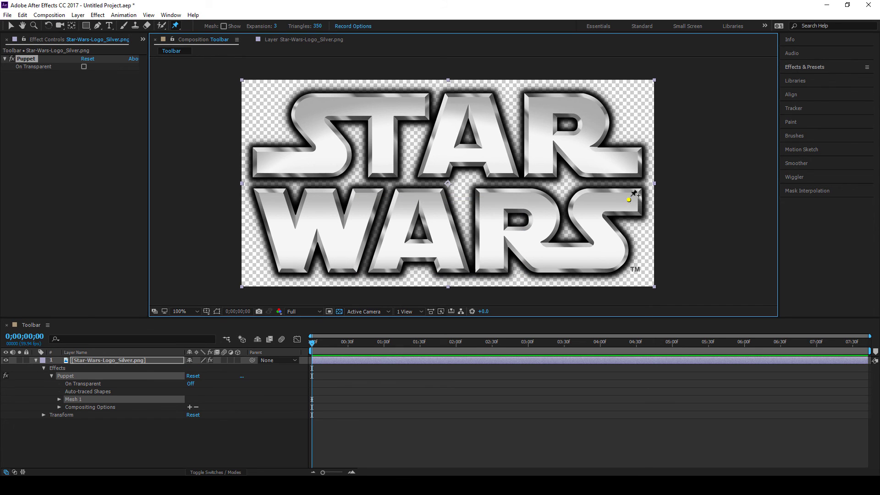
left_click(59, 399)
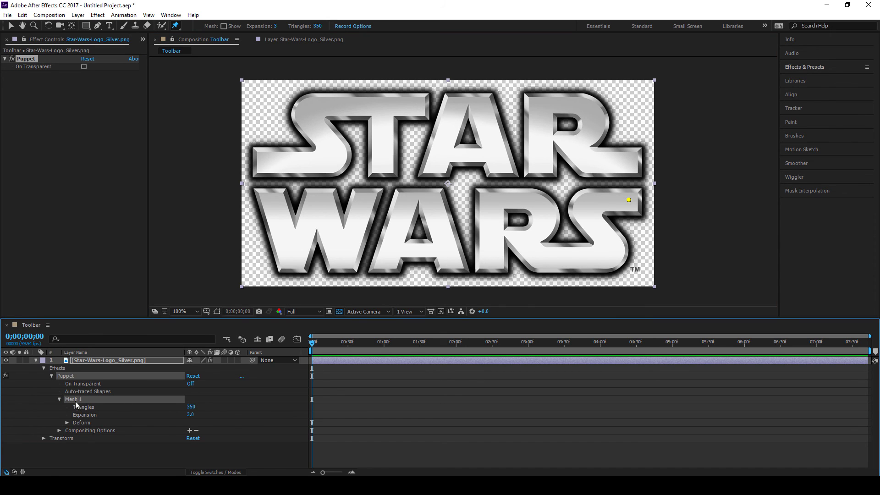
left_click(67, 423)
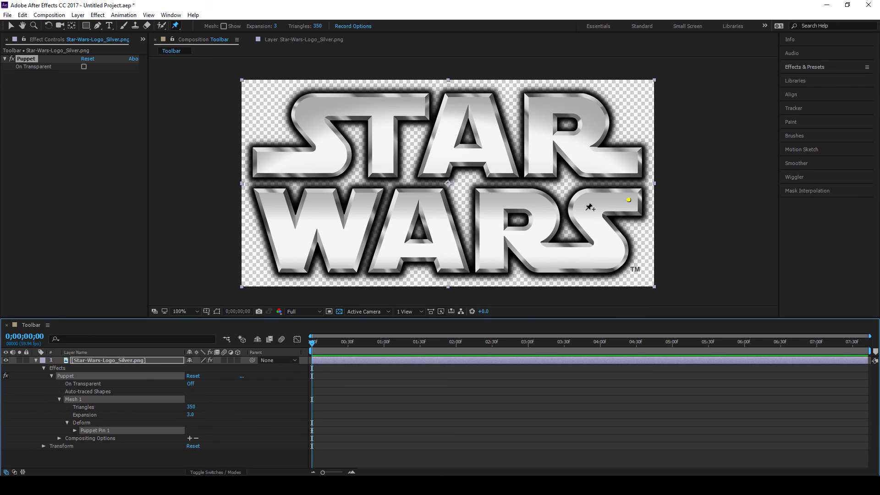
Add five more Puppet pins: the S's upper left and lower right curves, the R's tail, and the top and bottom of the R's stem
left_click(587, 210)
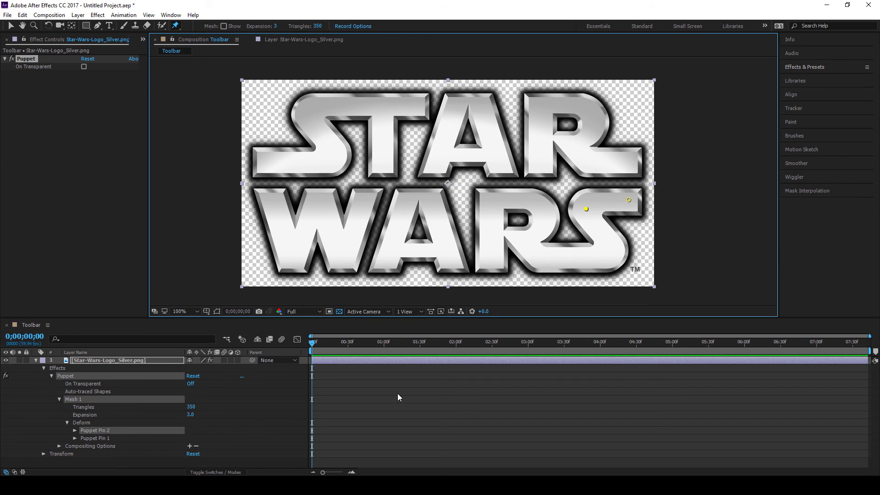
left_click(608, 255)
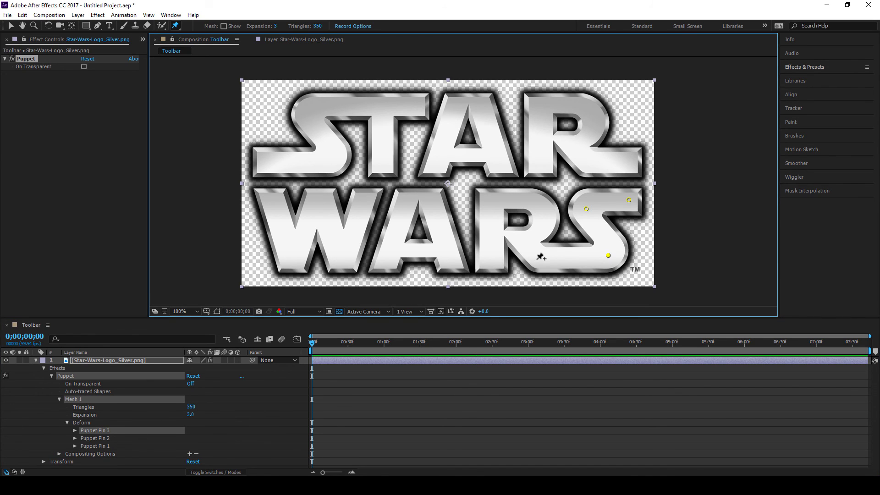
left_click(537, 258)
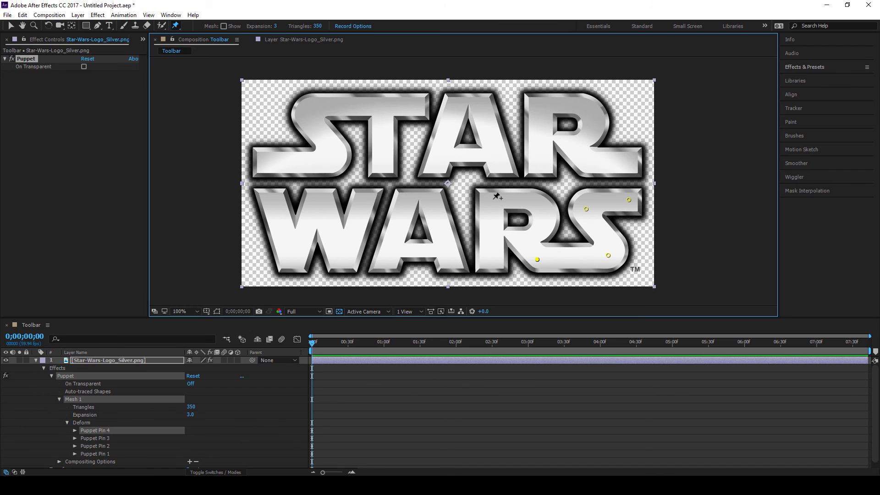
left_click(494, 198)
left_click(491, 260)
scroll(105, 451, "down", 1)
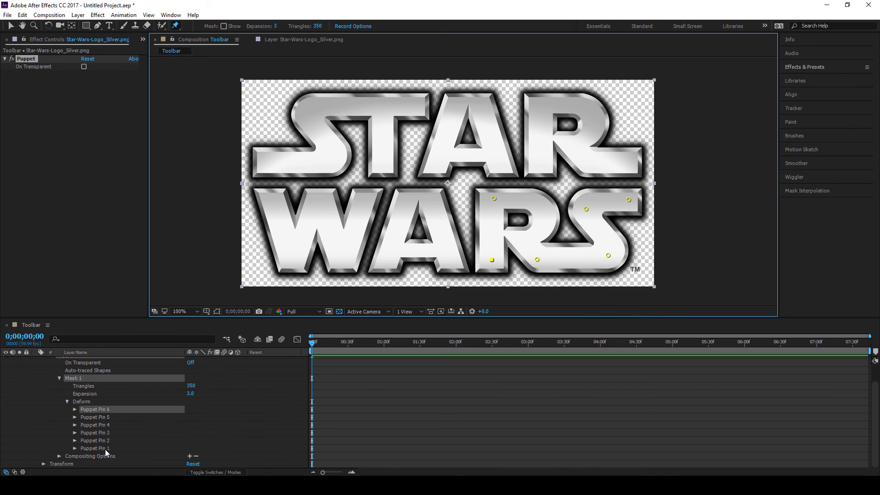
Select Puppet Pin 1, 2 and 3 in turn to check which point on the logo each one controls
left_click(104, 448)
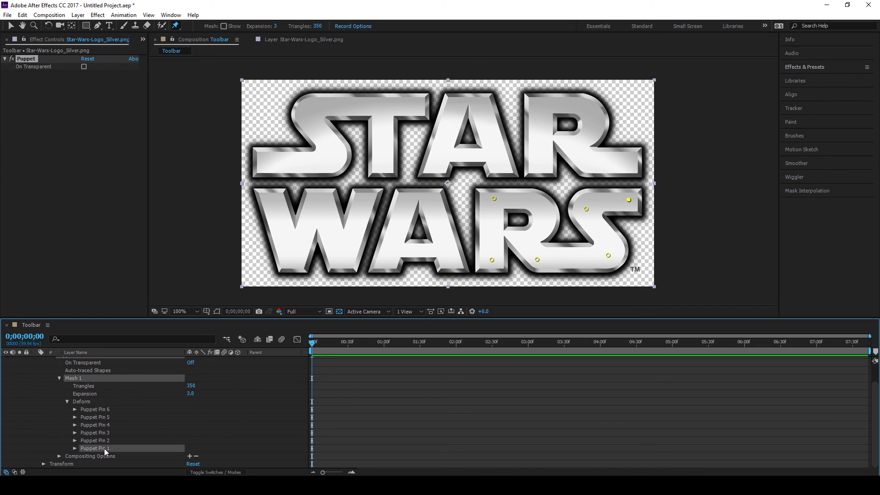
left_click(94, 439)
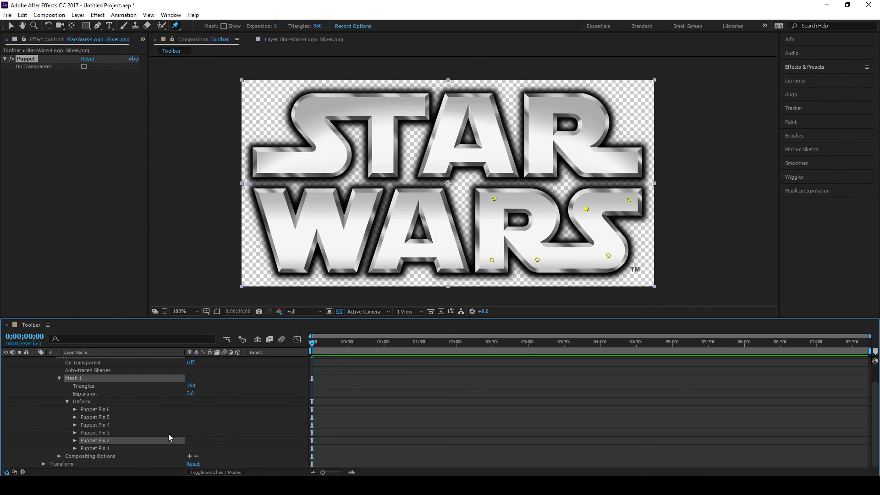
left_click(103, 430)
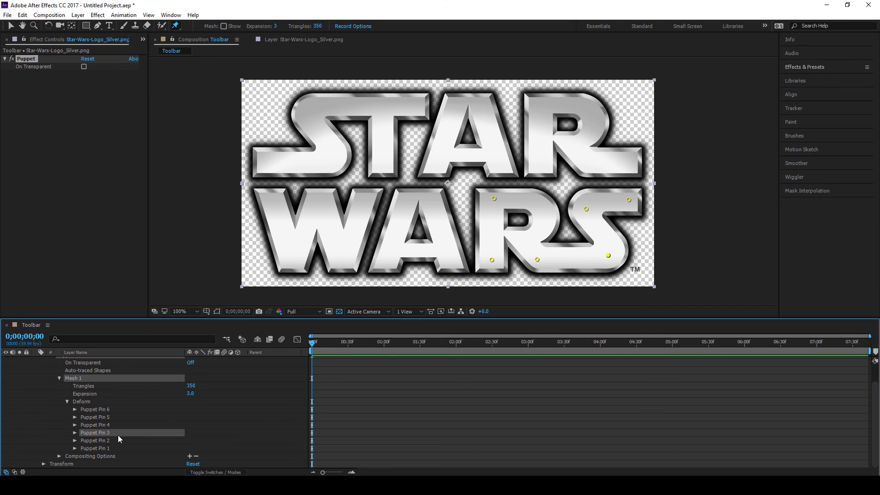
With the Selection tool, move the pin on the S's upper right tip in WARS to bend that end of the letter
left_click(11, 25)
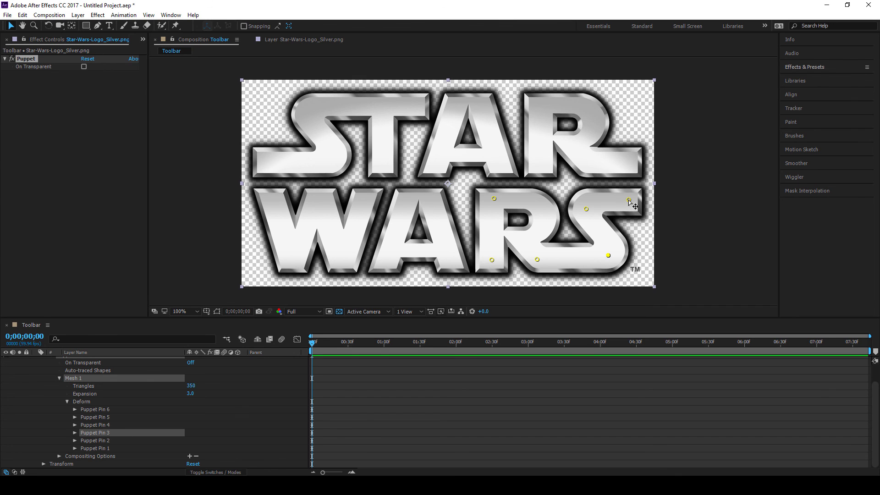
left_click_drag(628, 200, 626, 205)
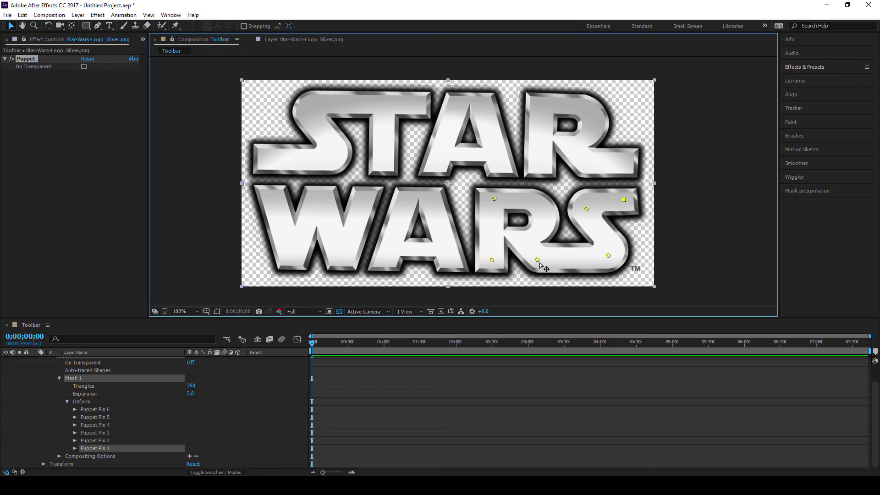
left_click_drag(631, 202, 632, 198)
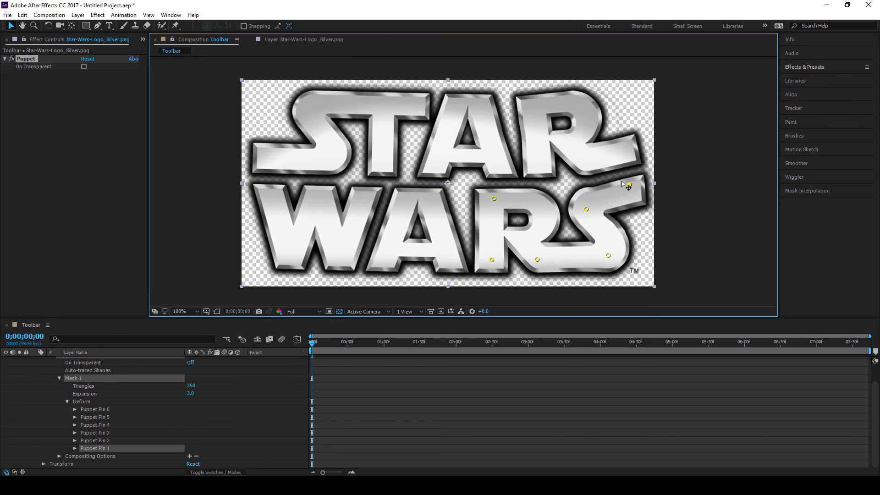
Reposition the pins on the R of WARS, pull the S's lower right pin up and outward, and nudge its upper left pin up
mouse_move(494, 198)
left_mouse_down()
mouse_move(487, 191)
mouse_move(495, 198)
left_mouse_up()
left_click_drag(492, 260, 542, 257)
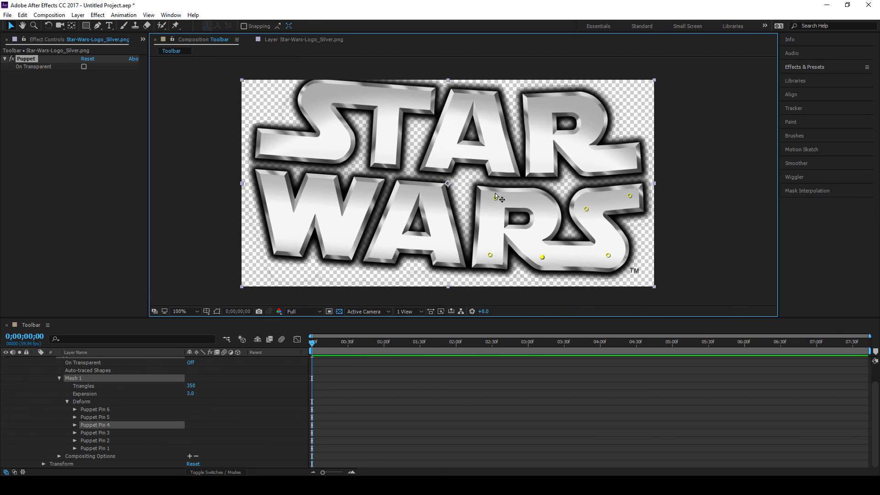
left_click_drag(496, 198, 493, 199)
left_click_drag(608, 256, 627, 237)
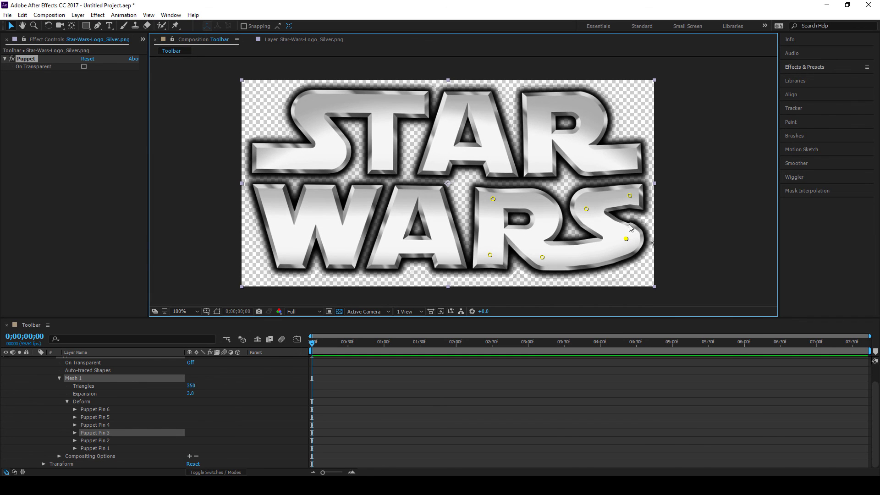
left_click_drag(586, 209, 586, 205)
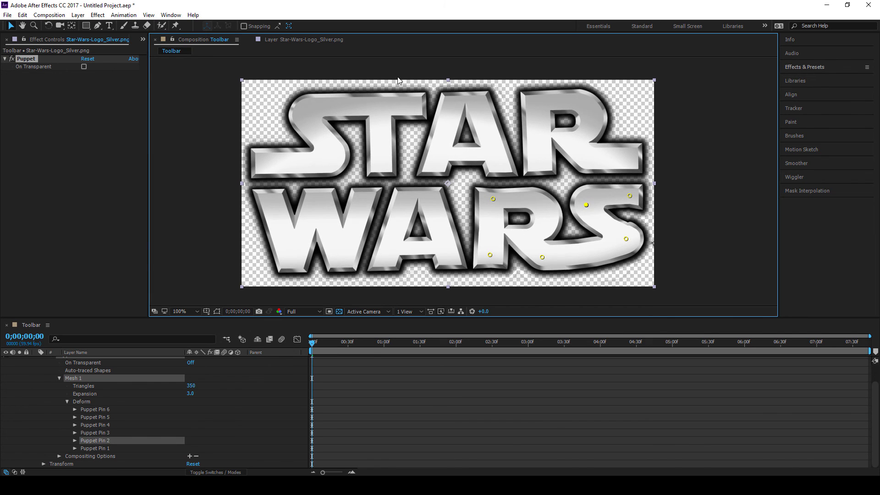
Try a lower Triangles value for Mesh 1 of the Puppet effect and undo the change
scroll(115, 399, "up", 1)
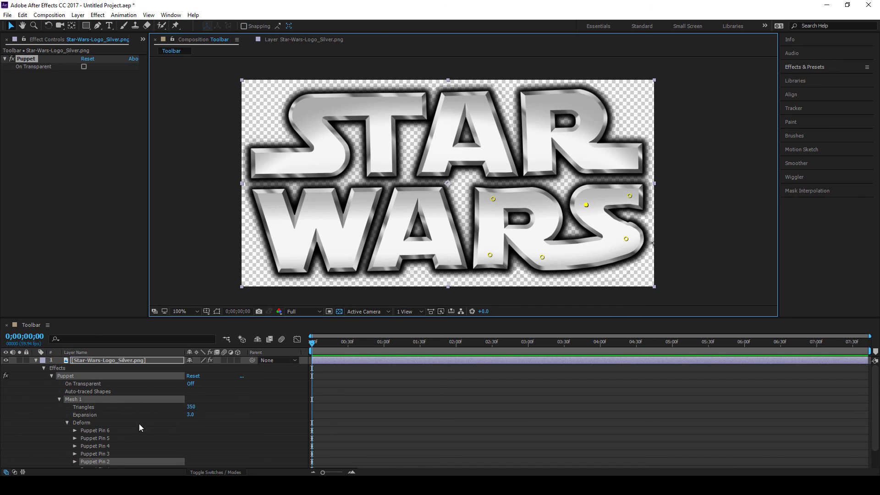
mouse_move(191, 407)
left_mouse_down()
mouse_move(207, 405)
mouse_move(177, 409)
left_mouse_up()
left_click(173, 415)
key("ctrl+z")
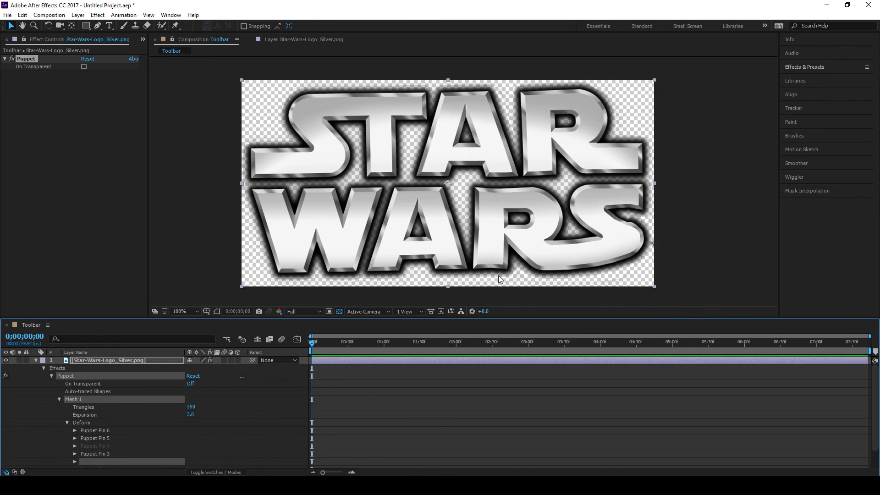
Set the Triangles of Mesh 1 to 1340 and move the pin on the lower right curve of the S in WARS down
key("ctrl+z")
left_click_drag(191, 407, 235, 407)
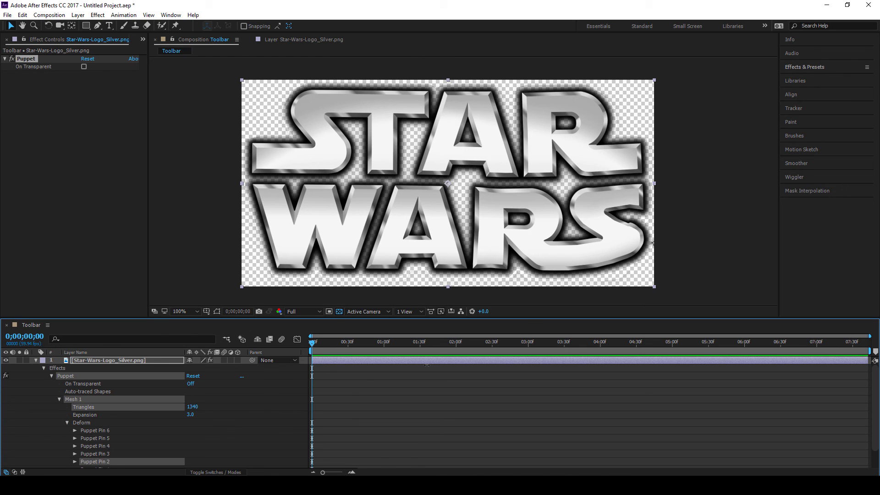
left_click(627, 243)
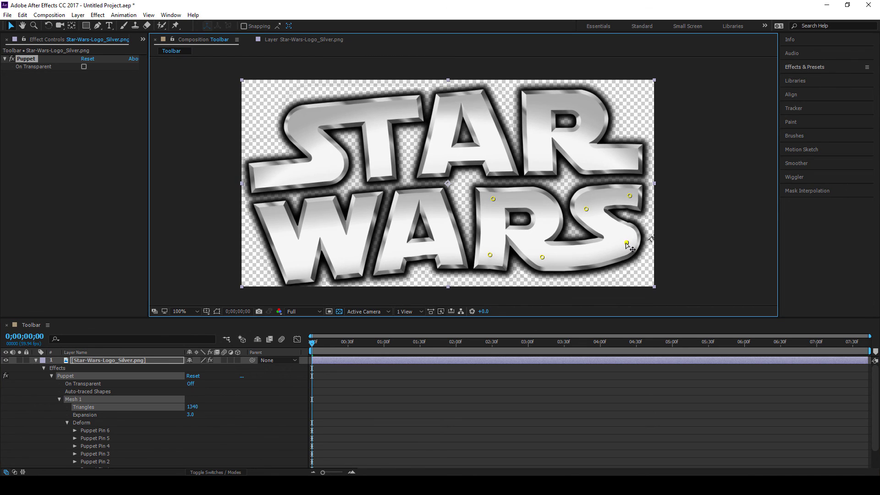
left_click_drag(627, 245, 625, 259)
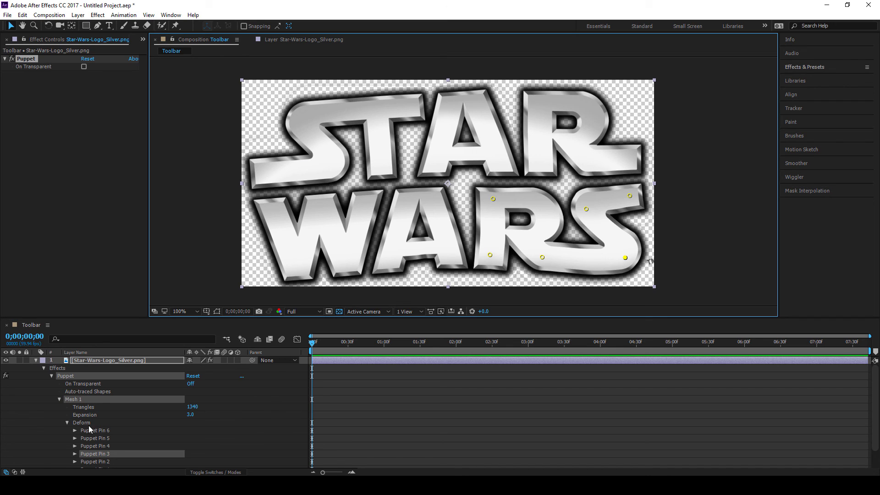
Keyframe Puppet Pin 1 at 0;00;00;31 with Position 852.0, 295.0, lowering the S's upper right tip, and preview the animation from the start
scroll(86, 429, "down", 2)
left_click(98, 409)
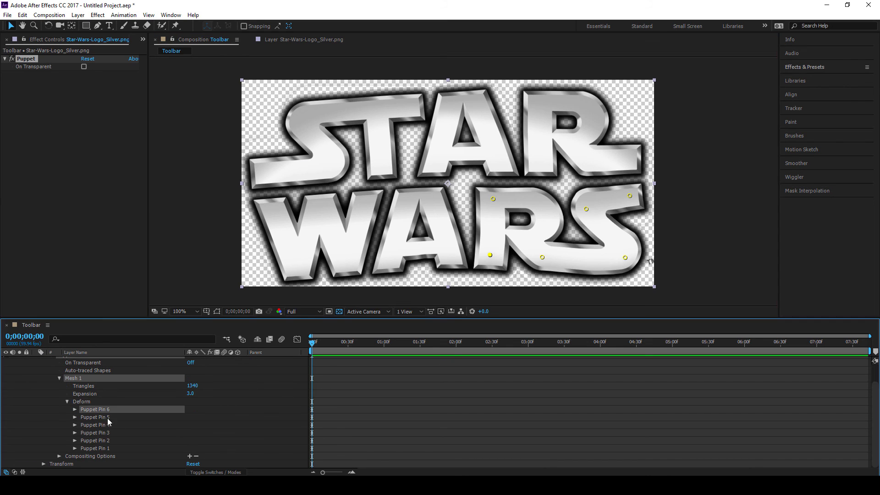
left_click(630, 196)
left_click(75, 448)
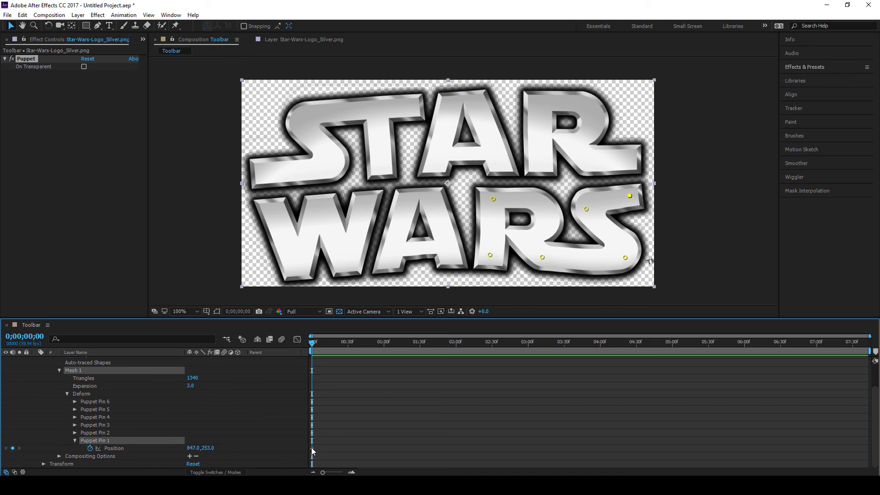
left_click_drag(330, 341, 349, 341)
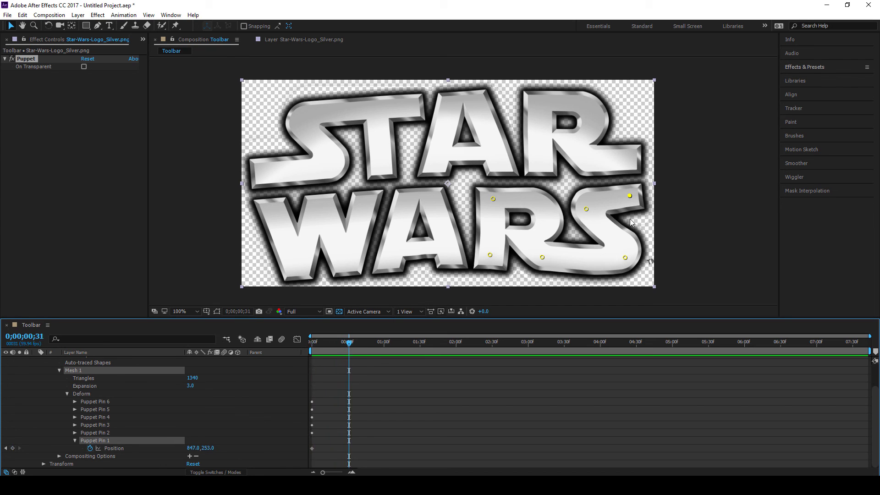
left_click_drag(630, 197, 633, 215)
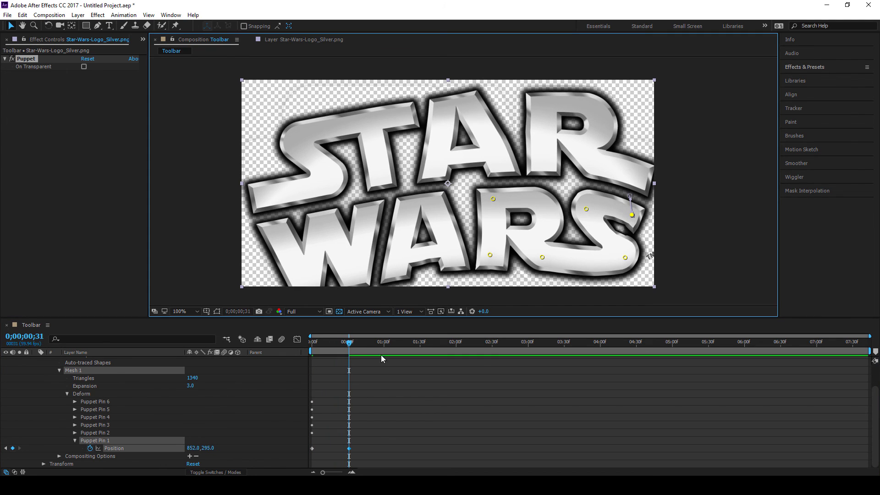
left_click_drag(349, 343, 308, 343)
key("space")
Delete the whole Effects group, including the Puppet effect and its pins, from the Star-Wars-Logo_Silver.png layer
scroll(106, 401, "up", 1)
scroll(106, 403, "up", 1)
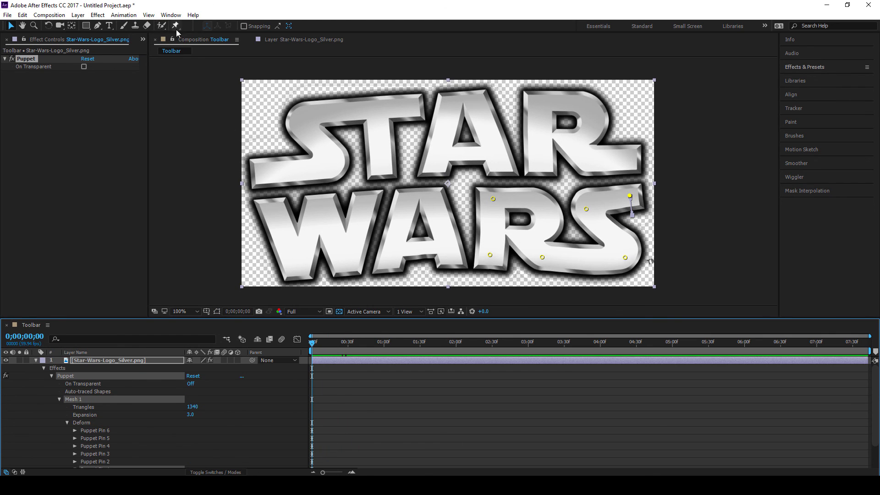
left_click(43, 368)
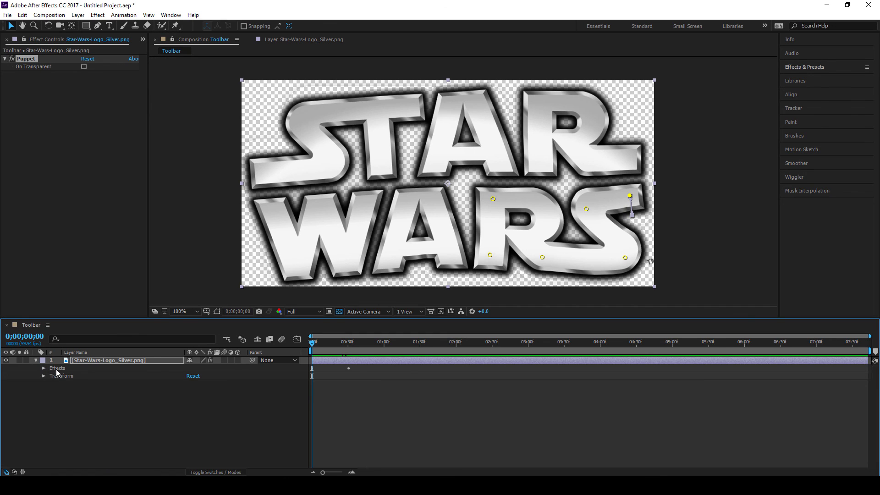
left_click(57, 368)
key("Delete")
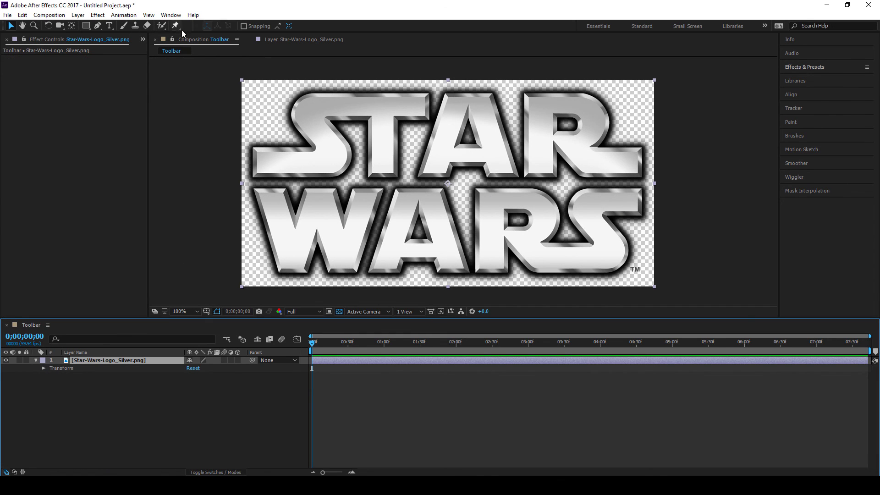